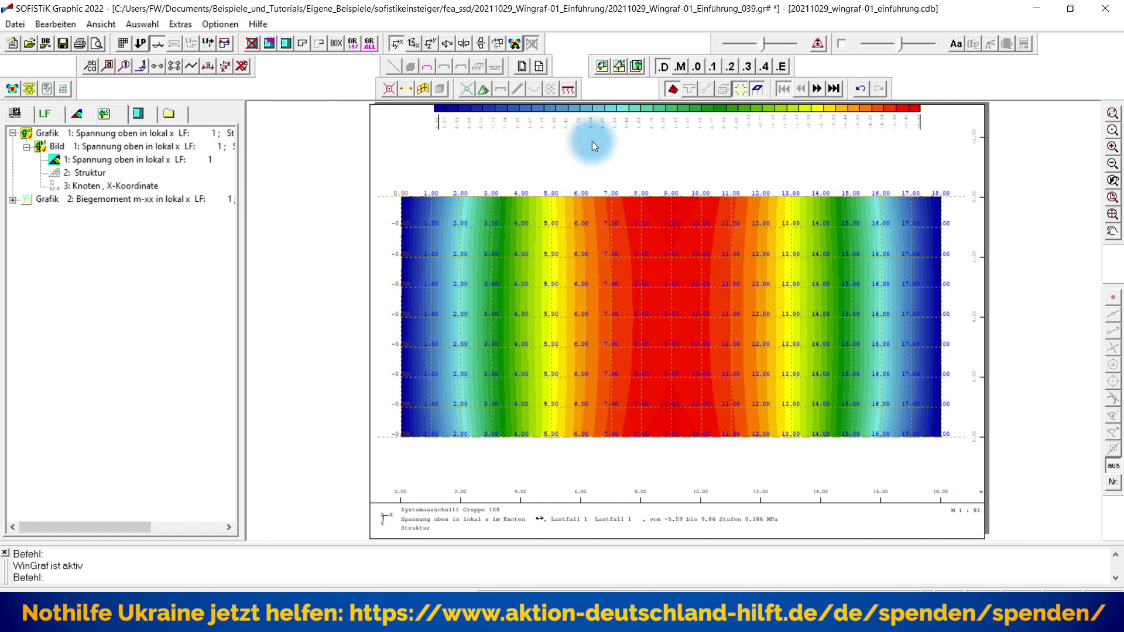
# Switch the drawing scale to fixed (Fest vorgeben) at 1:100 and redraw the plot
pyautogui.click(538, 66)
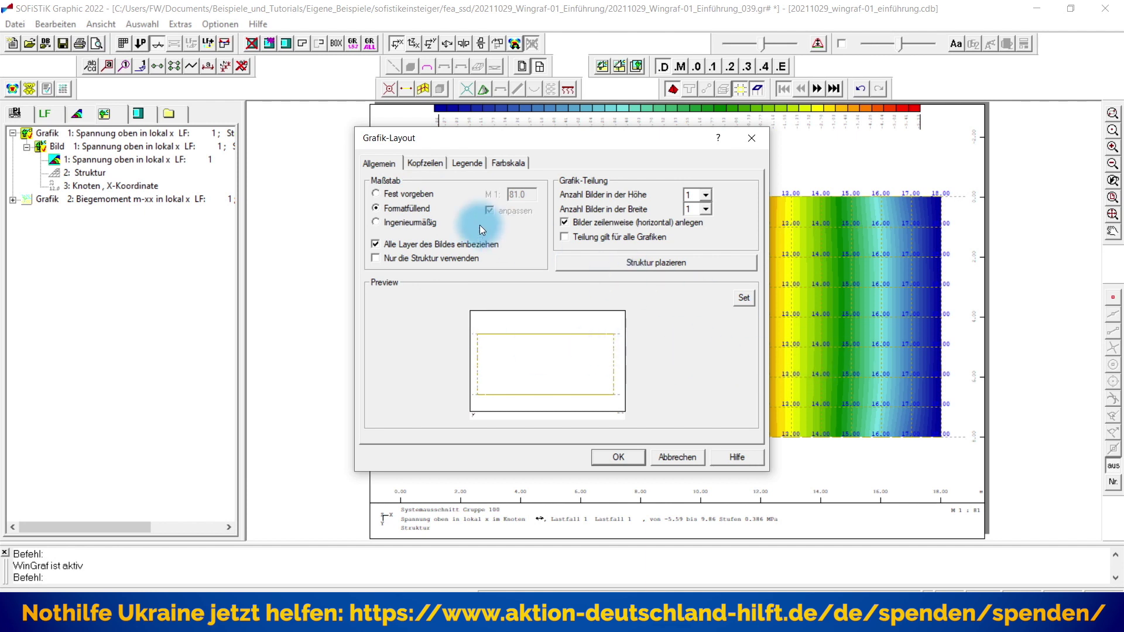
pyautogui.click(385, 193)
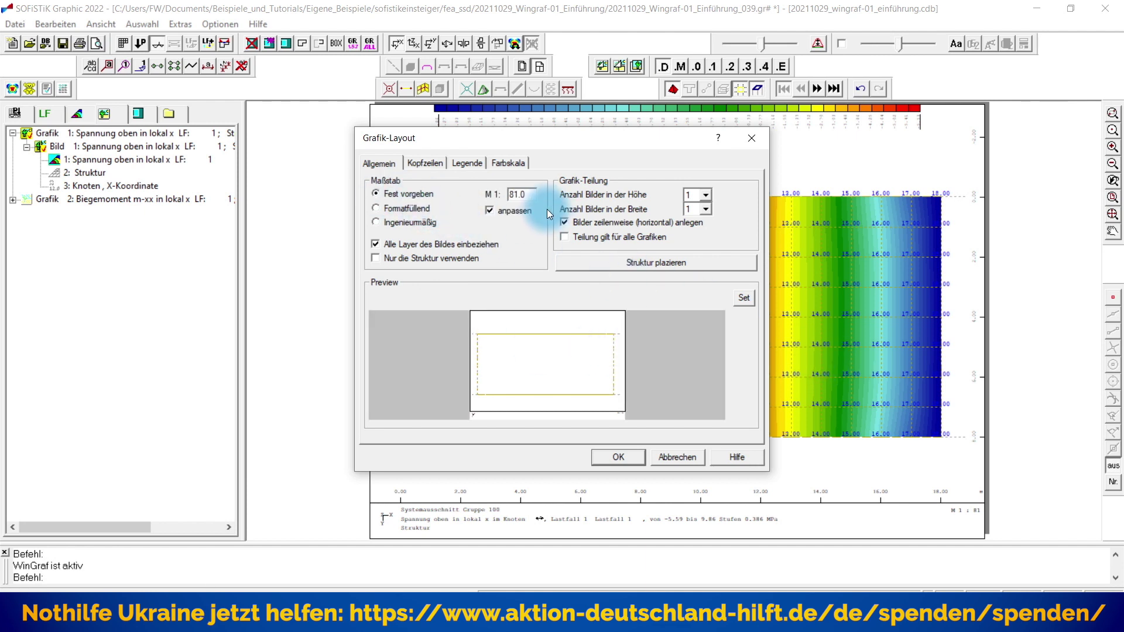
pyautogui.moveTo(531, 194); pyautogui.dragTo(461, 189)
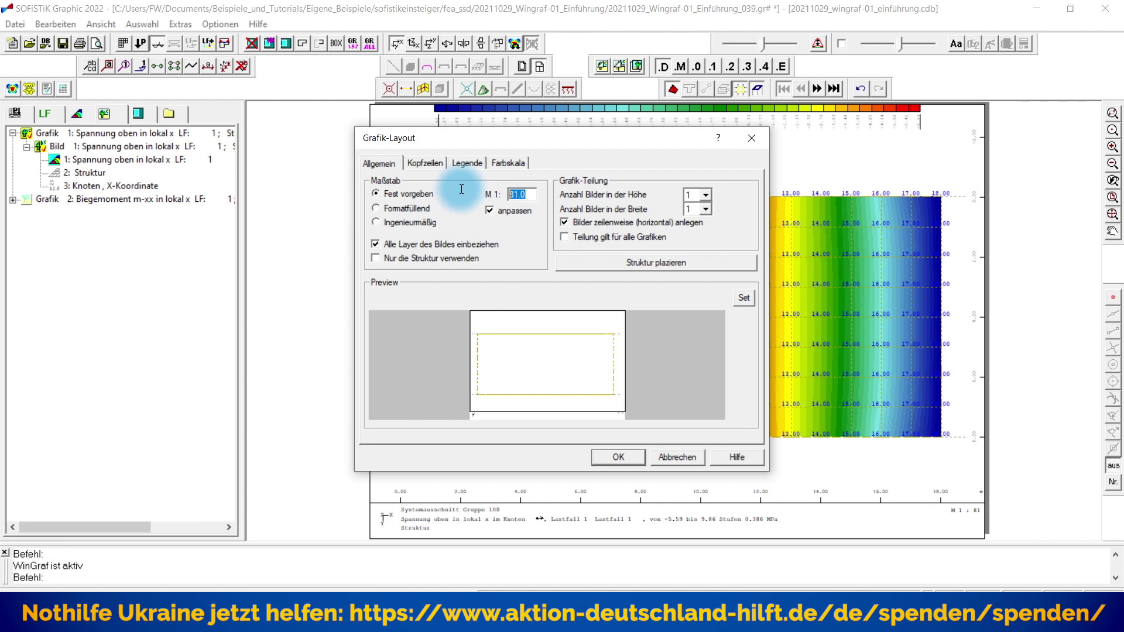
pyautogui.write('100')
pyautogui.click(622, 456)
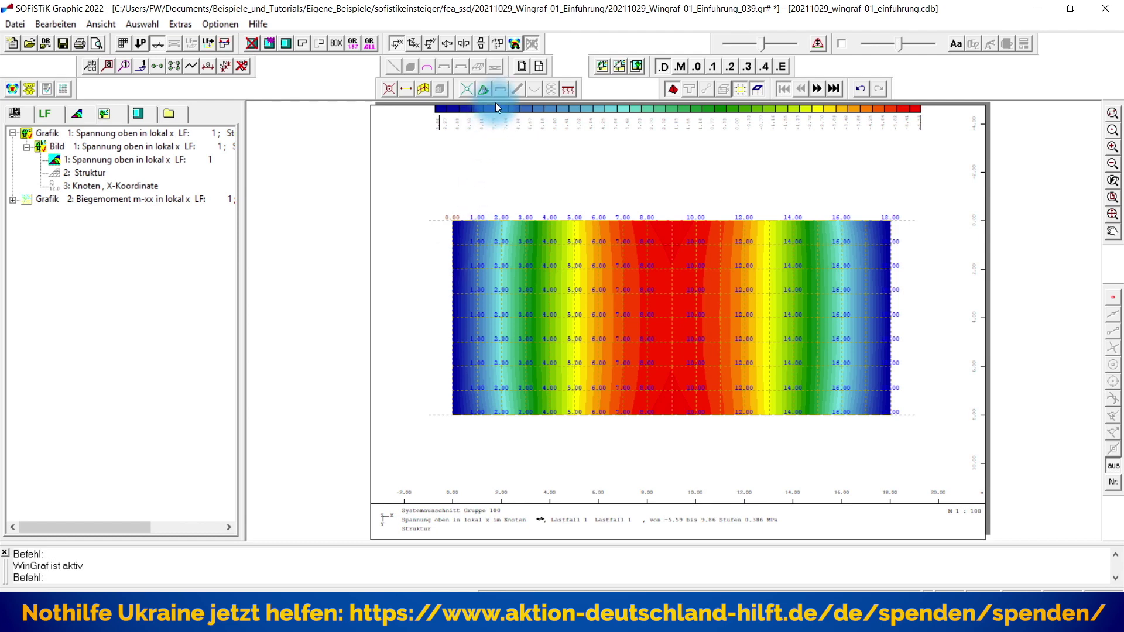
# Change the fixed drawing scale from 1:100 to 1:50 and redraw the plot
pyautogui.click(538, 68)
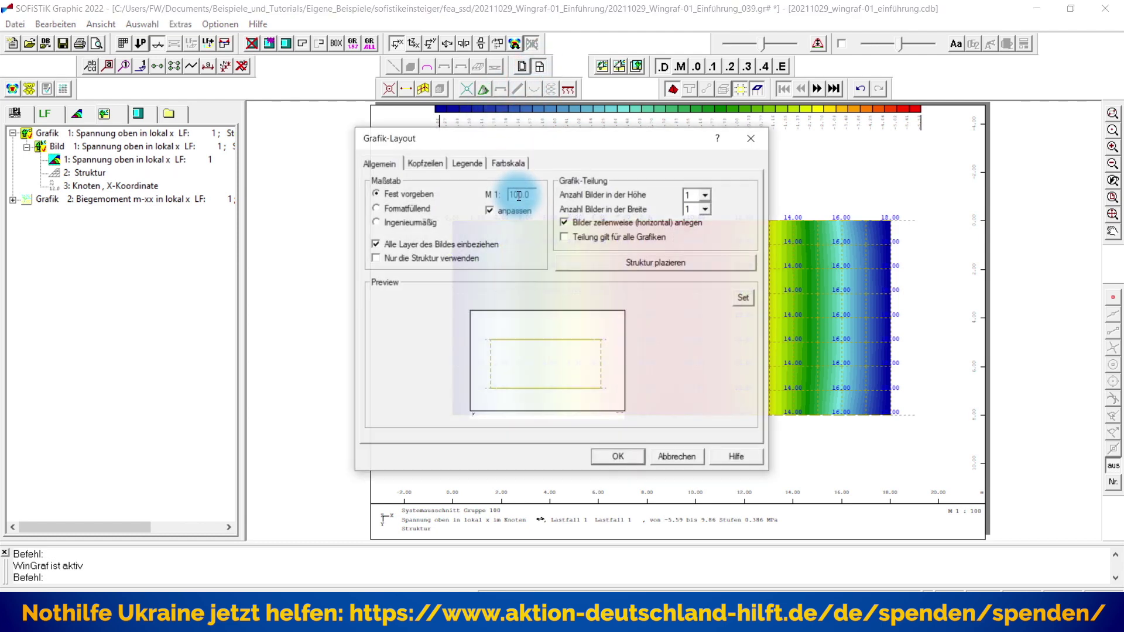
pyautogui.moveTo(536, 194); pyautogui.dragTo(493, 190)
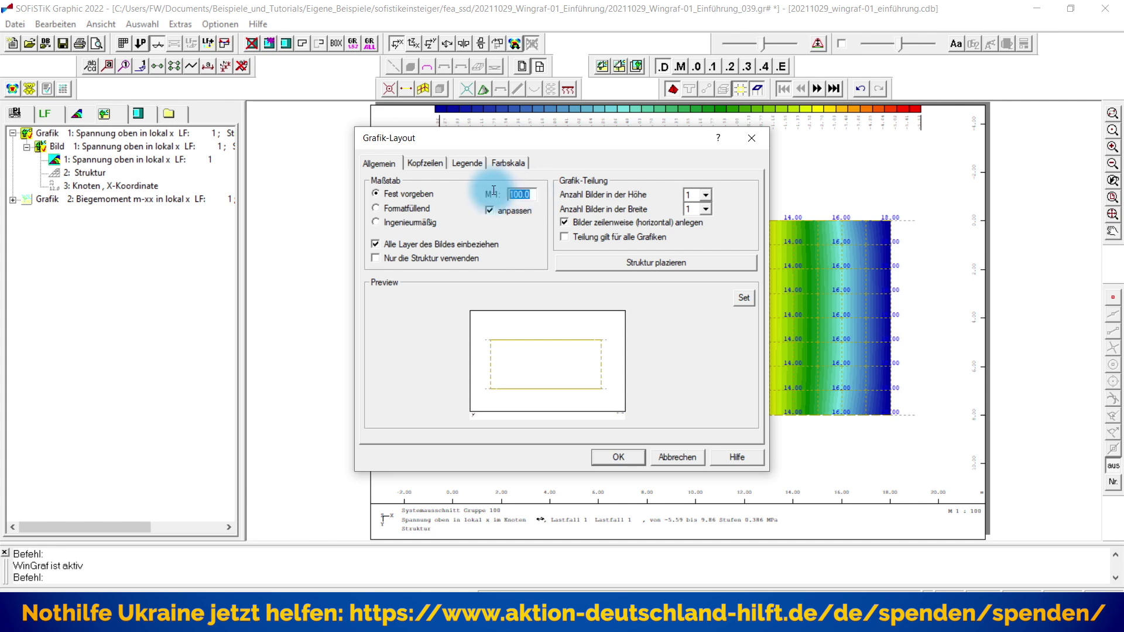
pyautogui.write('50')
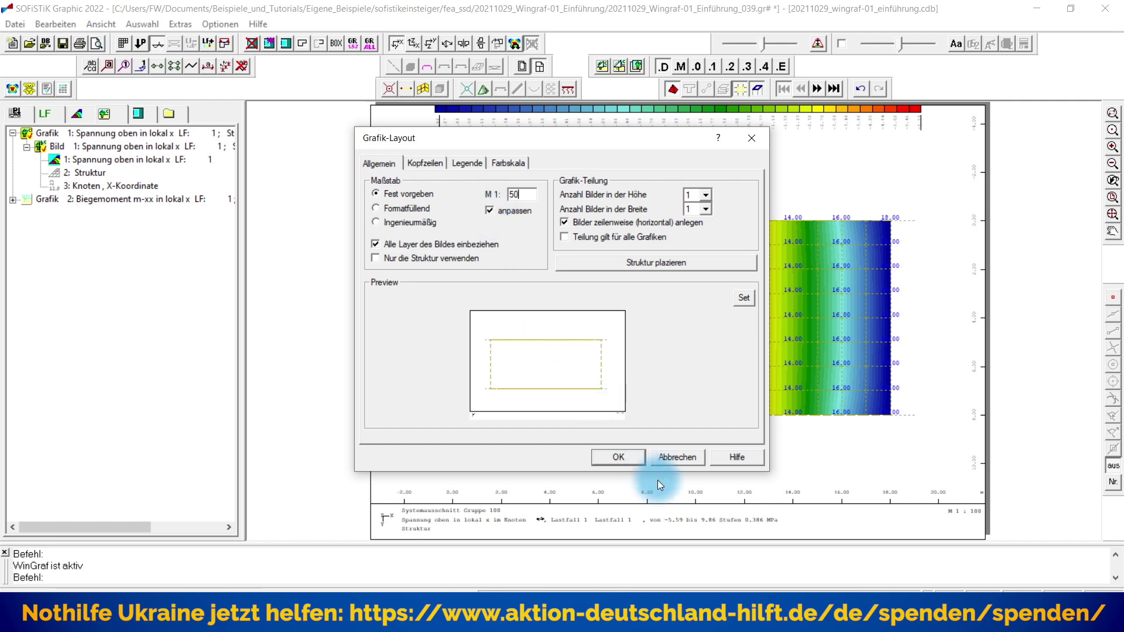
pyautogui.click(619, 458)
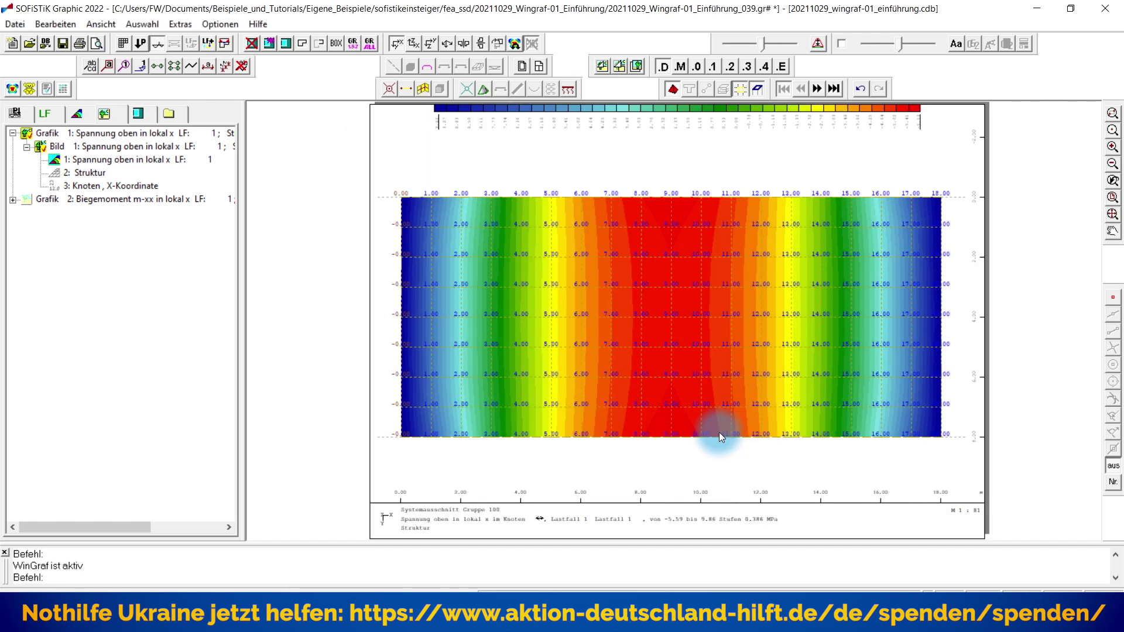
# In Grafik-Layout, set Maßstab to Fest vorgeben and enter 100 as the M 1 value
pyautogui.click(538, 67)
pyautogui.click(378, 195)
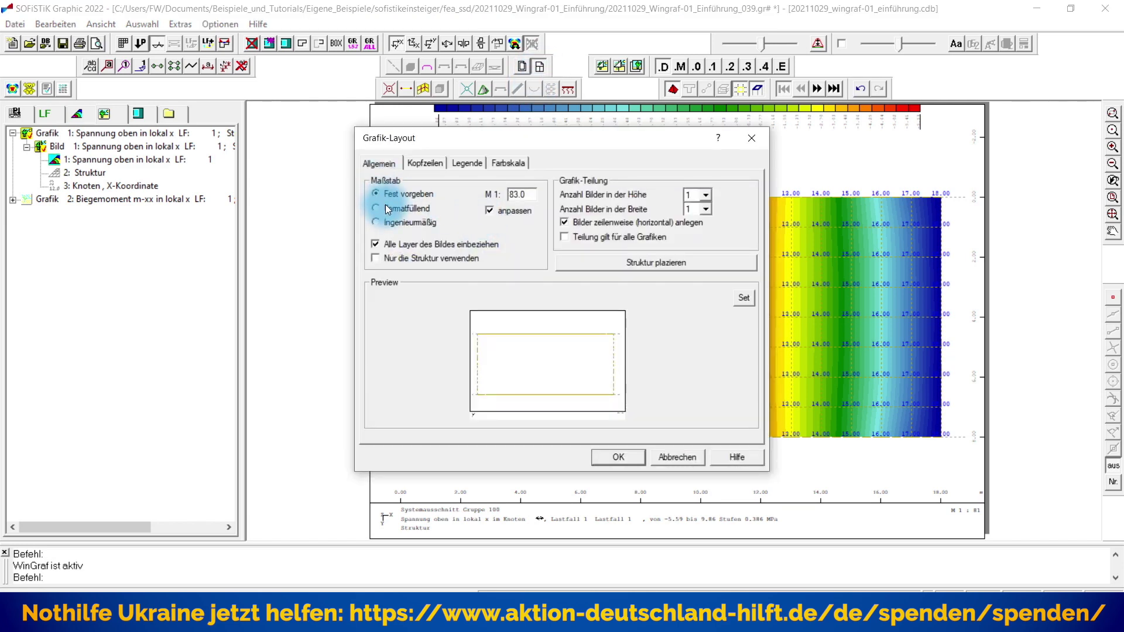
pyautogui.click(379, 208)
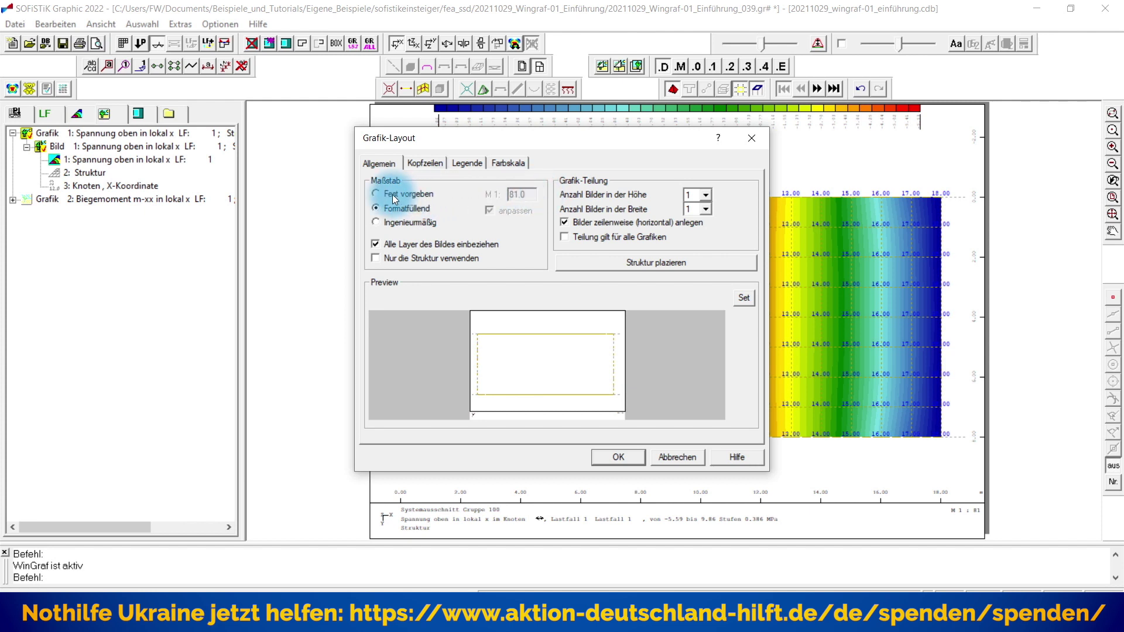
pyautogui.click(392, 195)
pyautogui.click(387, 209)
pyautogui.click(399, 193)
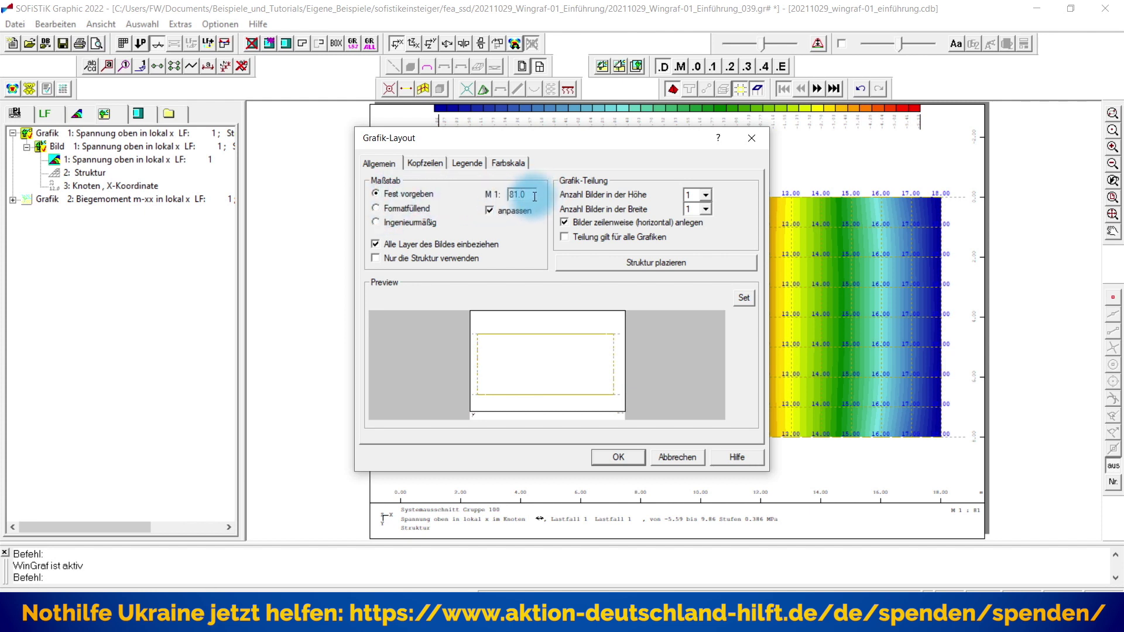
pyautogui.write('100')
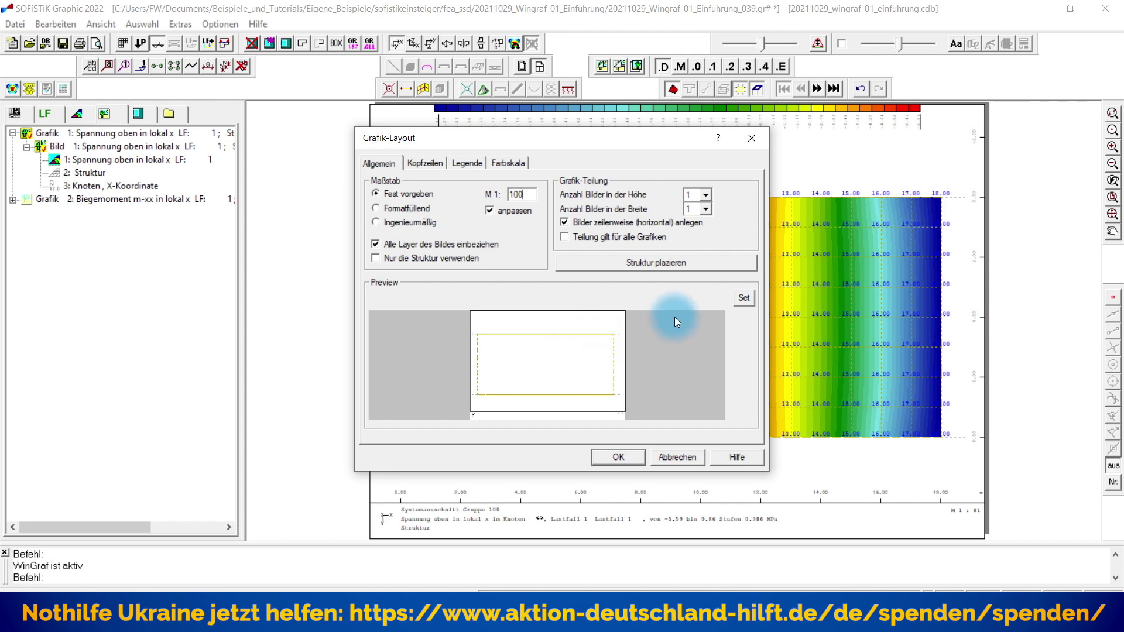
# Anchor the structure to the top-left corner in Struktur plazieren and redraw at 1:100
pyautogui.click(631, 261)
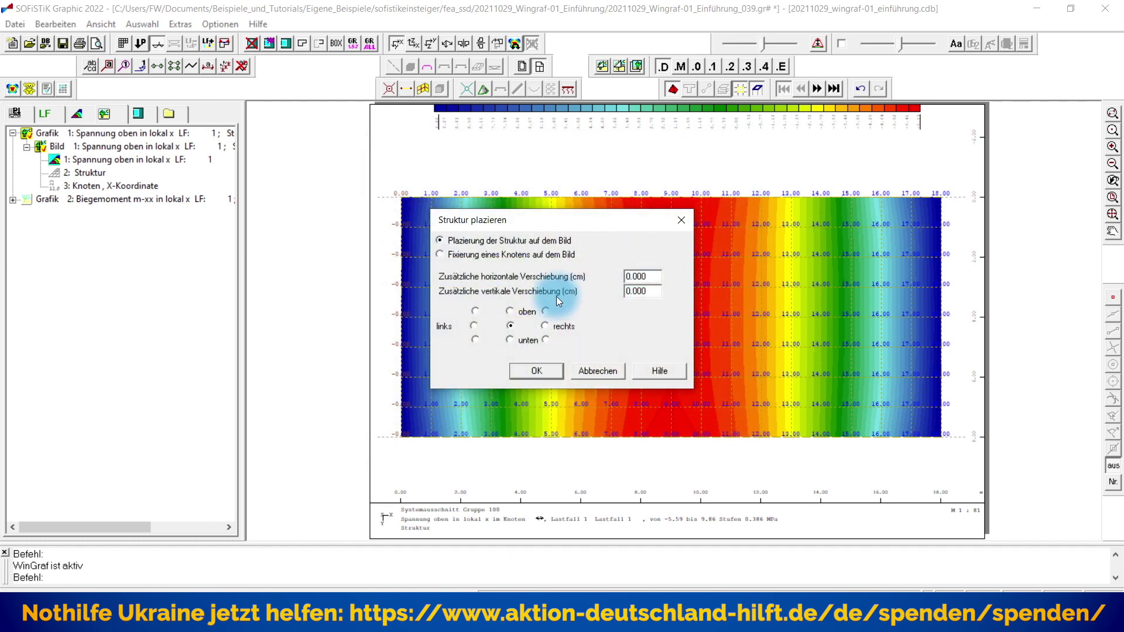
pyautogui.click(510, 312)
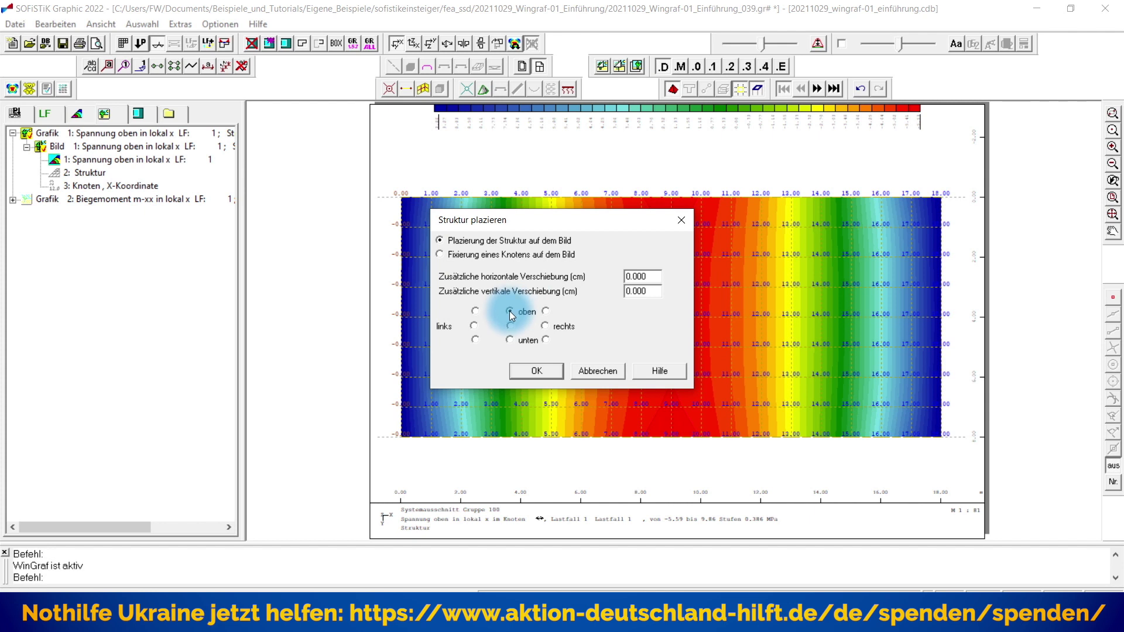
pyautogui.click(545, 327)
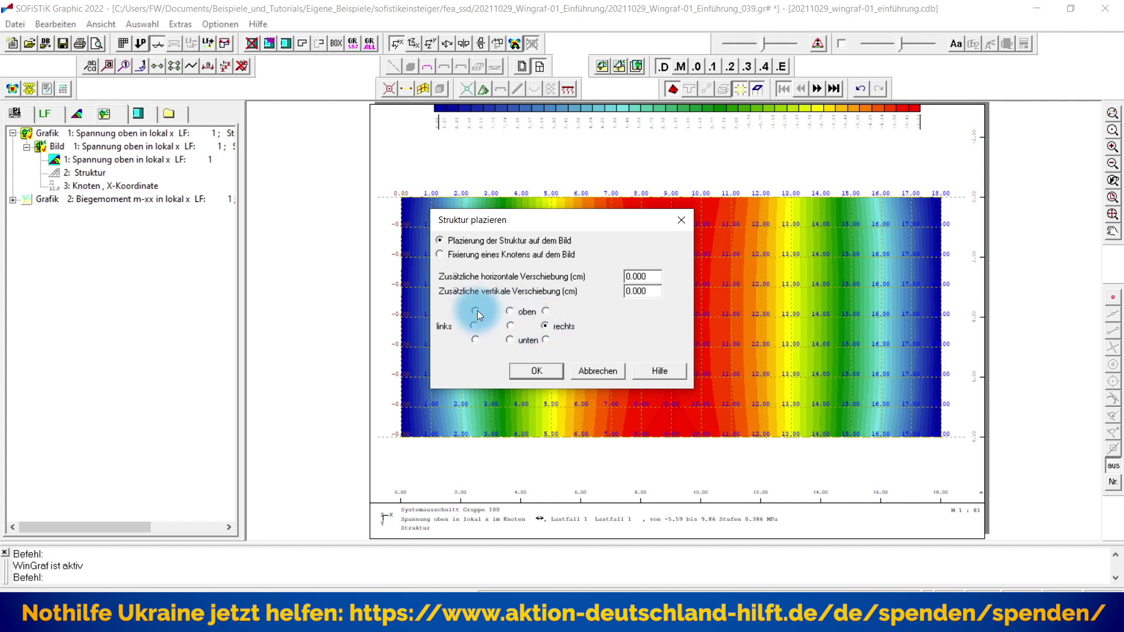
pyautogui.click(475, 311)
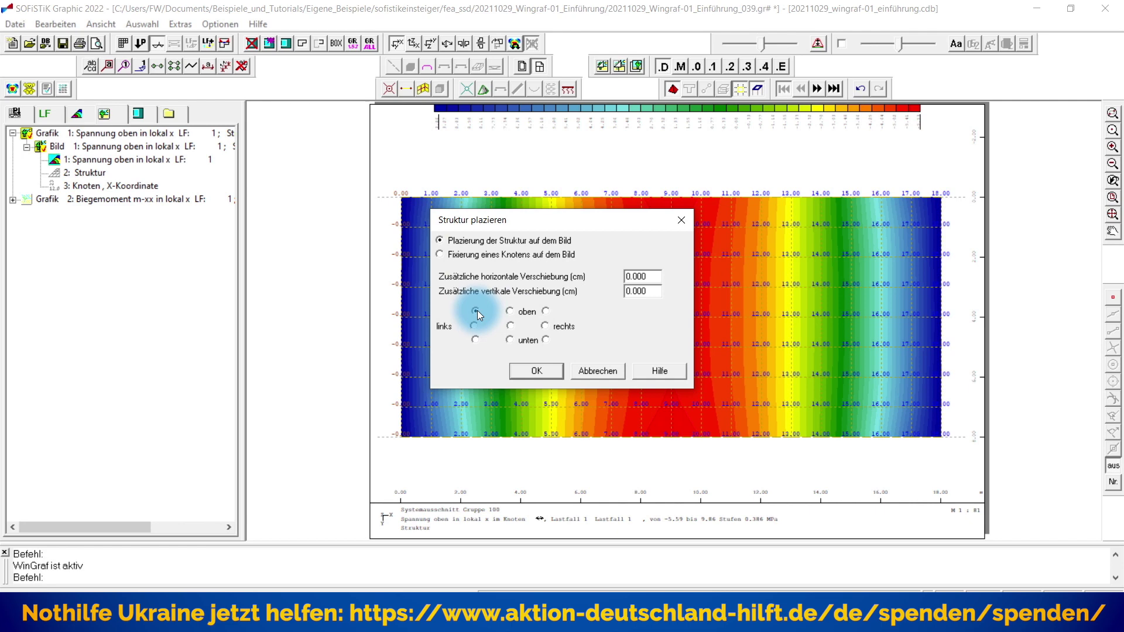
pyautogui.click(532, 370)
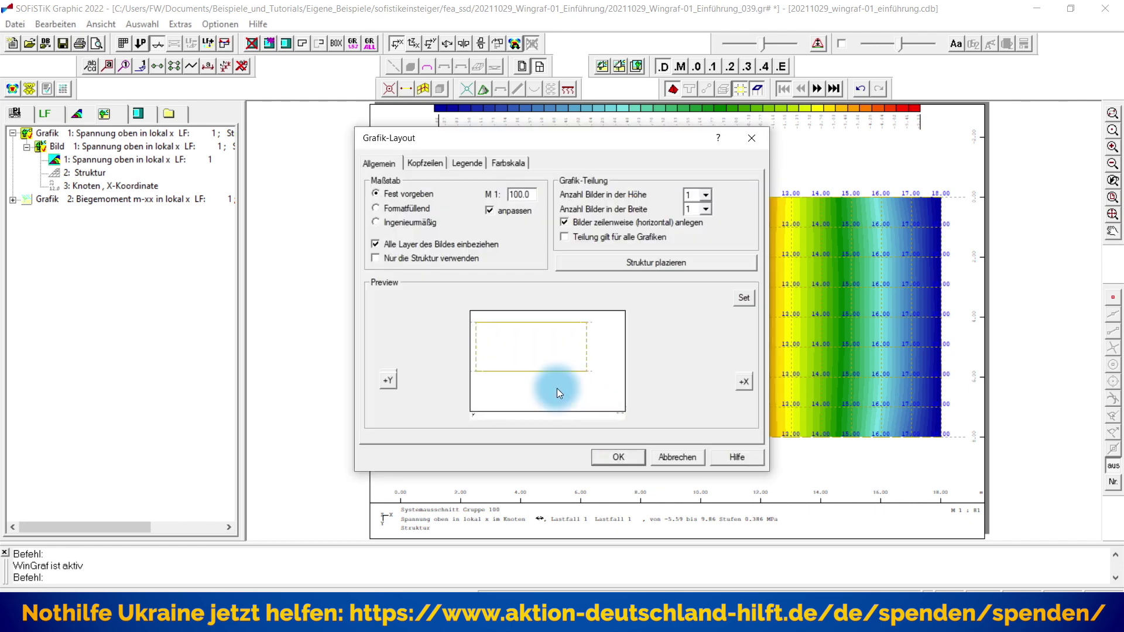
pyautogui.click(612, 455)
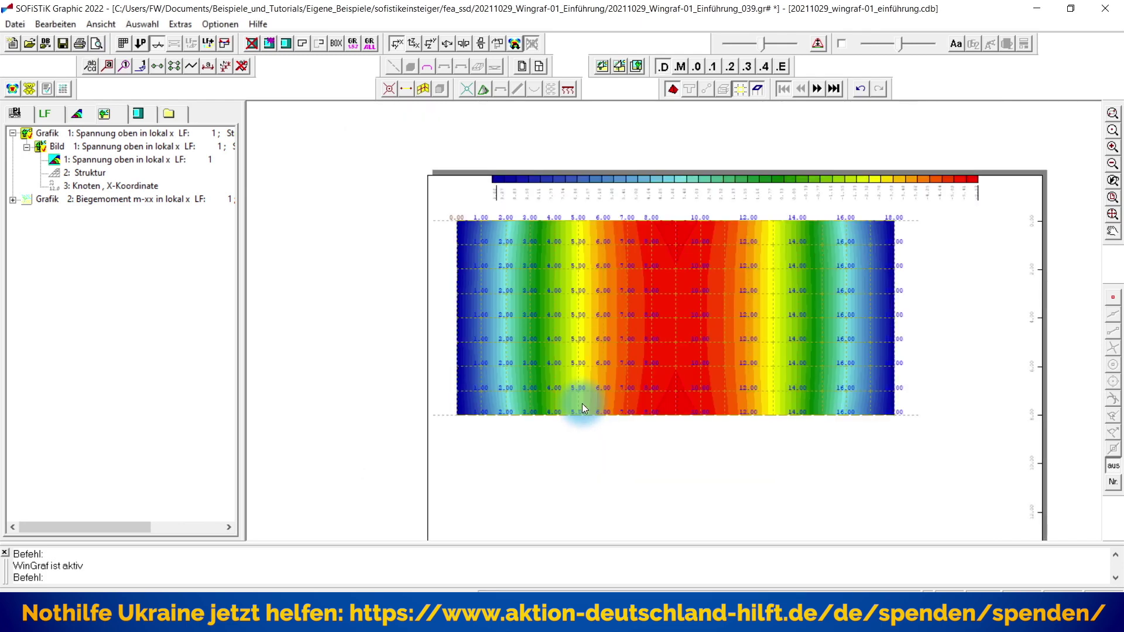
# Set the structure placement to centred and switch the scale back to Formatfüllend
pyautogui.click(536, 67)
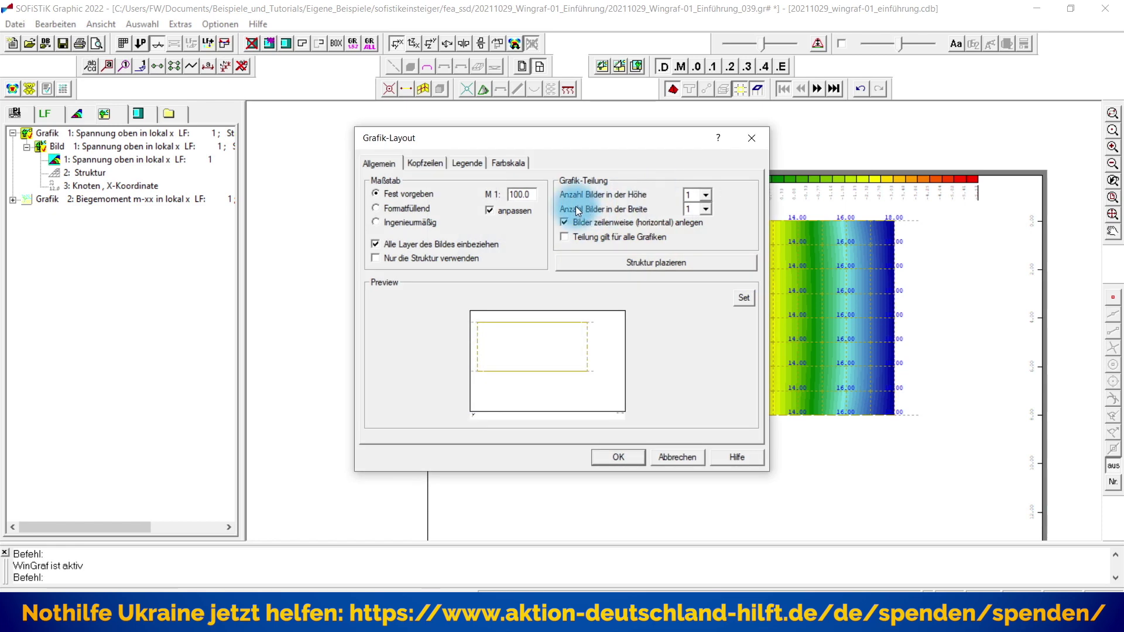
pyautogui.click(620, 264)
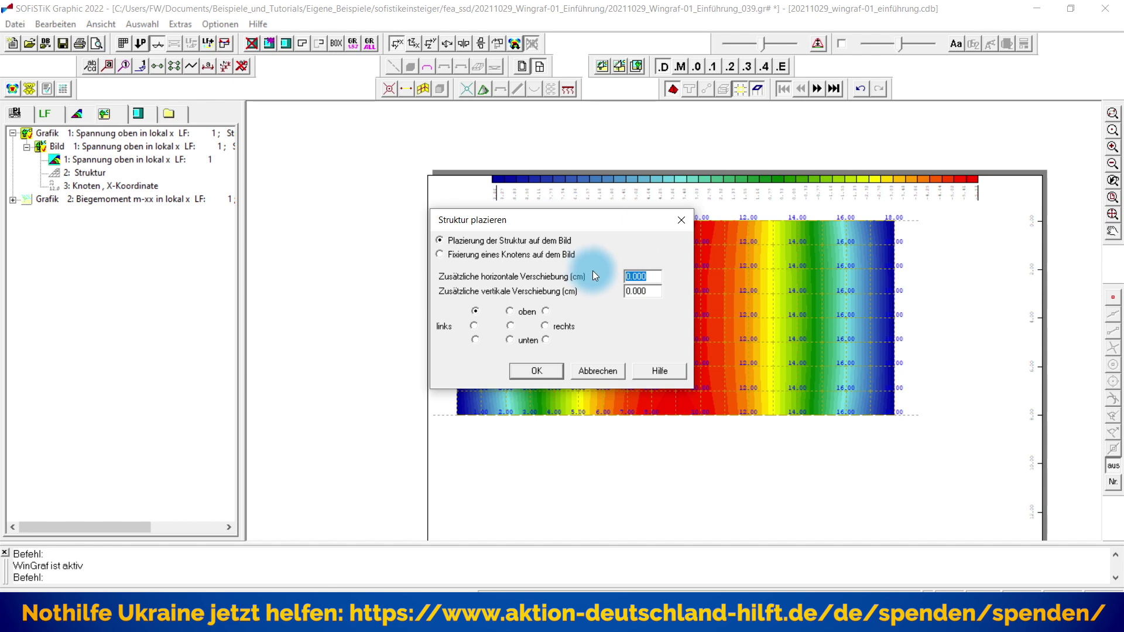
pyautogui.click(633, 291)
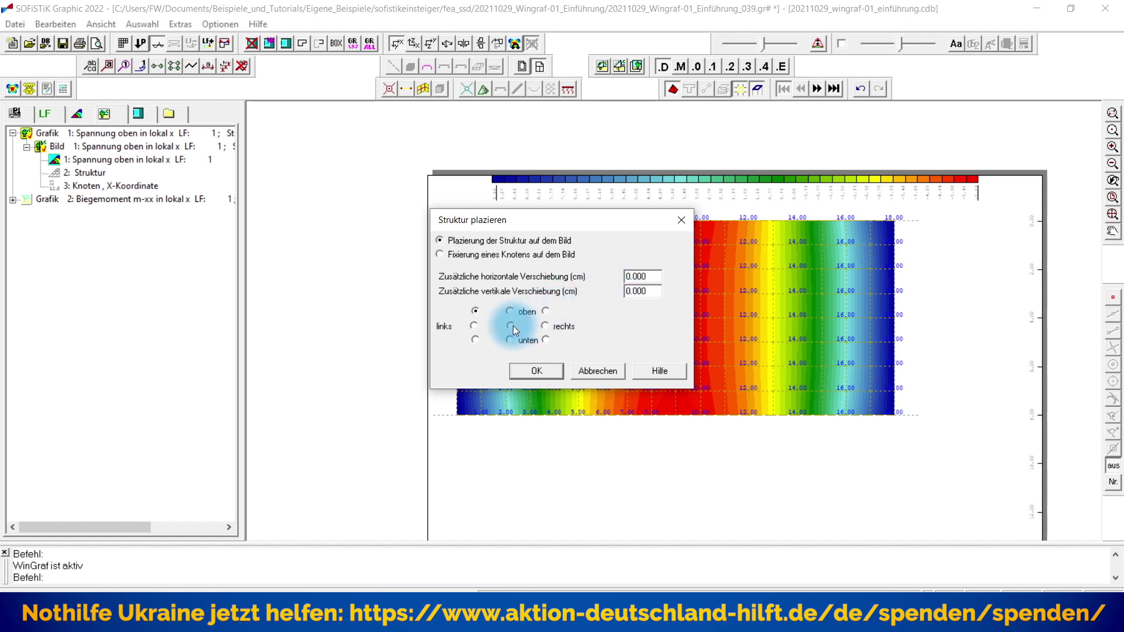
pyautogui.click(643, 276)
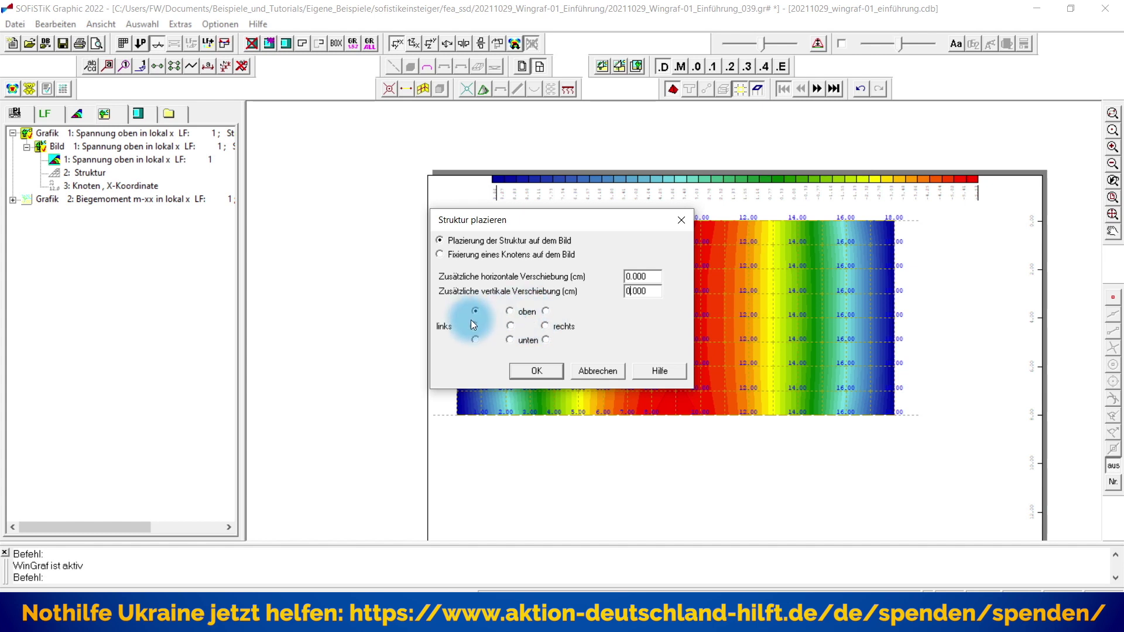
pyautogui.click(511, 326)
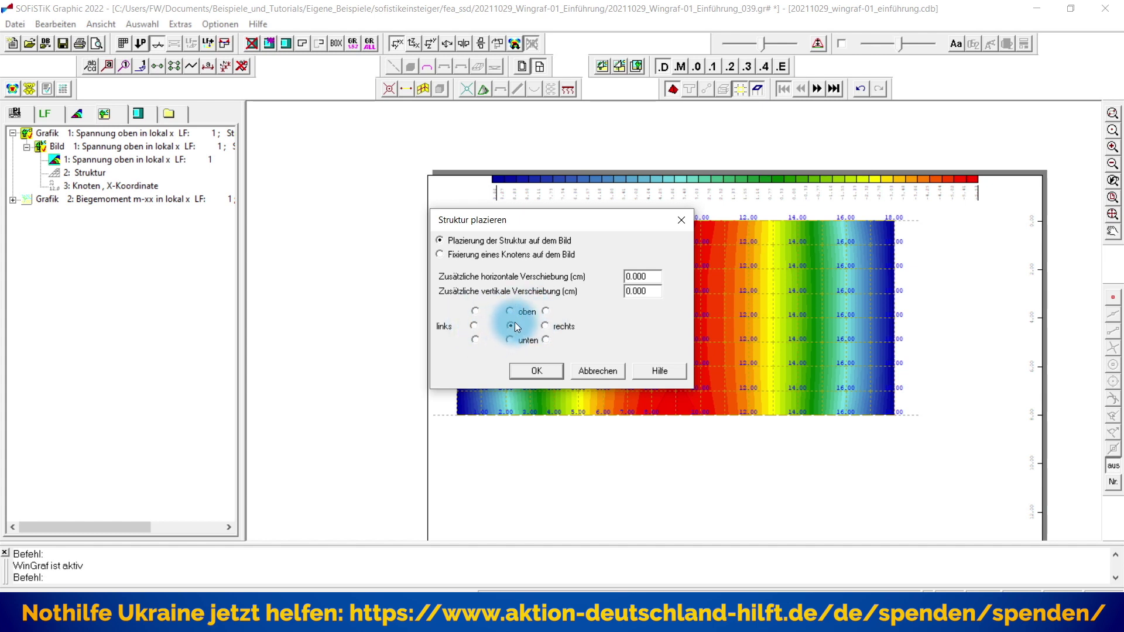
pyautogui.click(530, 371)
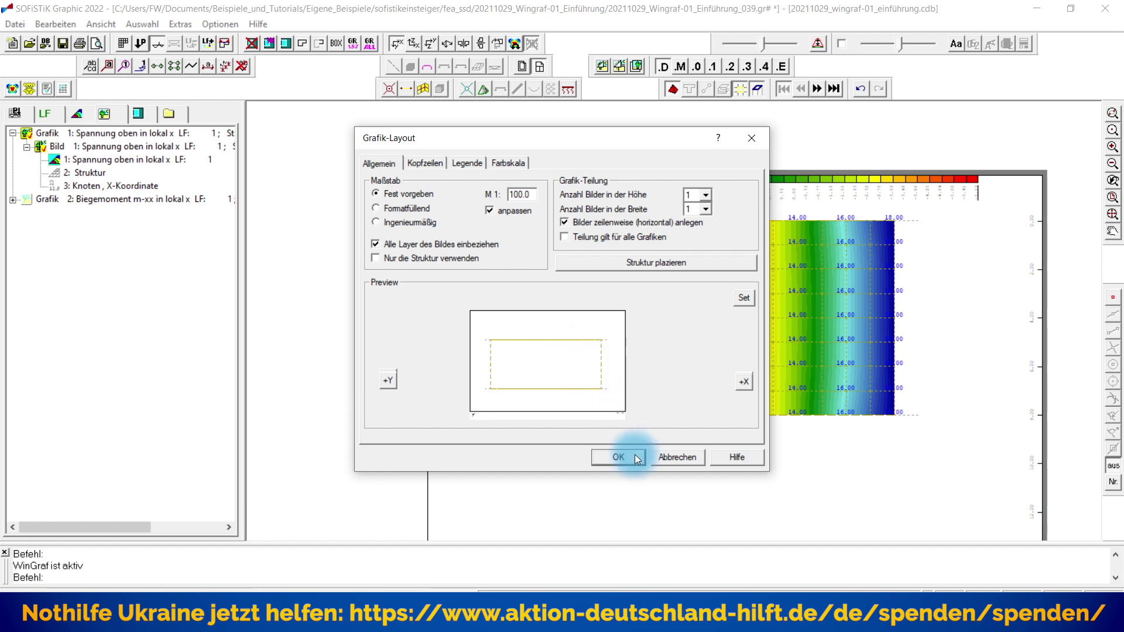
pyautogui.click(399, 207)
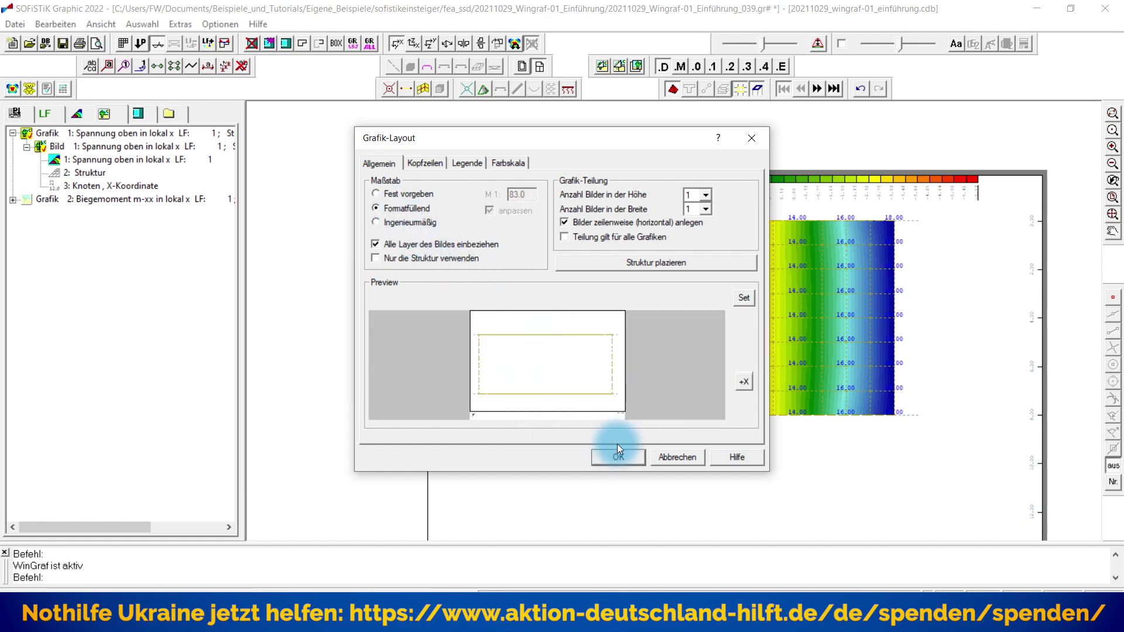
# Apply the Formatfüllend layout so the stress contour redraws centred at 1:81
pyautogui.click(616, 457)
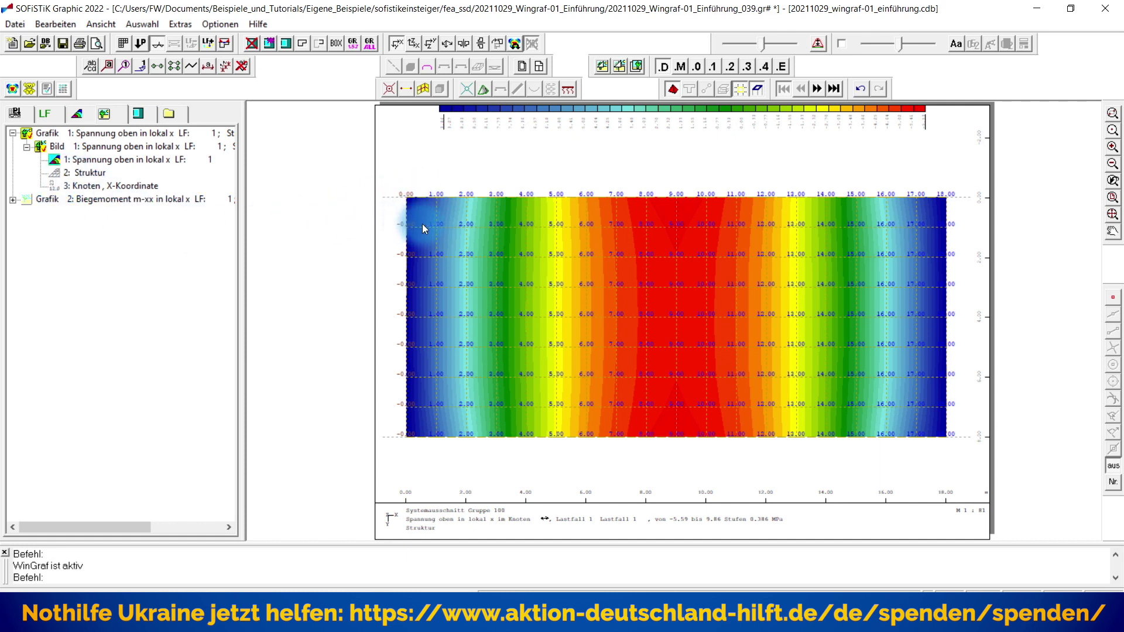
# Check the Knoten, X-Koordinate layer, then select Spannung oben in lokal x for editing
pyautogui.click(123, 186)
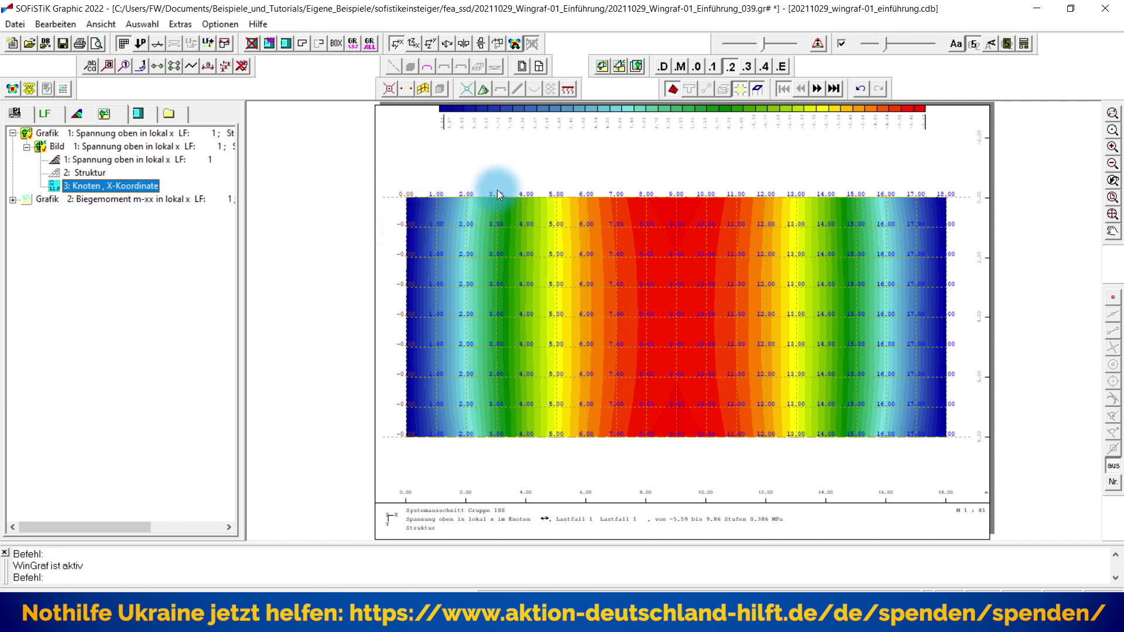
pyautogui.click(149, 160)
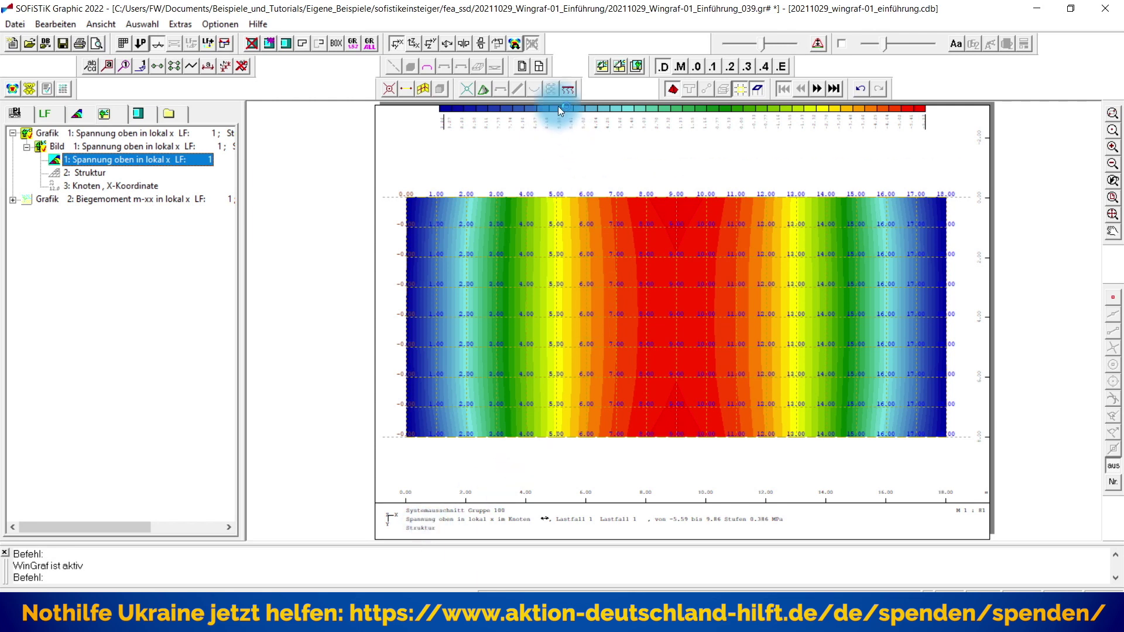
# Set Höhe der Teillegende on the Legende tab to 2 cm and apply it
pyautogui.click(540, 66)
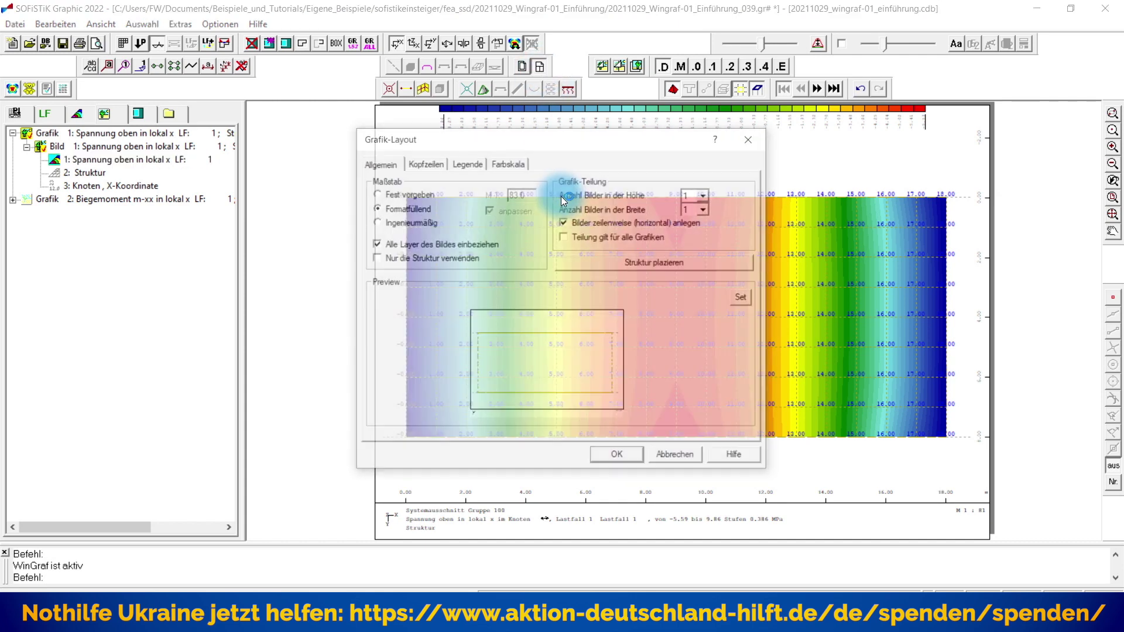
pyautogui.click(467, 162)
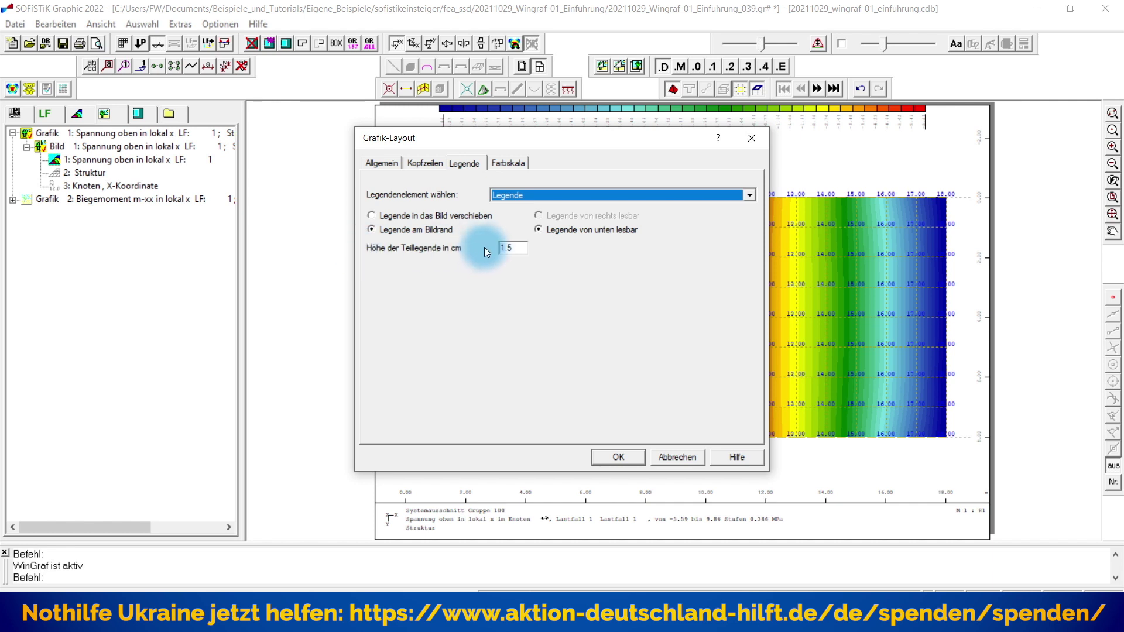
pyautogui.doubleClick(507, 247)
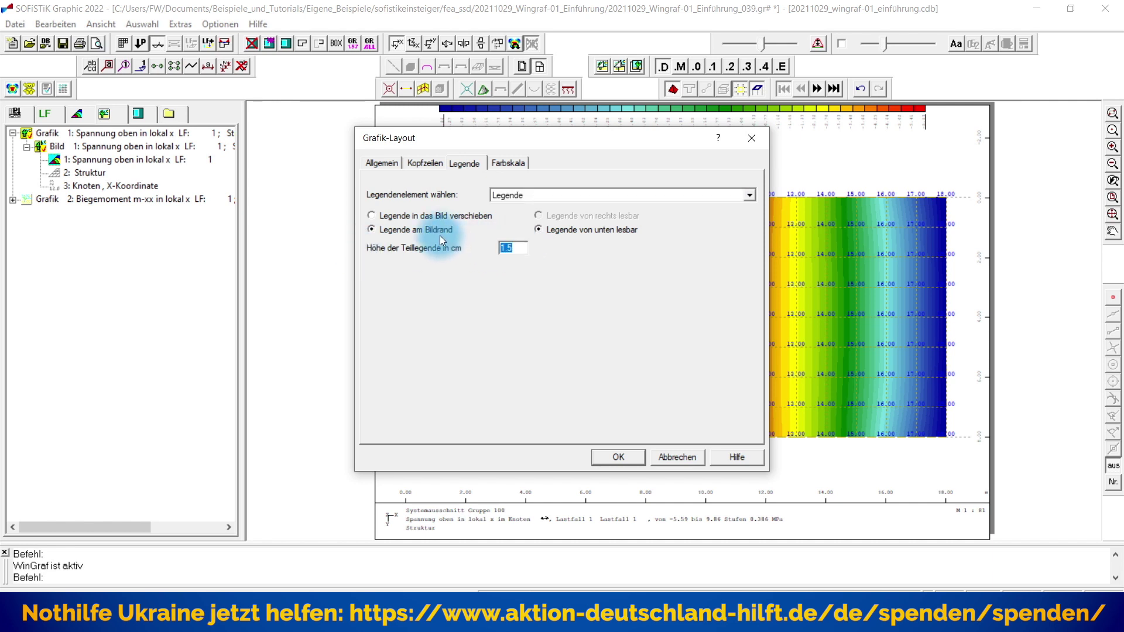
pyautogui.write('2')
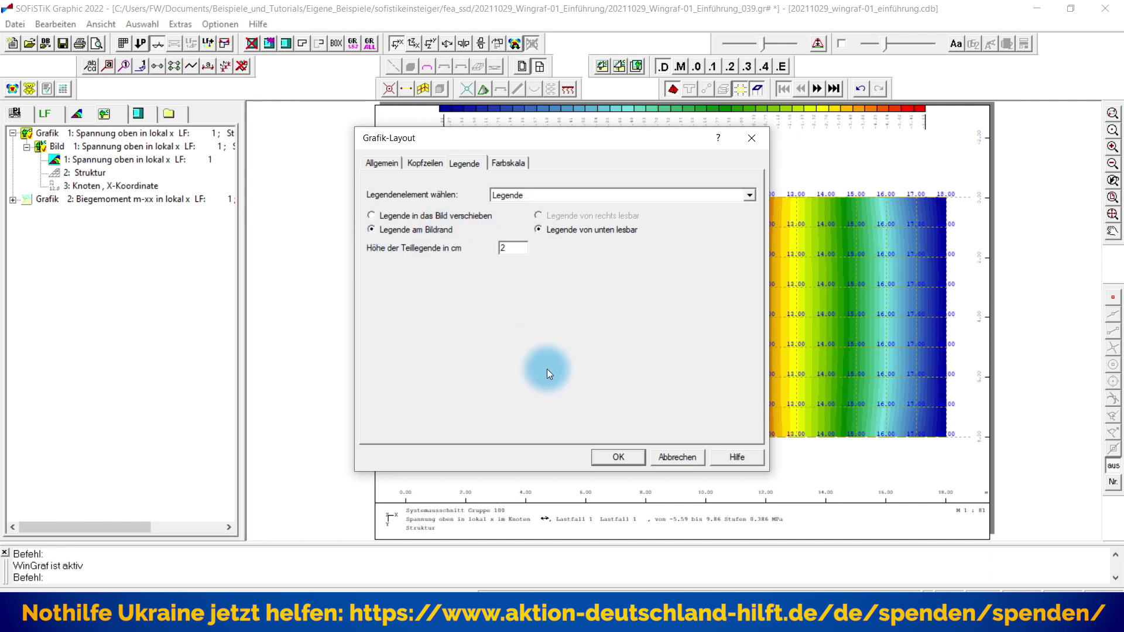
pyautogui.click(618, 457)
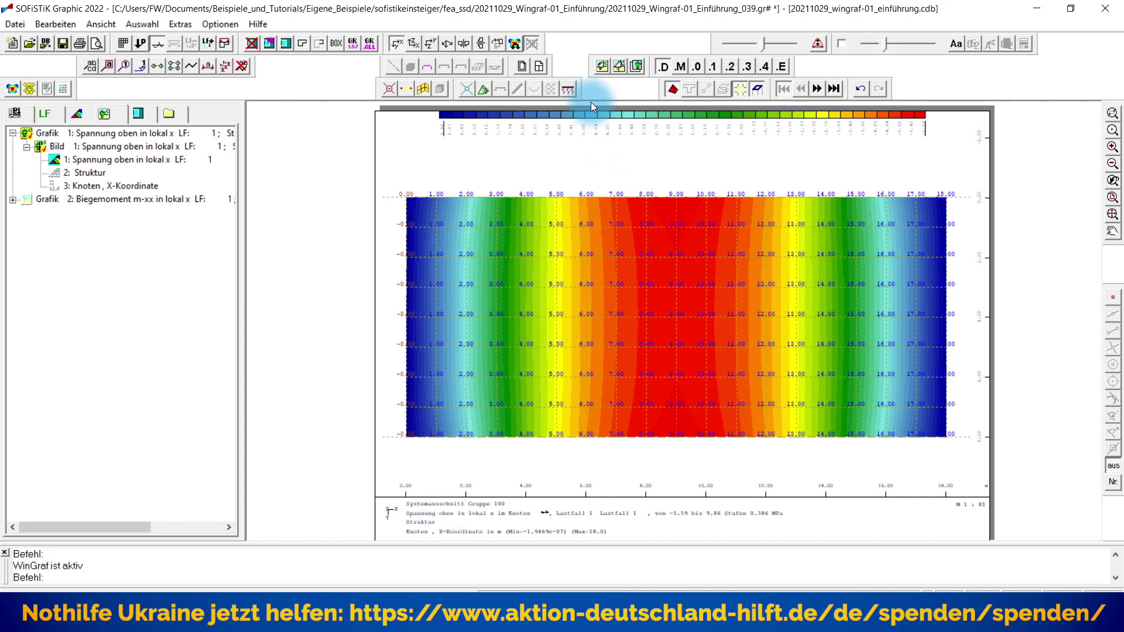
# Tick rechtsbündig für Planfaltung for the Bildunterschrift des Layers legend element and apply
pyautogui.click(541, 66)
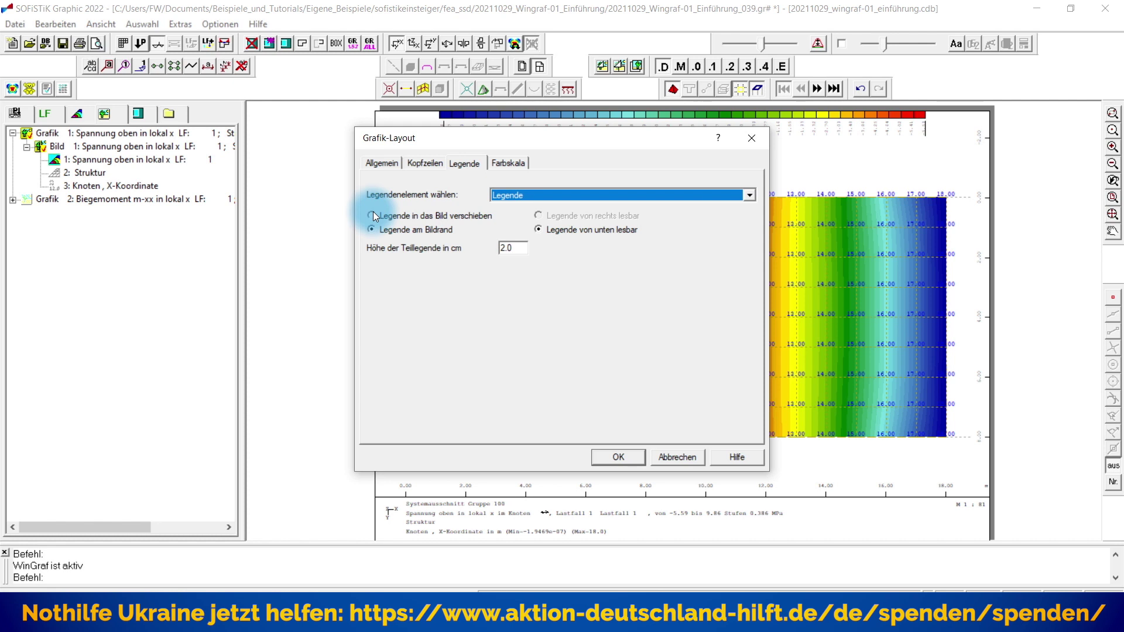
pyautogui.click(533, 195)
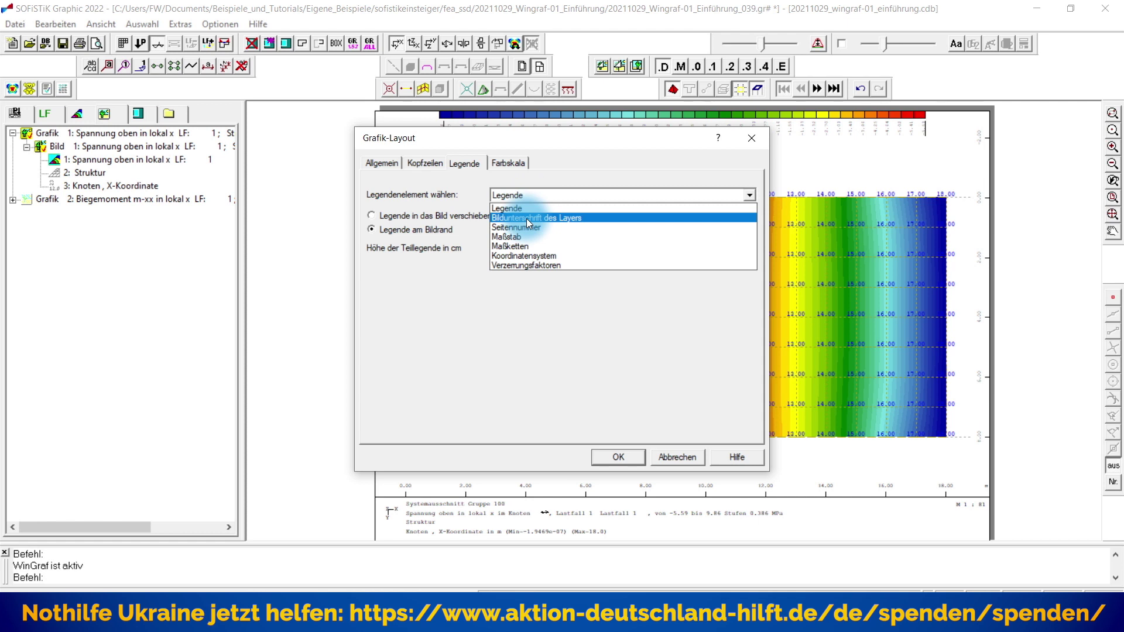
pyautogui.click(526, 218)
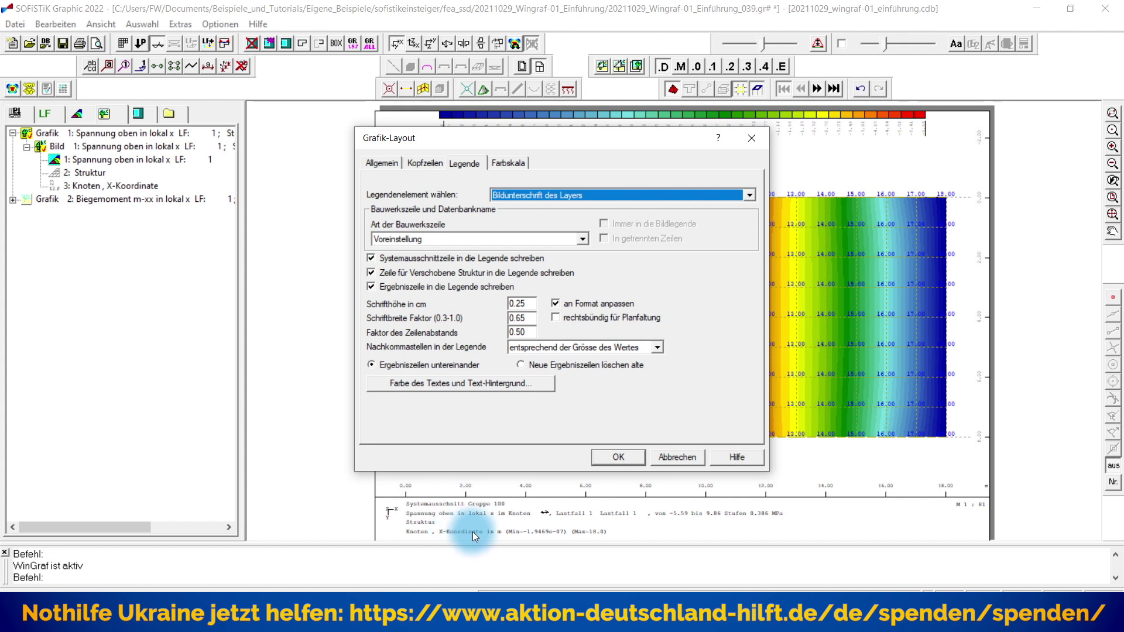
pyautogui.click(529, 317)
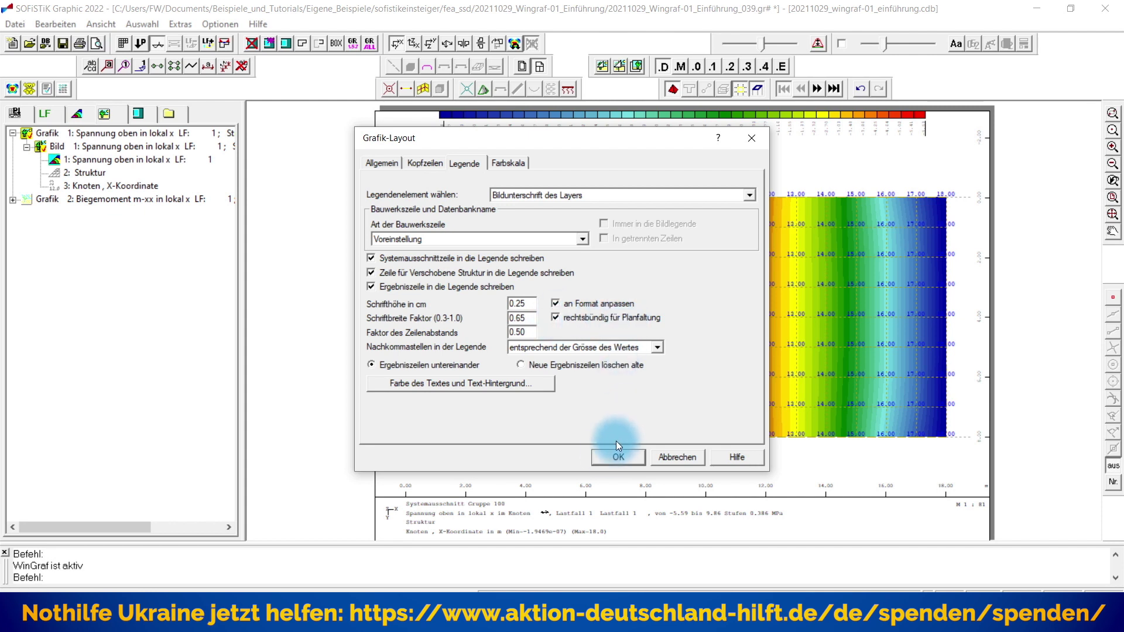
pyautogui.click(610, 458)
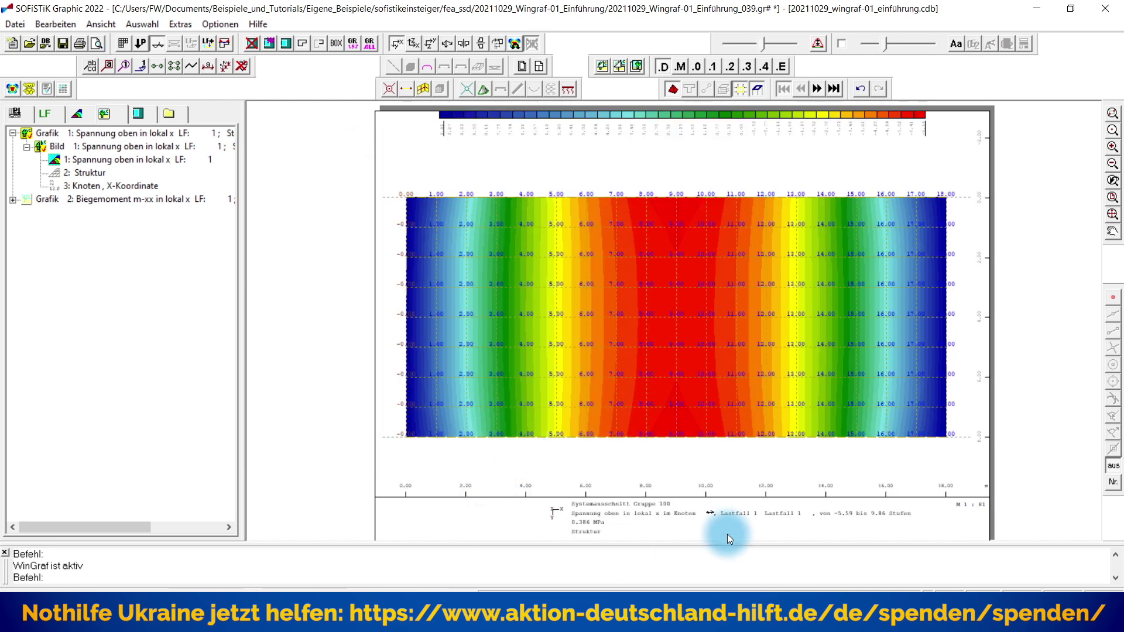
# Untick the layer caption's right alignment and return to the main Legende element settings
pyautogui.click(540, 68)
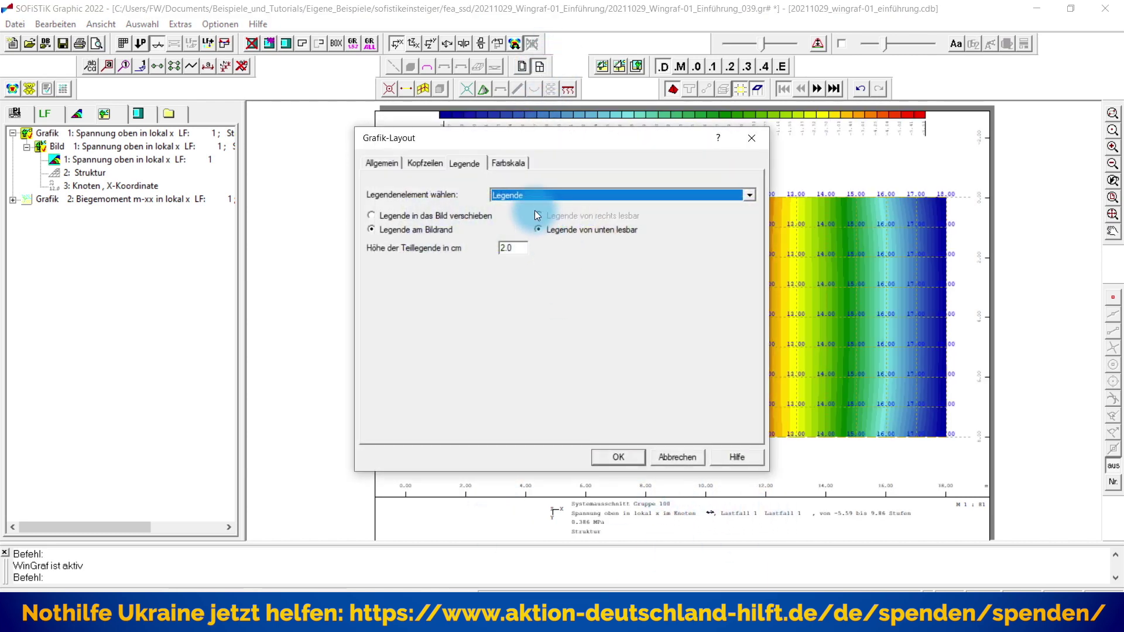
pyautogui.click(540, 195)
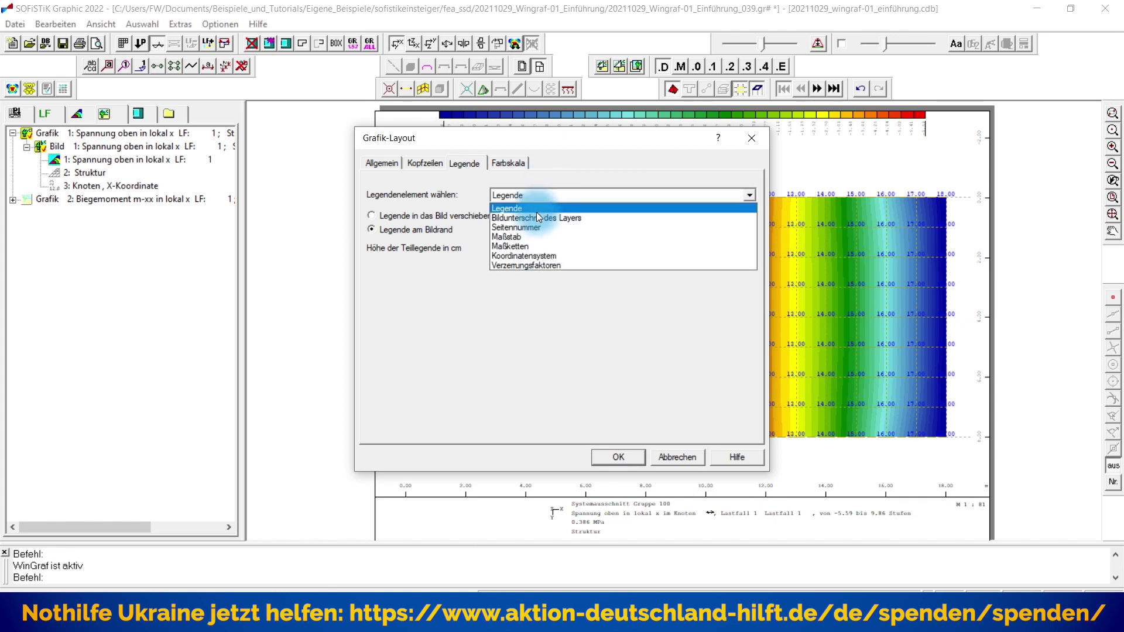
pyautogui.click(533, 215)
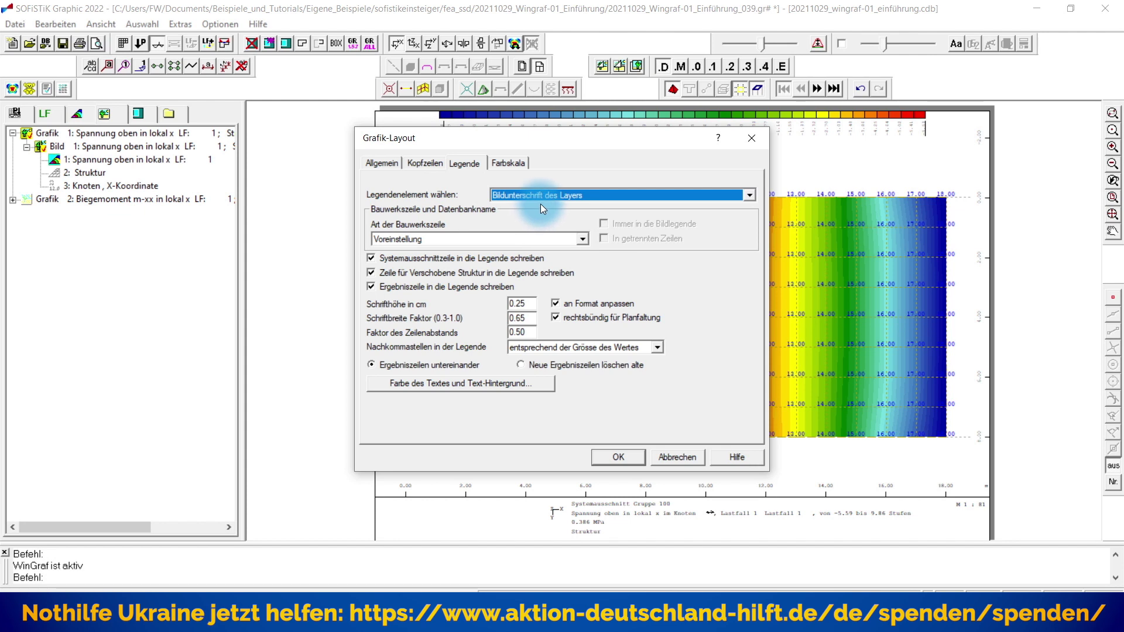
pyautogui.click(555, 317)
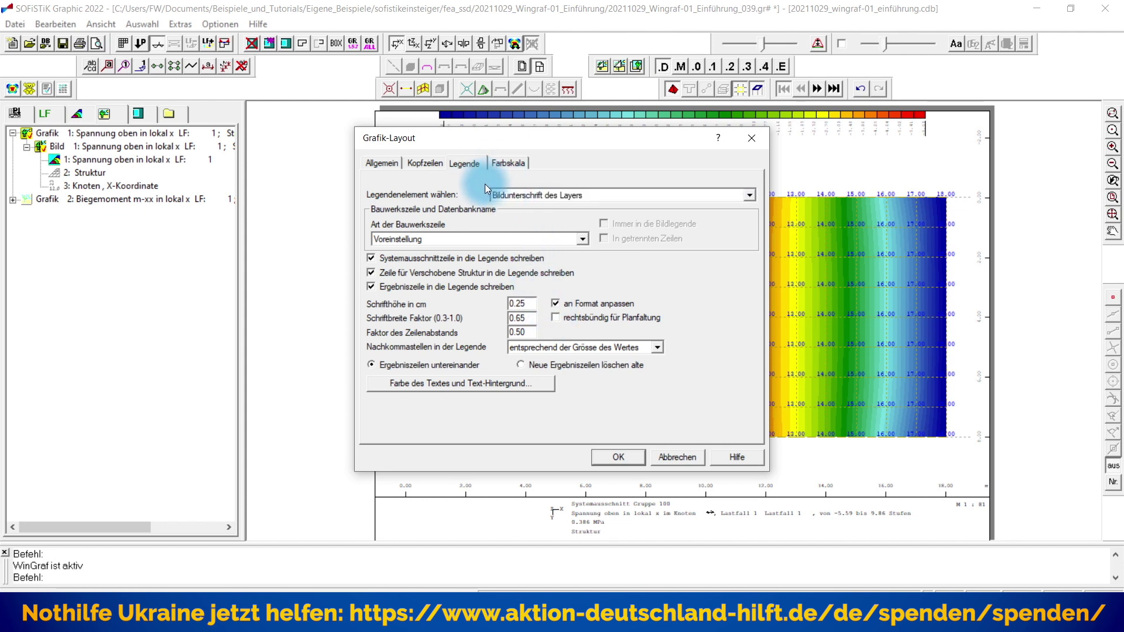
pyautogui.click(549, 196)
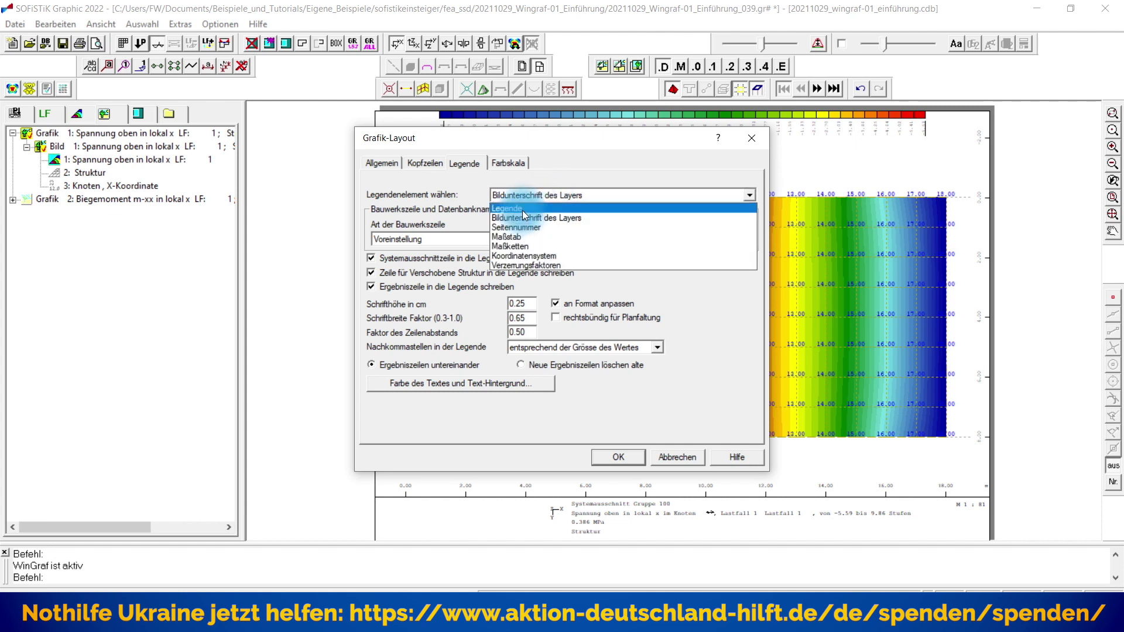
pyautogui.click(522, 209)
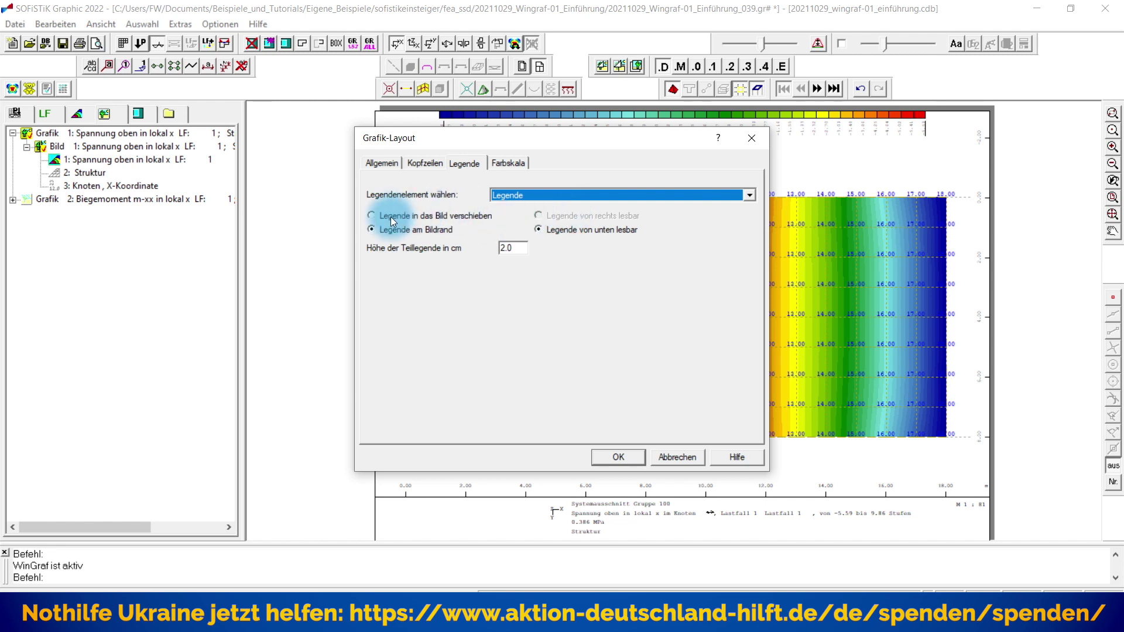
# Change the Maßstab legend element's Schrifthöhe from 0.25 to 0.5 cm and apply it
pyautogui.click(532, 194)
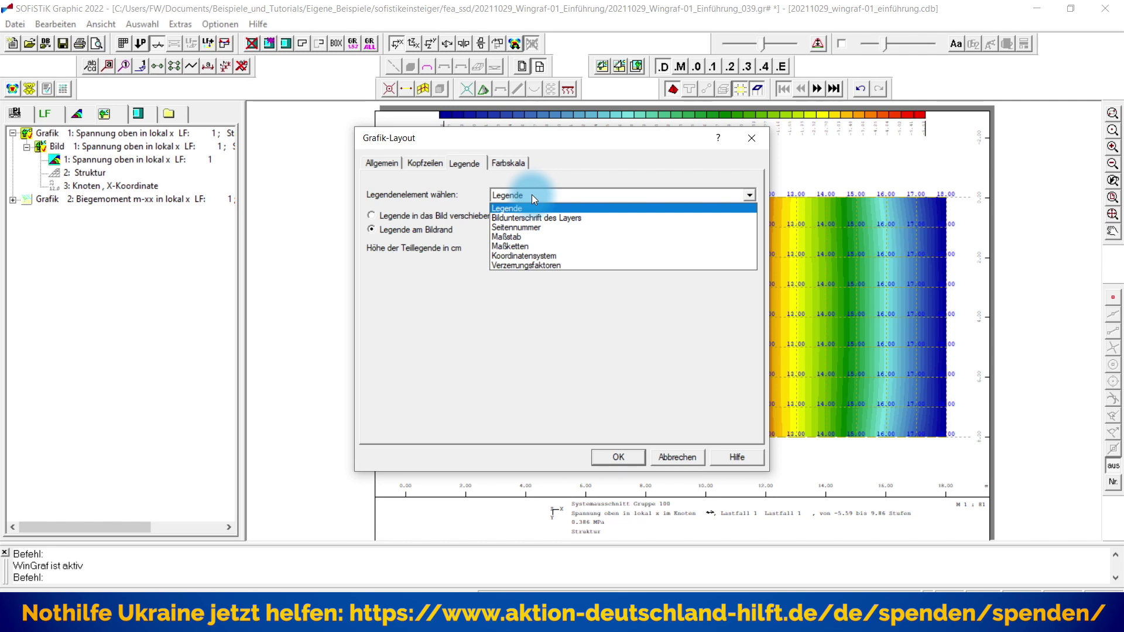
pyautogui.click(525, 229)
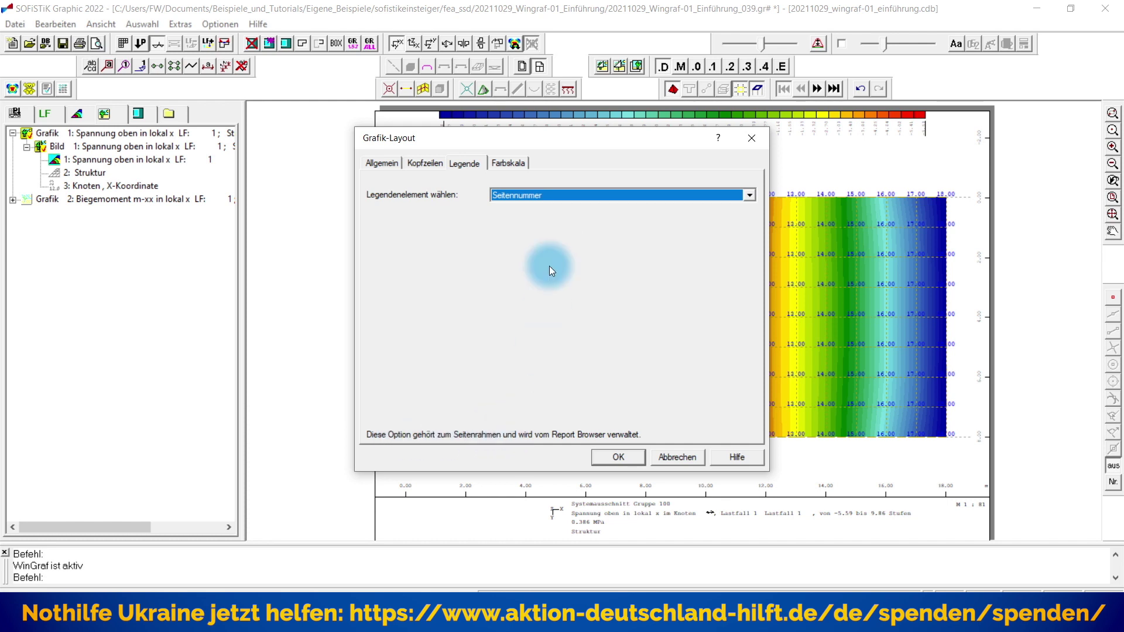
pyautogui.click(549, 194)
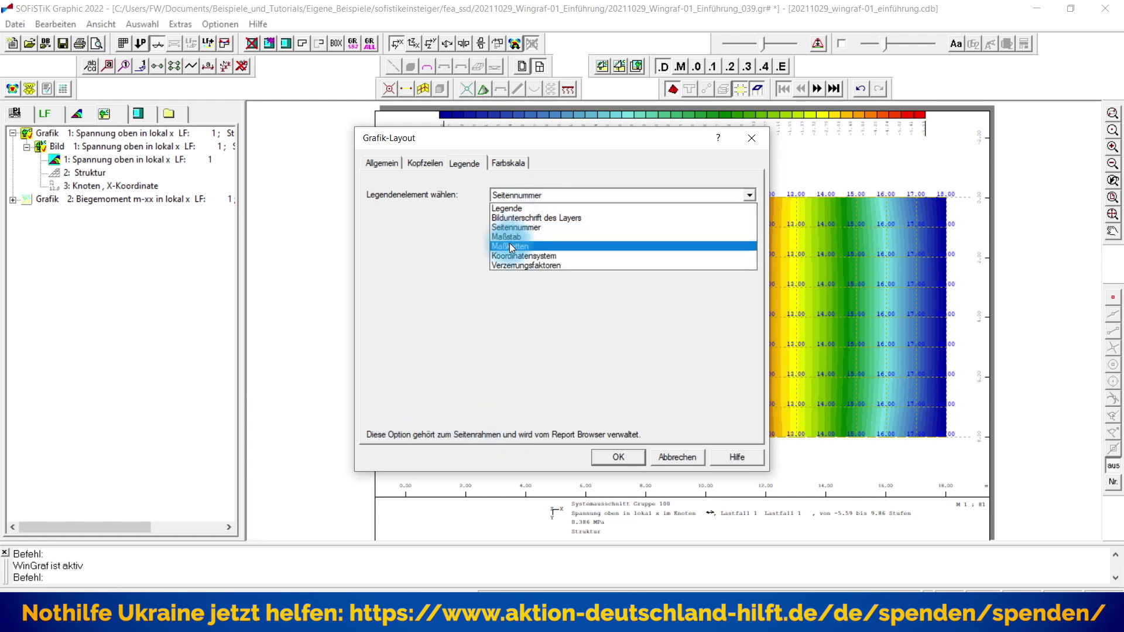
pyautogui.click(507, 238)
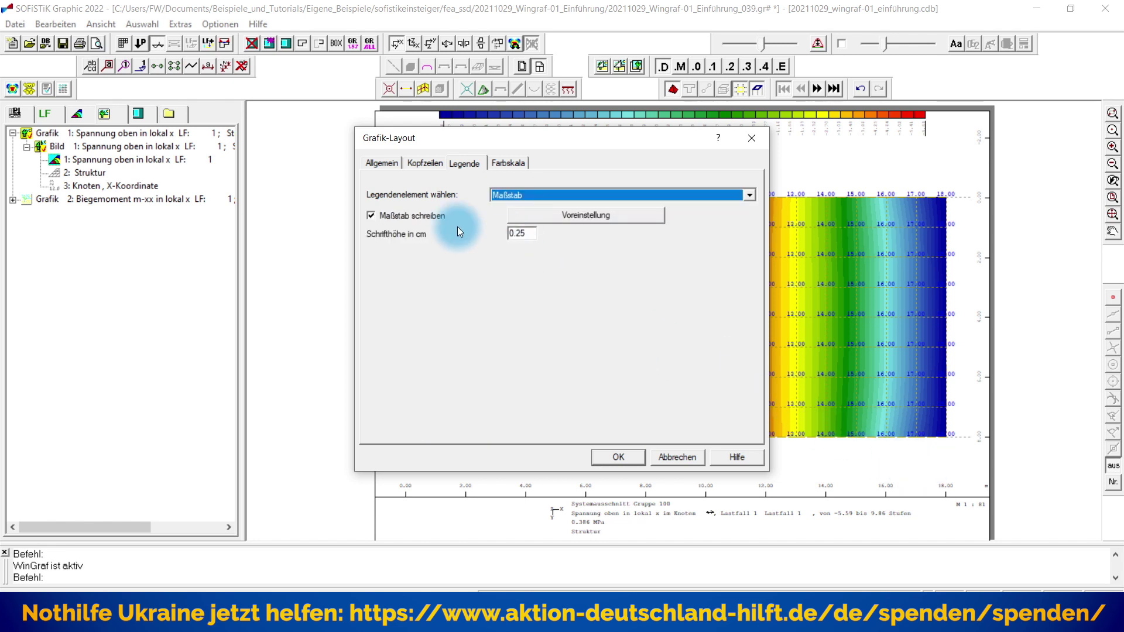
pyautogui.doubleClick(533, 233)
pyautogui.press('BackSpace')
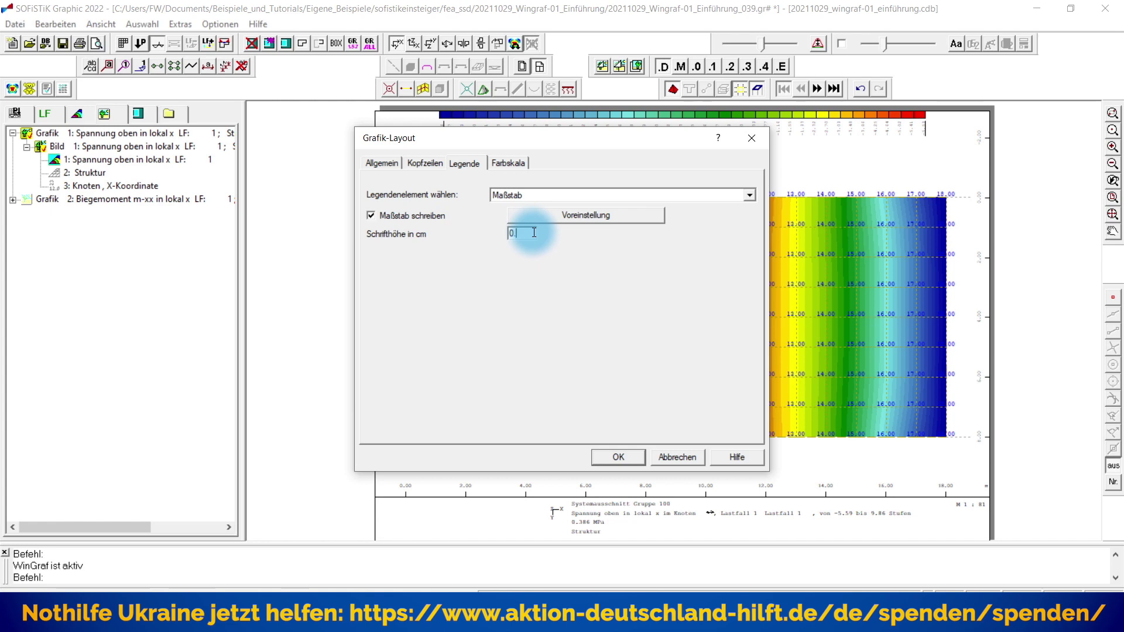
pyautogui.write('5')
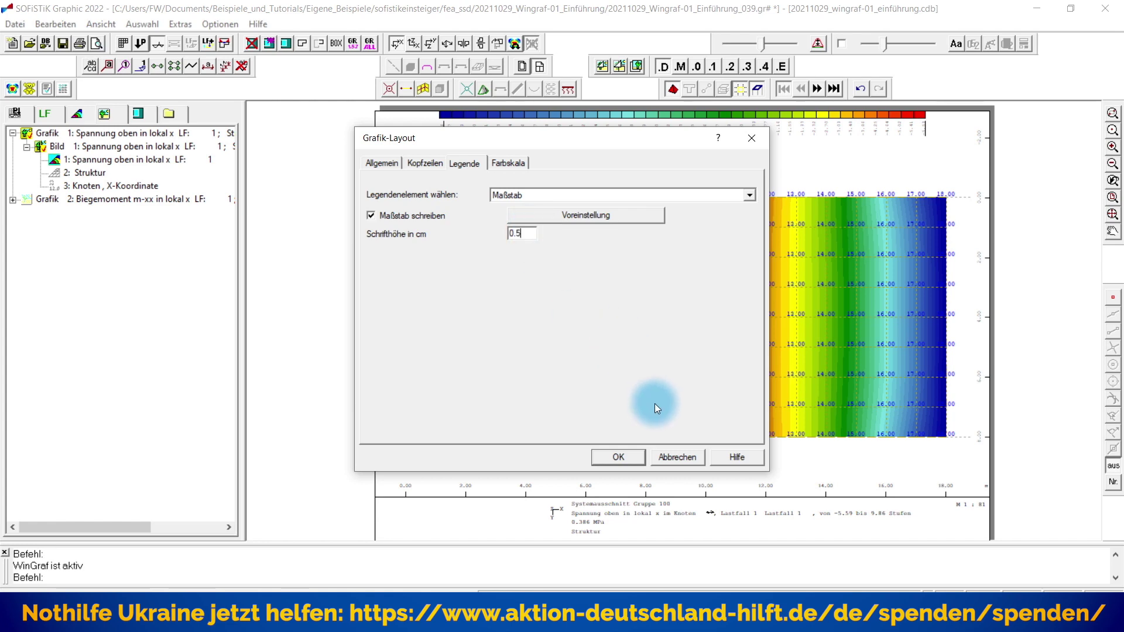
pyautogui.click(619, 458)
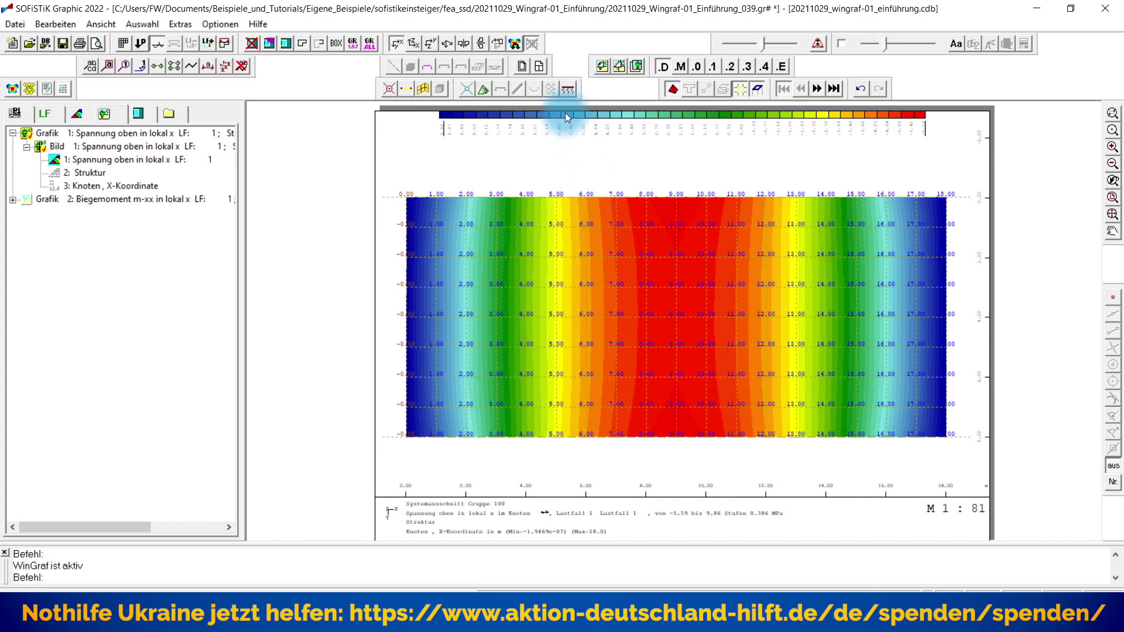
# Choose 'Legende in das Bild verschieben' for the main Legende element and apply it
pyautogui.click(539, 66)
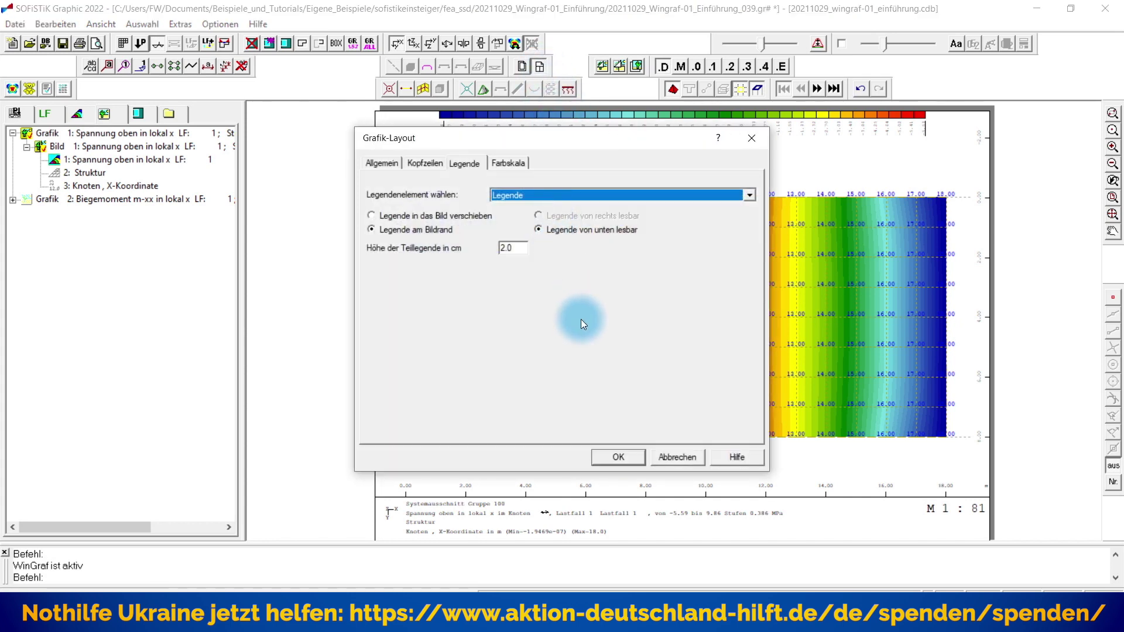
pyautogui.click(562, 198)
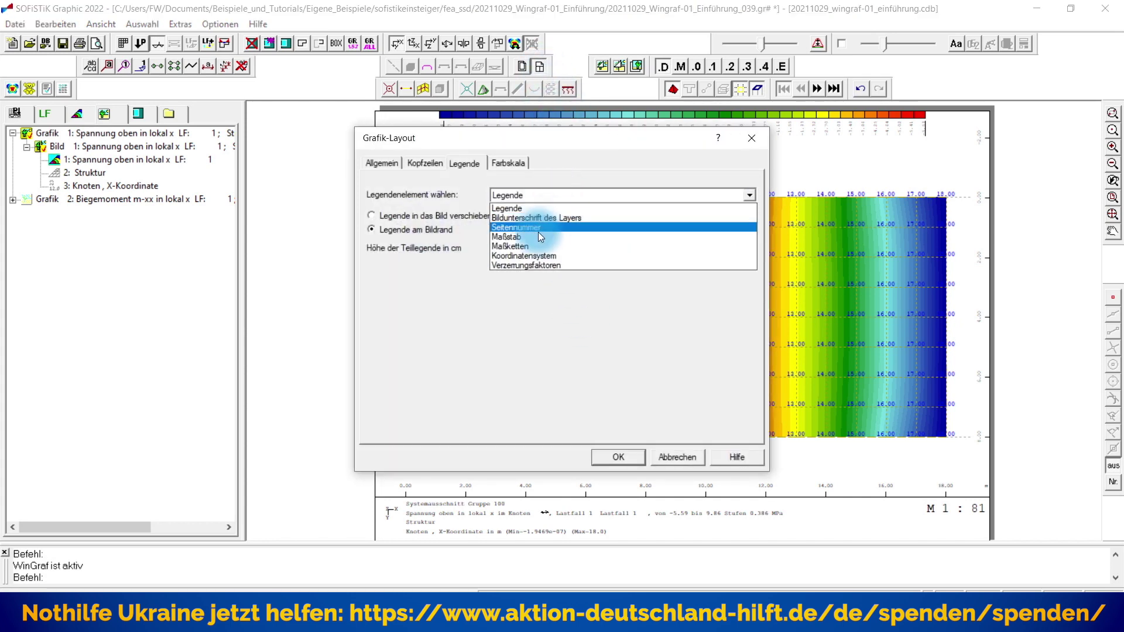
pyautogui.click(523, 255)
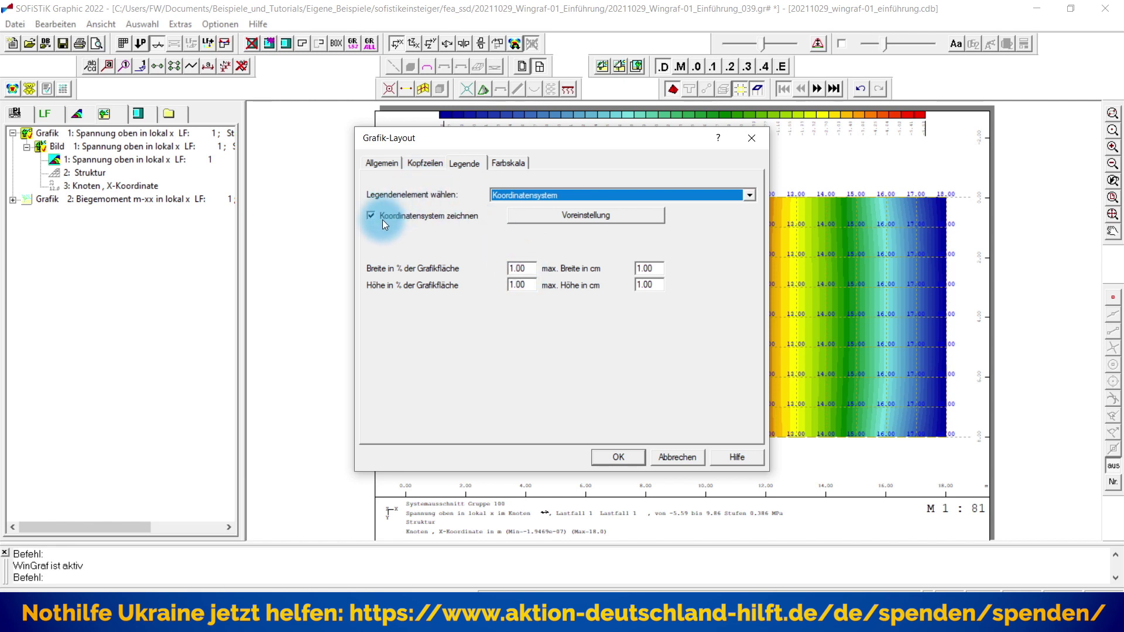
pyautogui.click(522, 193)
pyautogui.click(518, 206)
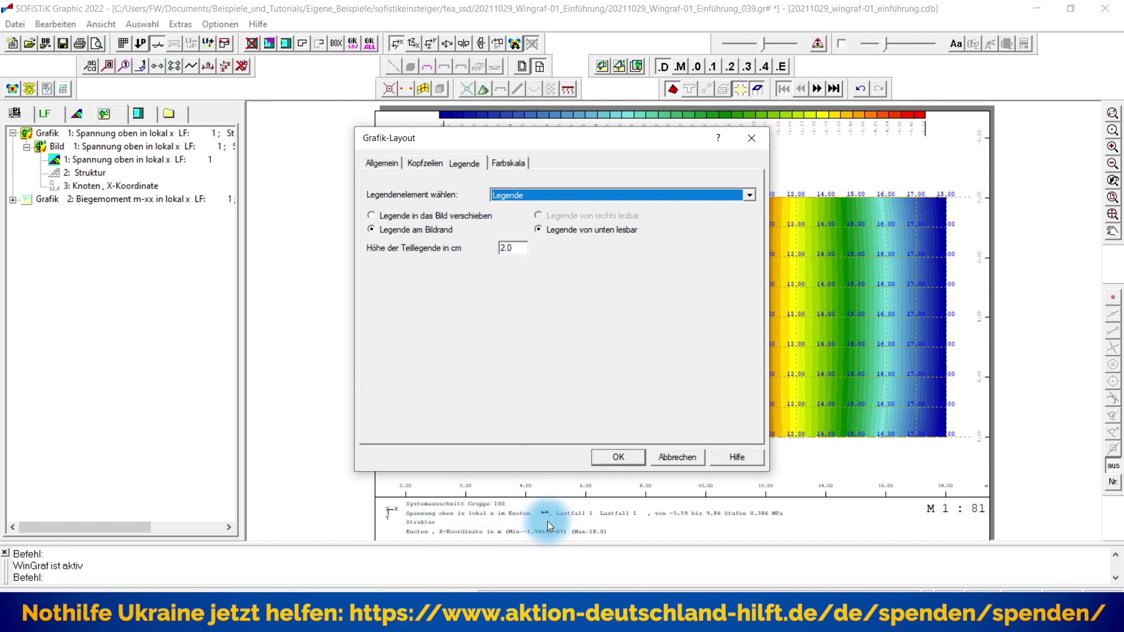
pyautogui.click(372, 214)
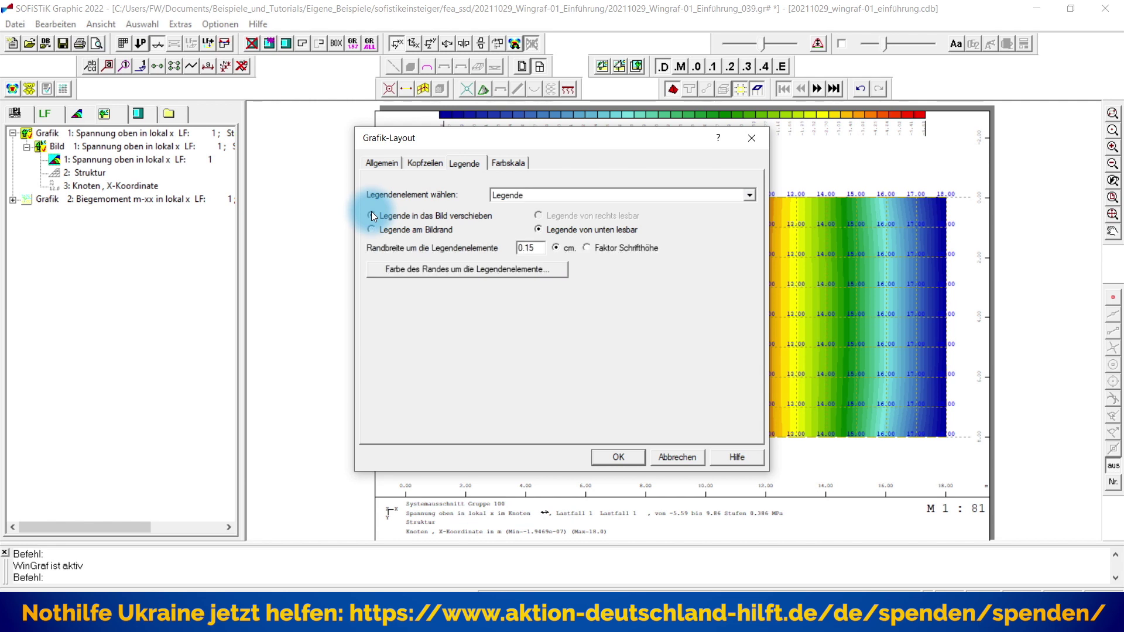
pyautogui.click(619, 458)
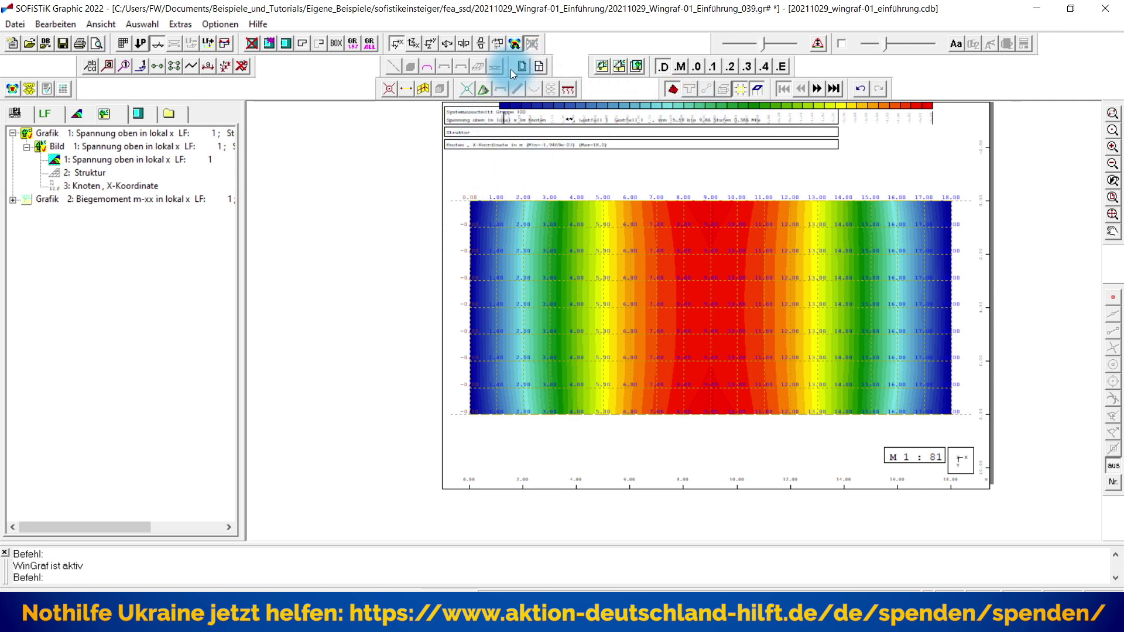
# Change 'Randbreite um die Legendenelemente' from 0.15 to 0.25 cm and apply it
pyautogui.click(538, 67)
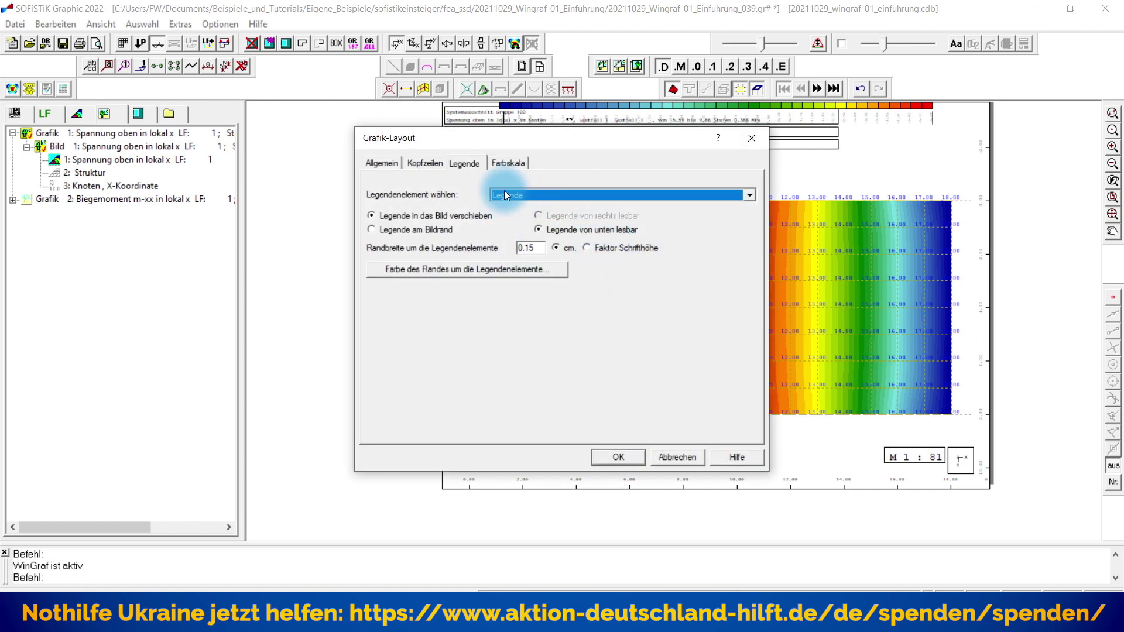
pyautogui.moveTo(471, 137); pyautogui.dragTo(658, 176)
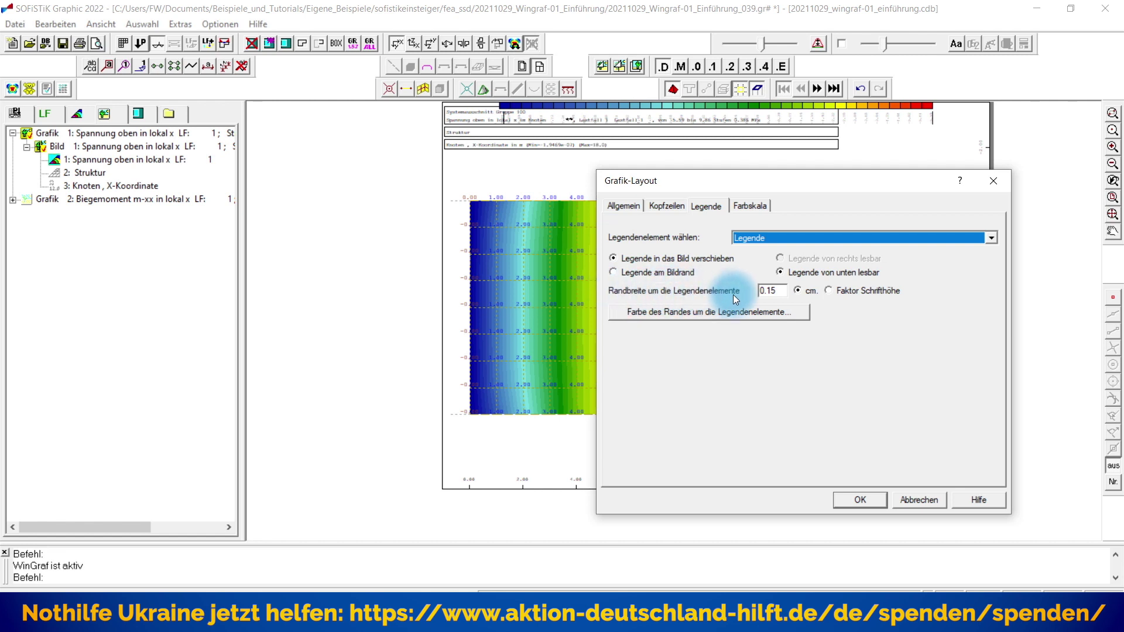
pyautogui.click(776, 291)
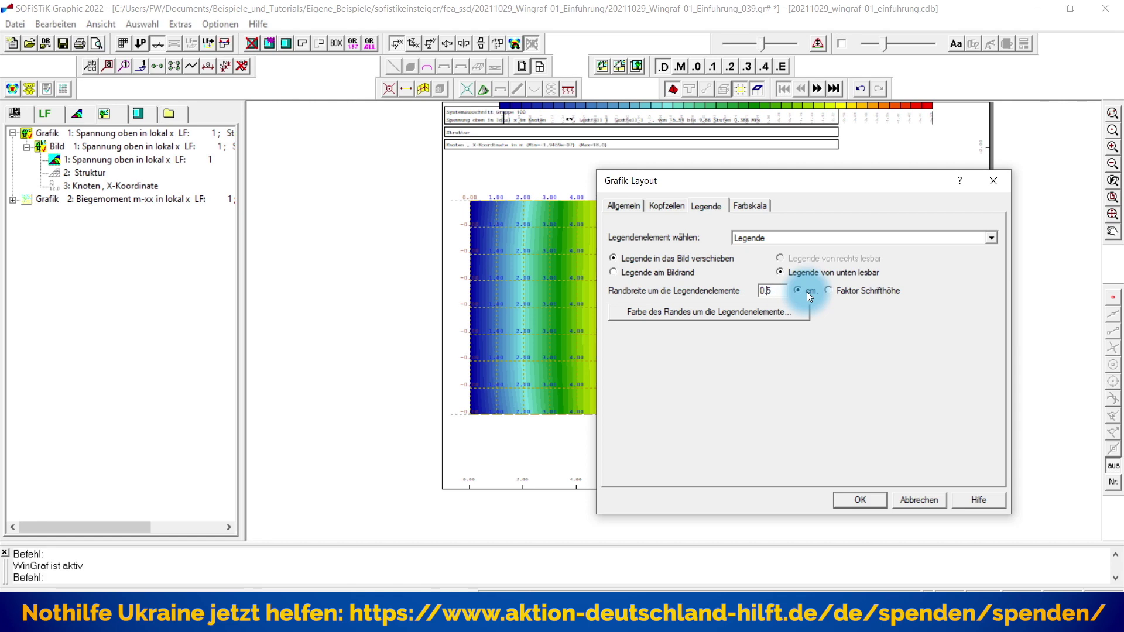
pyautogui.press('BackSpace')
pyautogui.write('2')
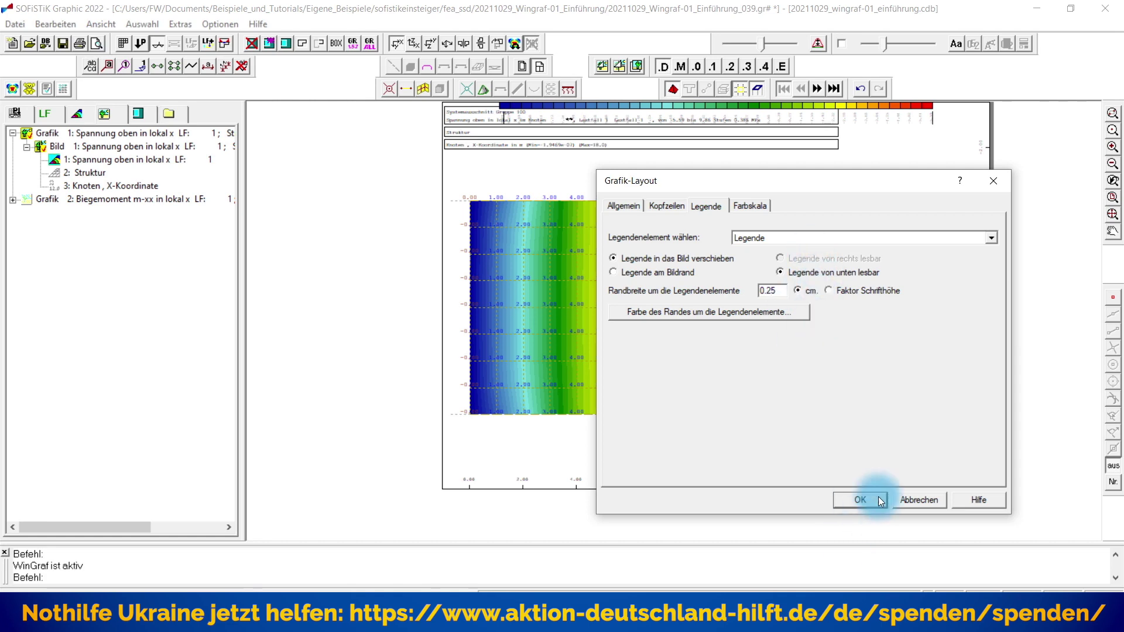
pyautogui.click(861, 500)
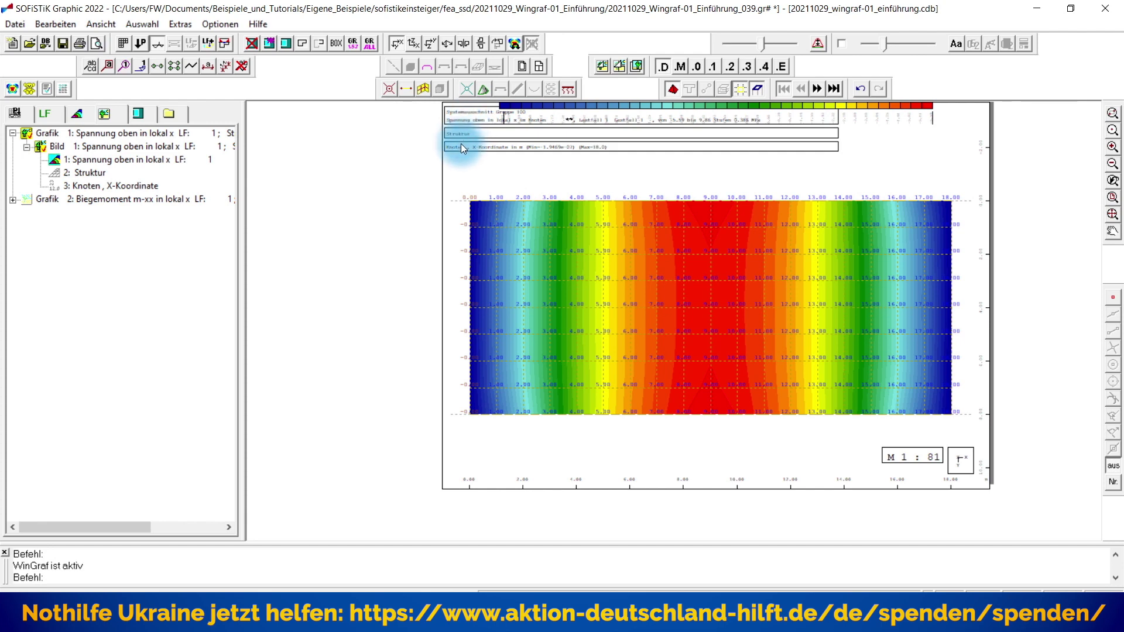
# Set the 'Maßstab' legend element's Schrifthöhe to 0.20 cm and apply it
pyautogui.click(541, 67)
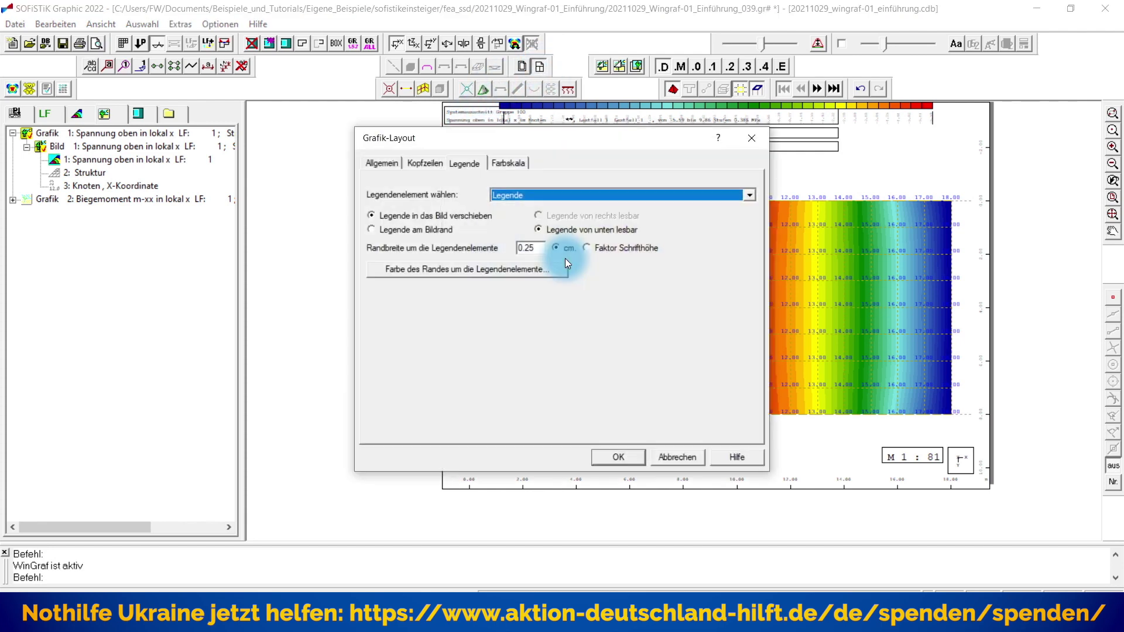
pyautogui.click(528, 195)
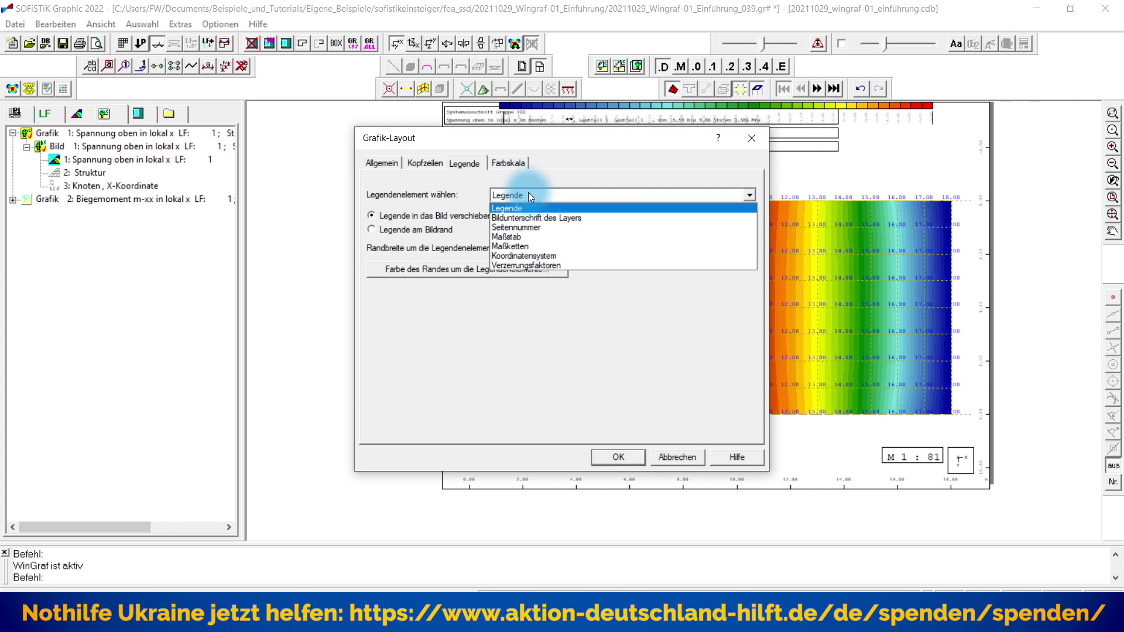
pyautogui.click(519, 215)
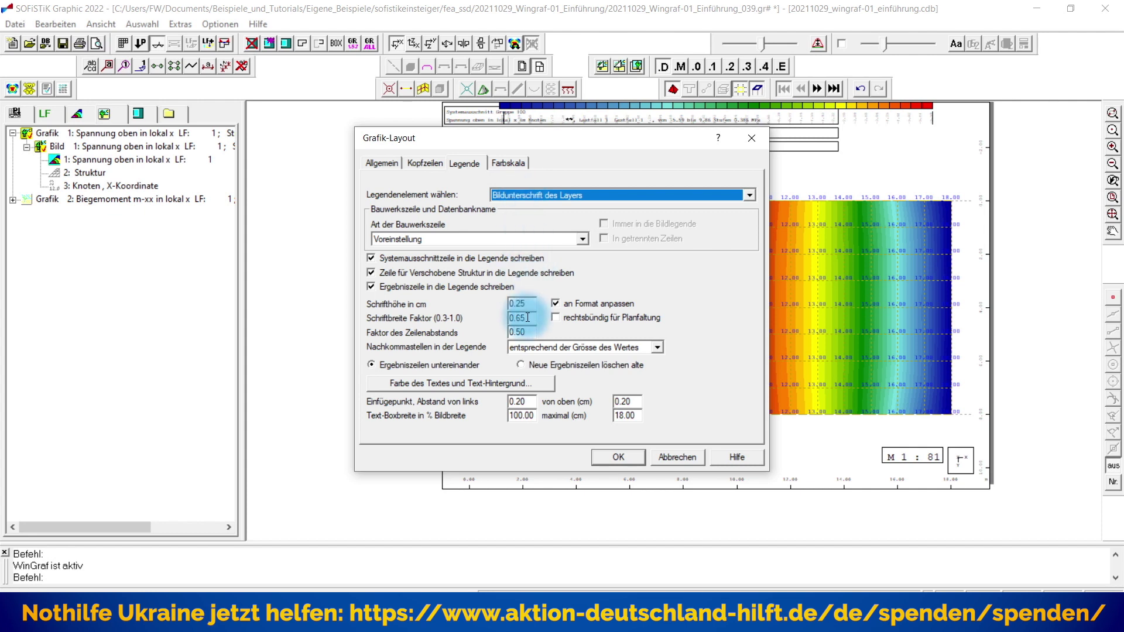
pyautogui.click(553, 194)
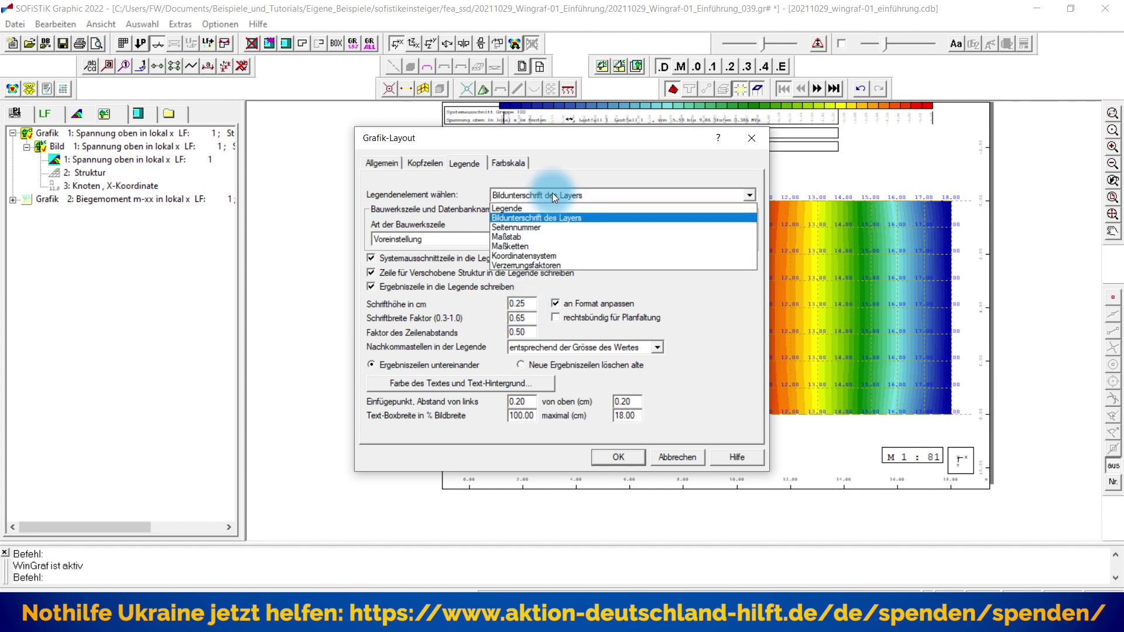
pyautogui.click(524, 237)
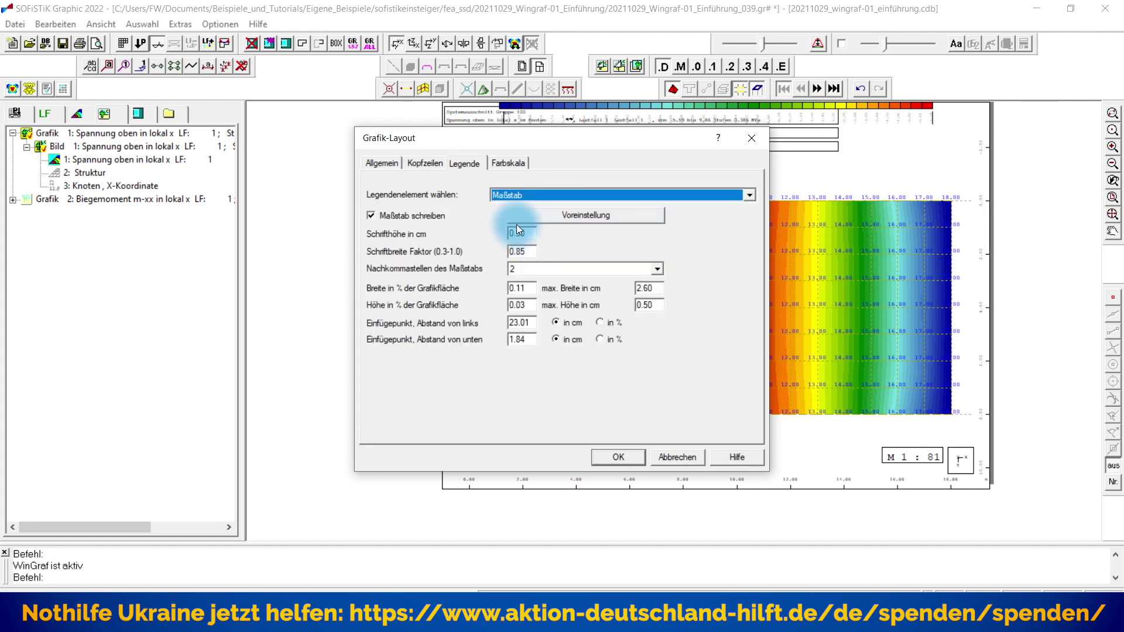
pyautogui.click(519, 233)
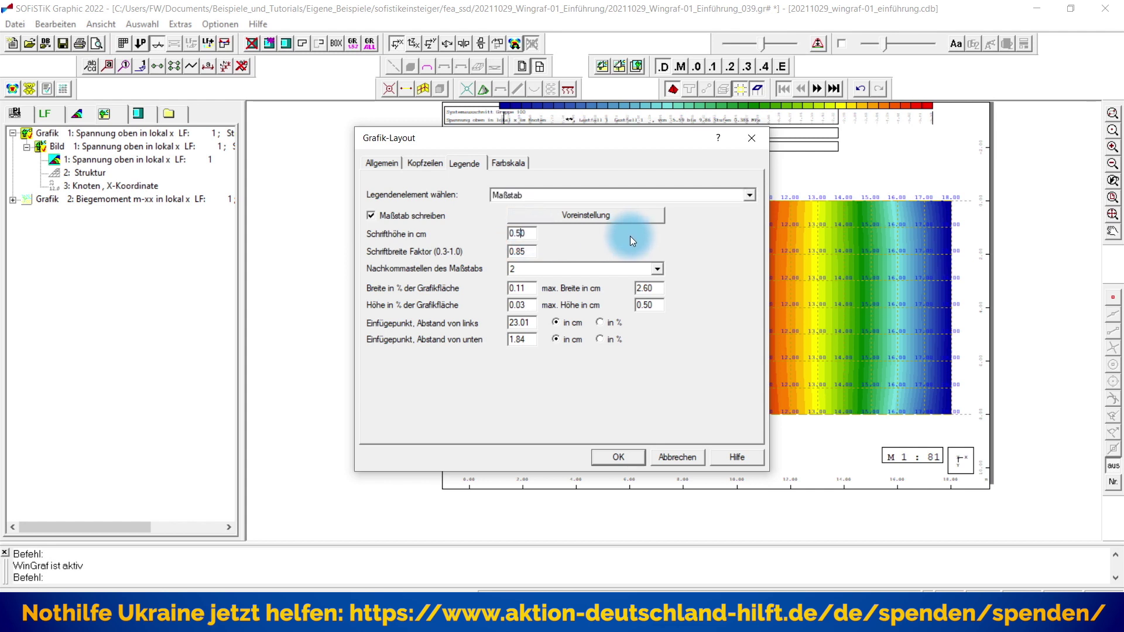
pyautogui.press('BackSpace')
pyautogui.write('2')
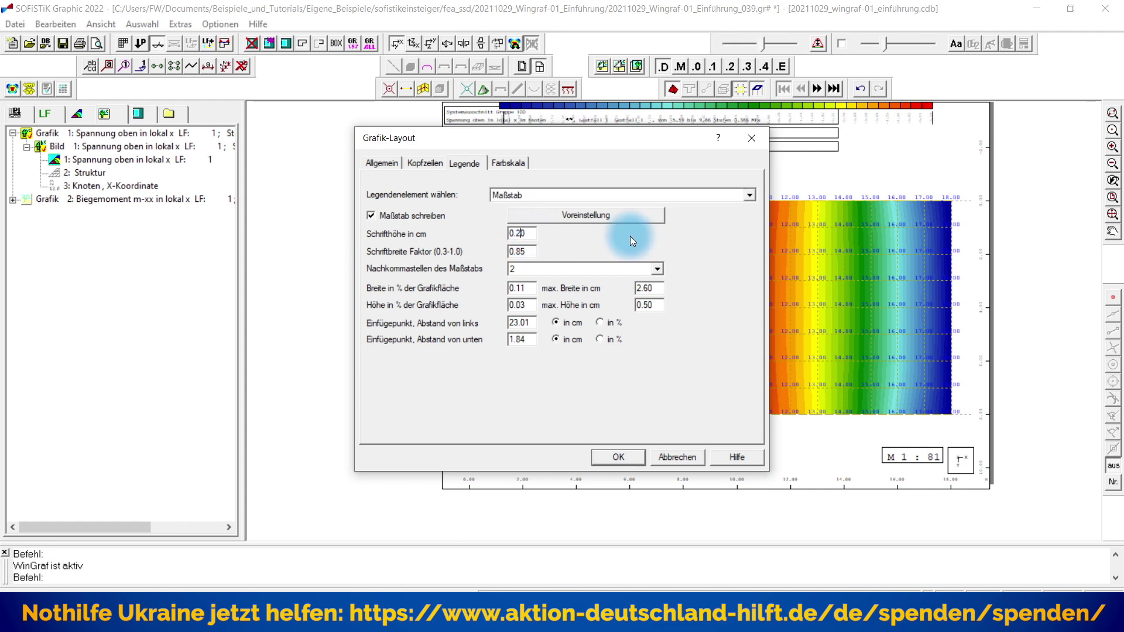
pyautogui.click(605, 456)
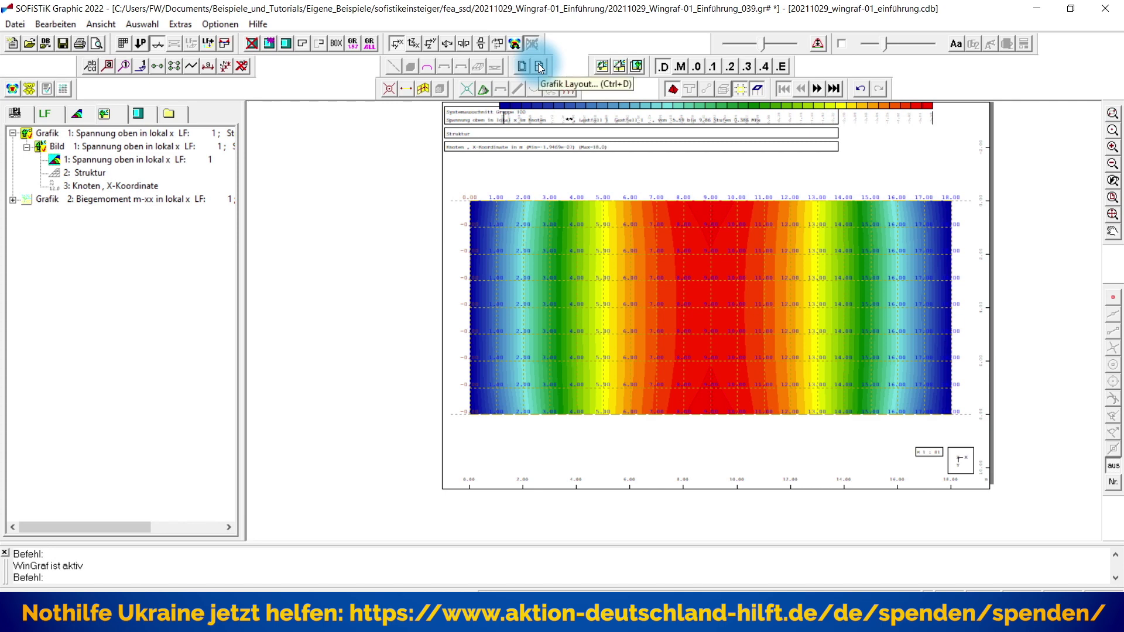
# Set the 'Bildunterschrift des Layers' offset 'von oben' to 1.20 cm and apply it
pyautogui.click(539, 66)
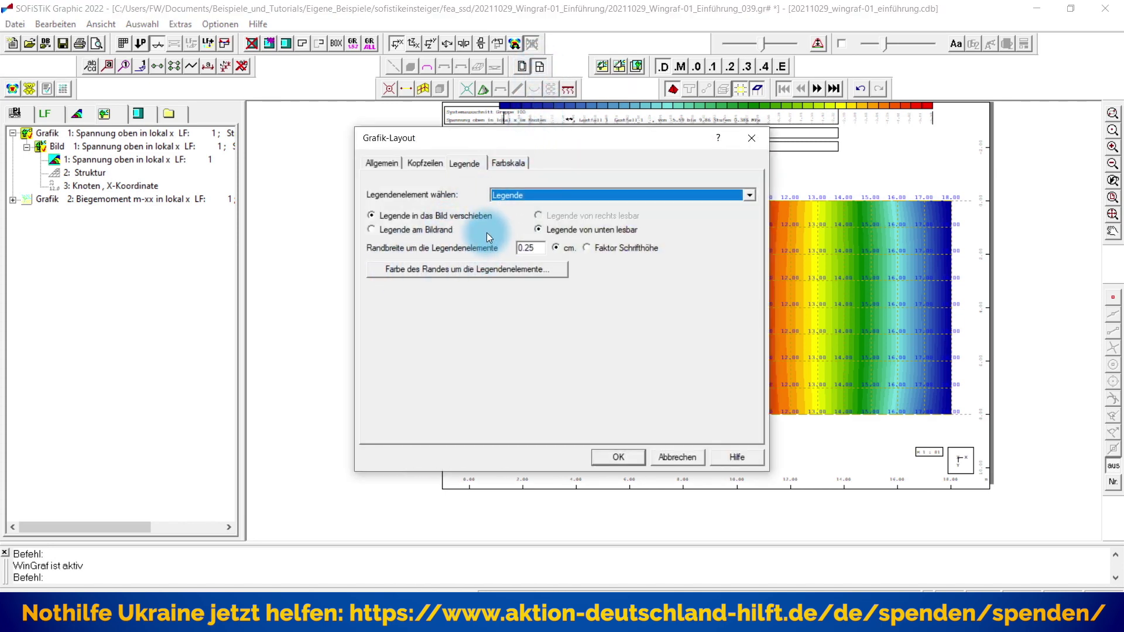
pyautogui.click(543, 193)
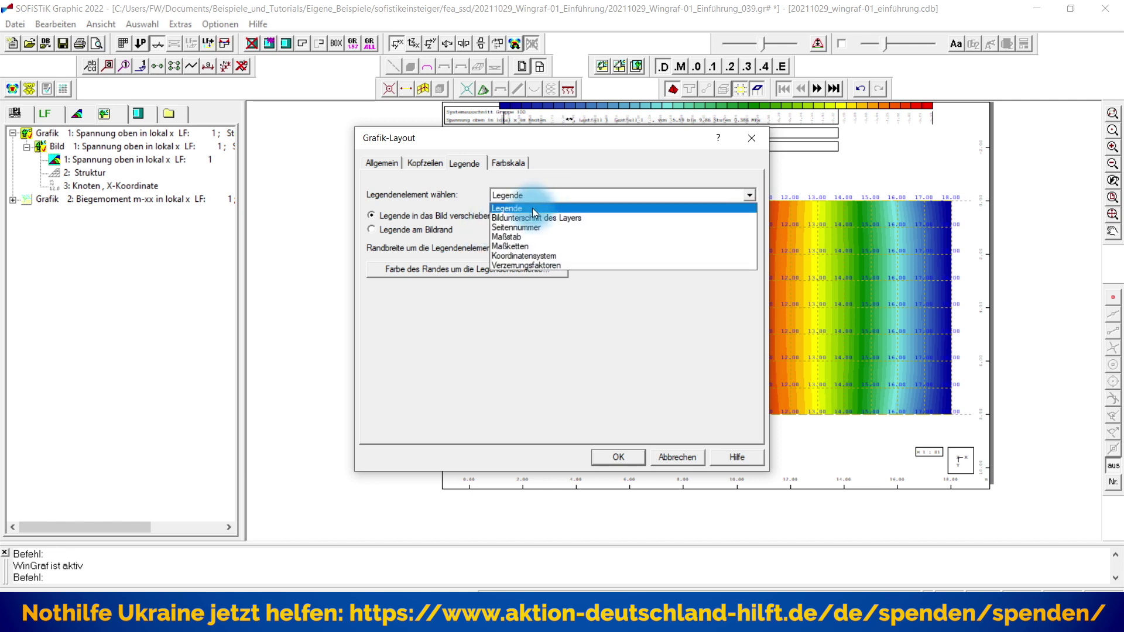
pyautogui.click(526, 216)
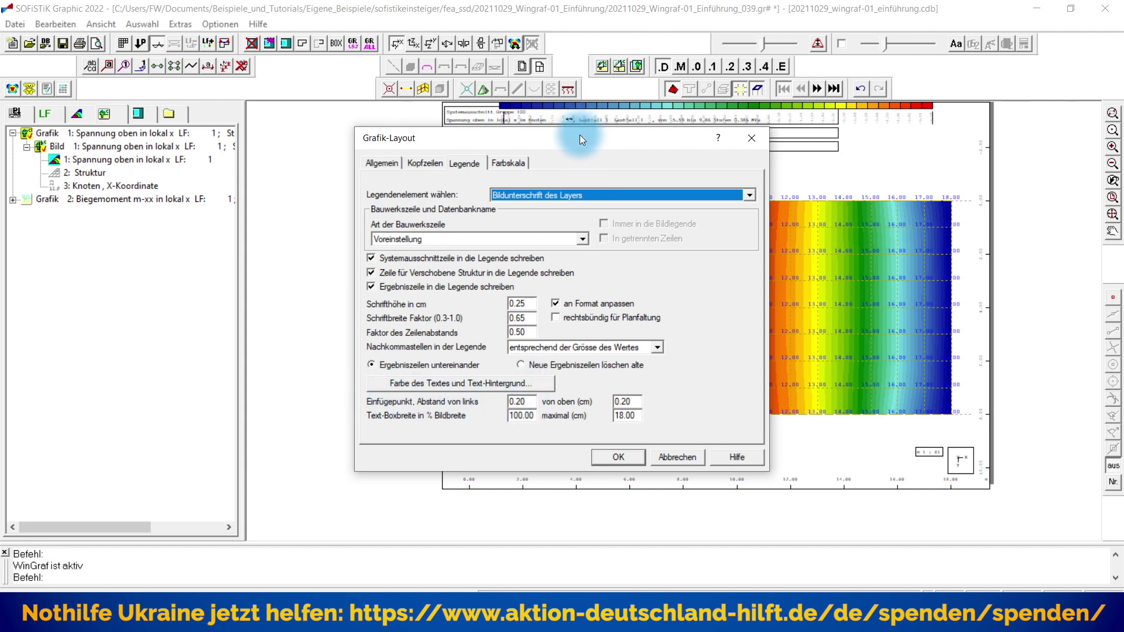
pyautogui.moveTo(579, 139)
pyautogui.mouseDown()
pyautogui.moveTo(728, 159)
pyautogui.moveTo(750, 180)
pyautogui.mouseUp()
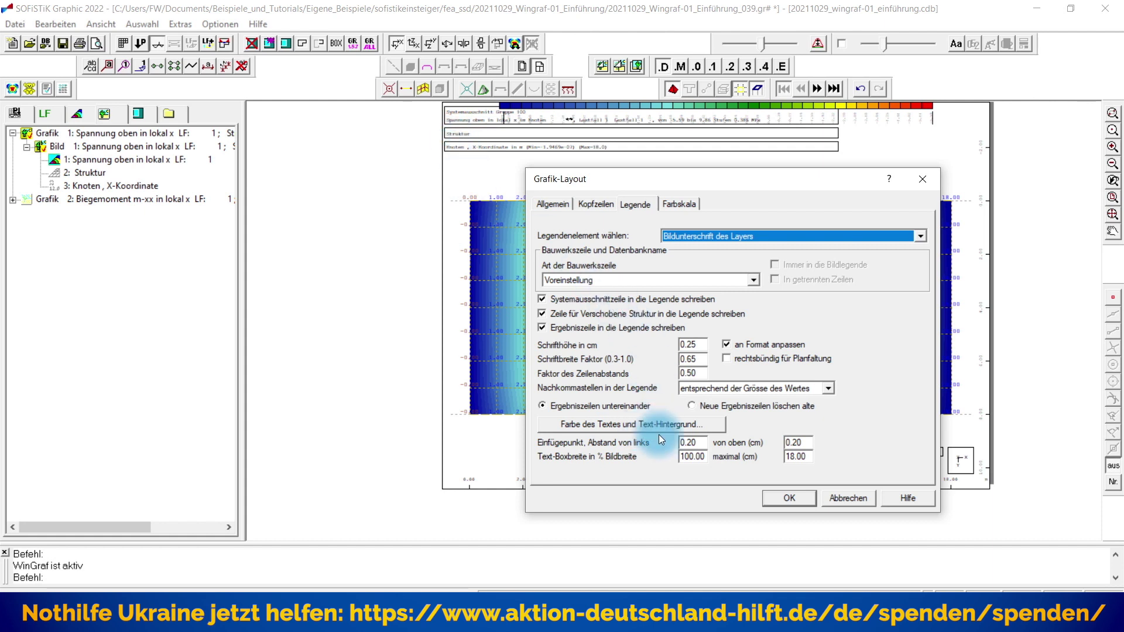
pyautogui.click(792, 442)
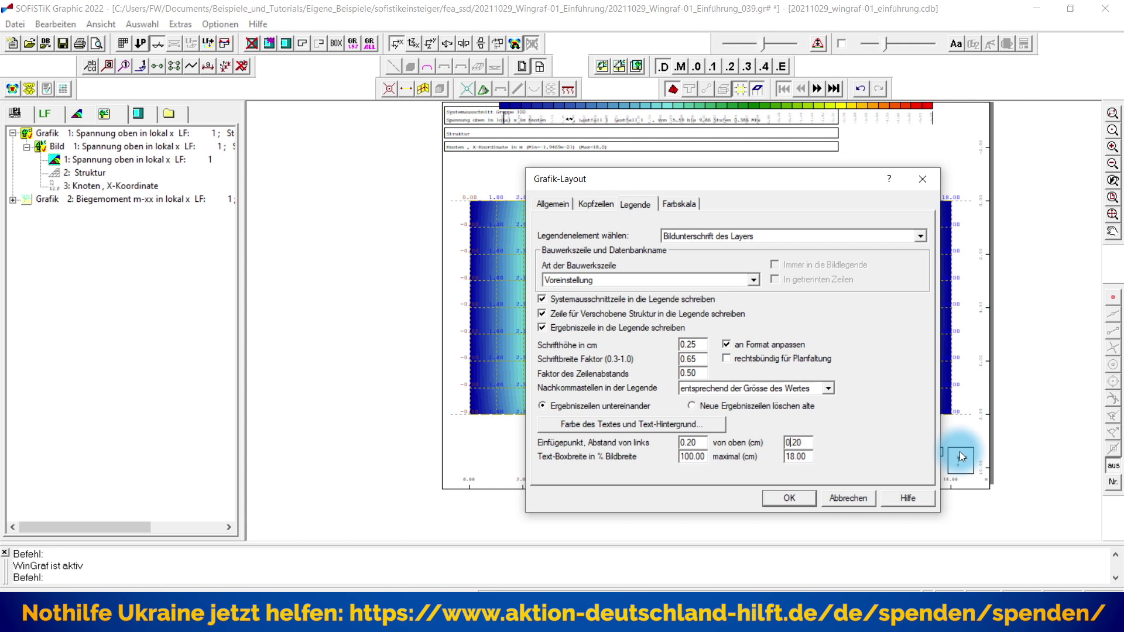
pyautogui.press('BackSpace')
pyautogui.write('1')
pyautogui.click(780, 496)
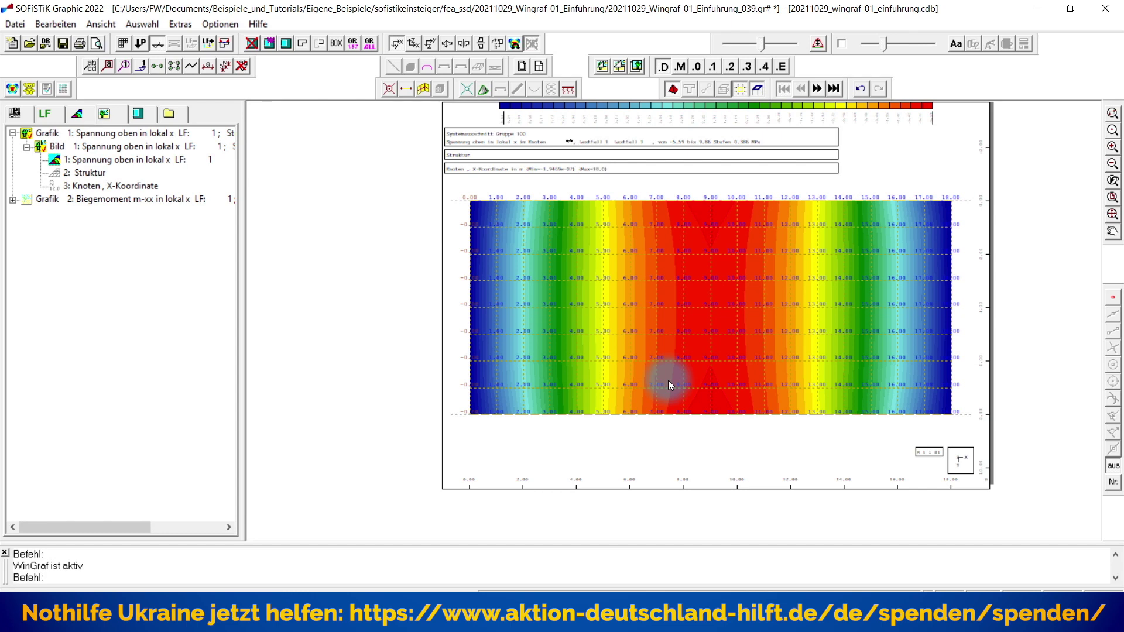
# Display the 'Verzerrungsfaktoren' legend element settings in Grafik-Layout
pyautogui.click(539, 67)
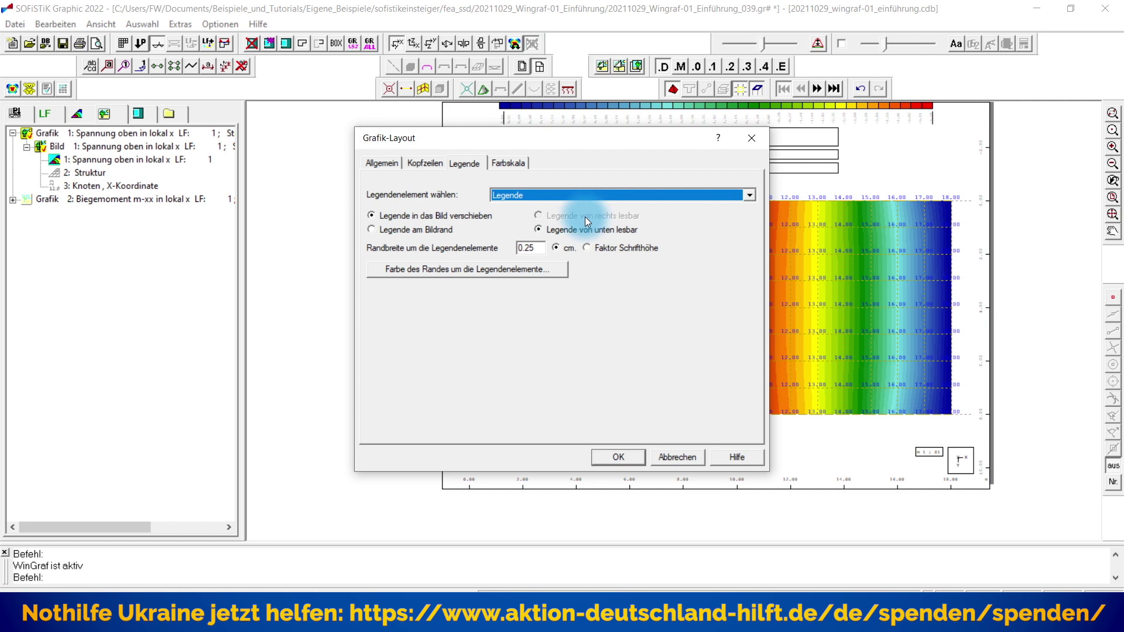
pyautogui.click(557, 195)
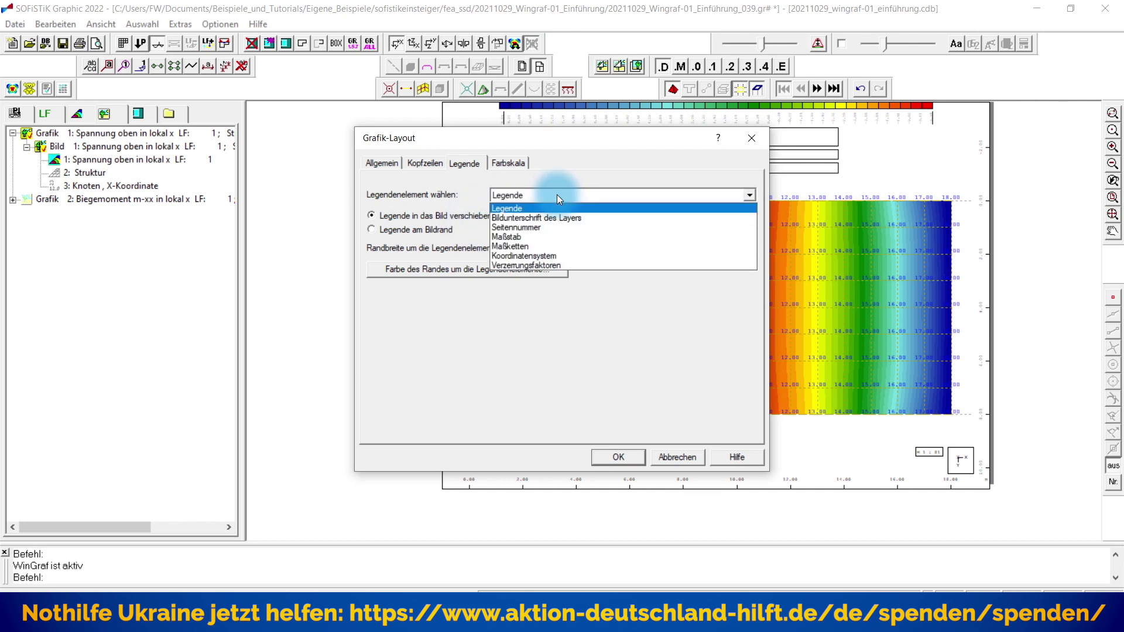
pyautogui.click(532, 265)
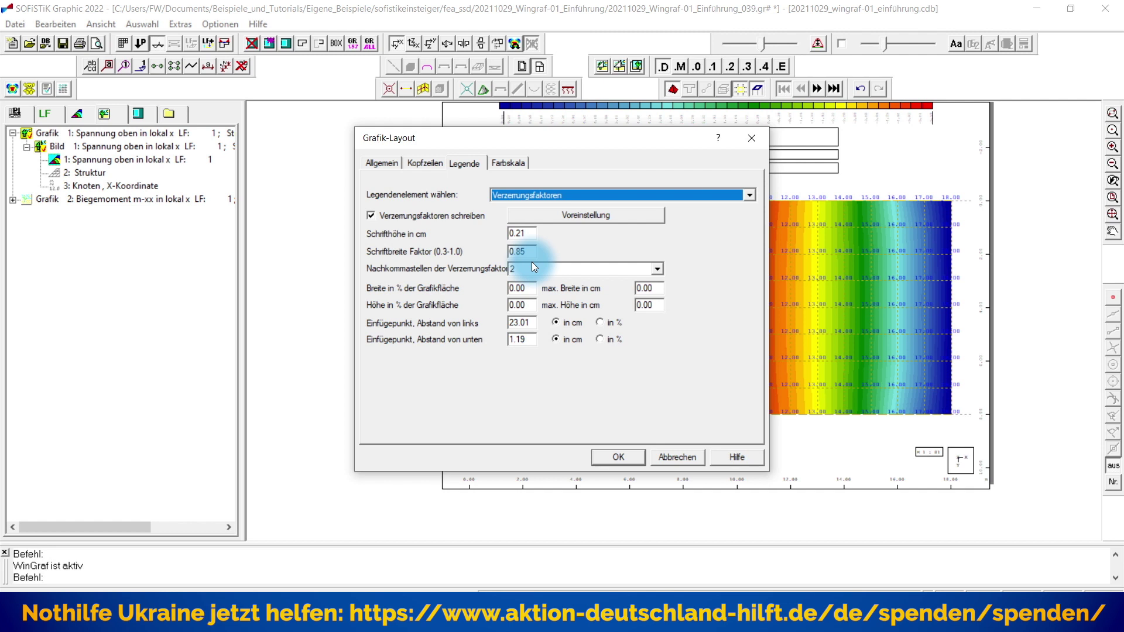
pyautogui.click(506, 196)
# Set the main 'Legende' element to 'Legende am Bildrand' and apply it
pyautogui.click(506, 209)
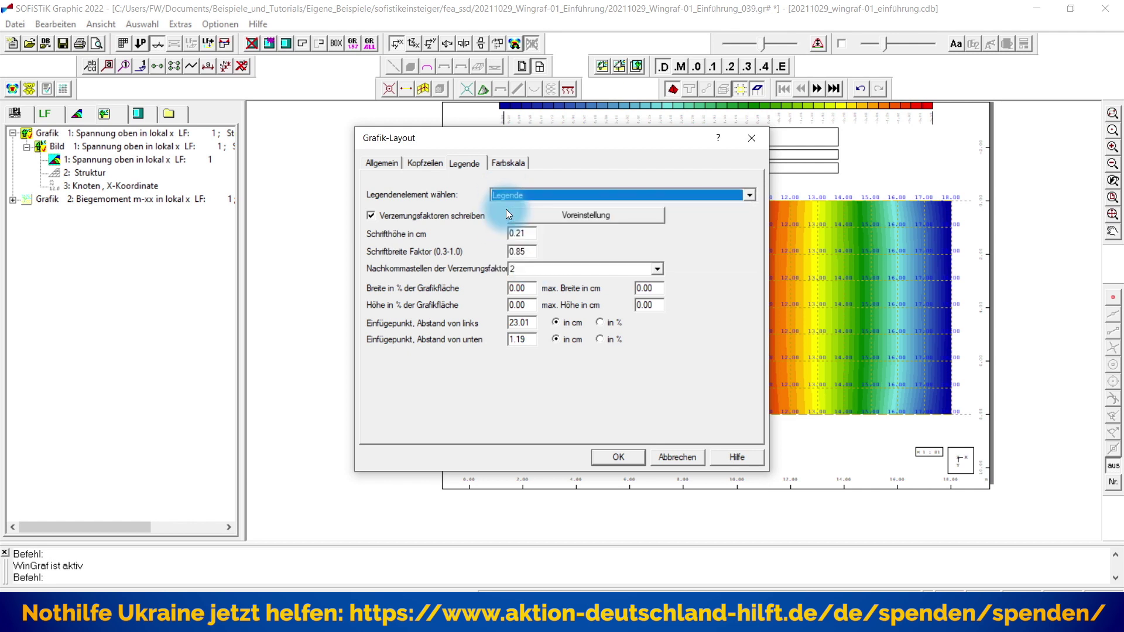
pyautogui.click(374, 229)
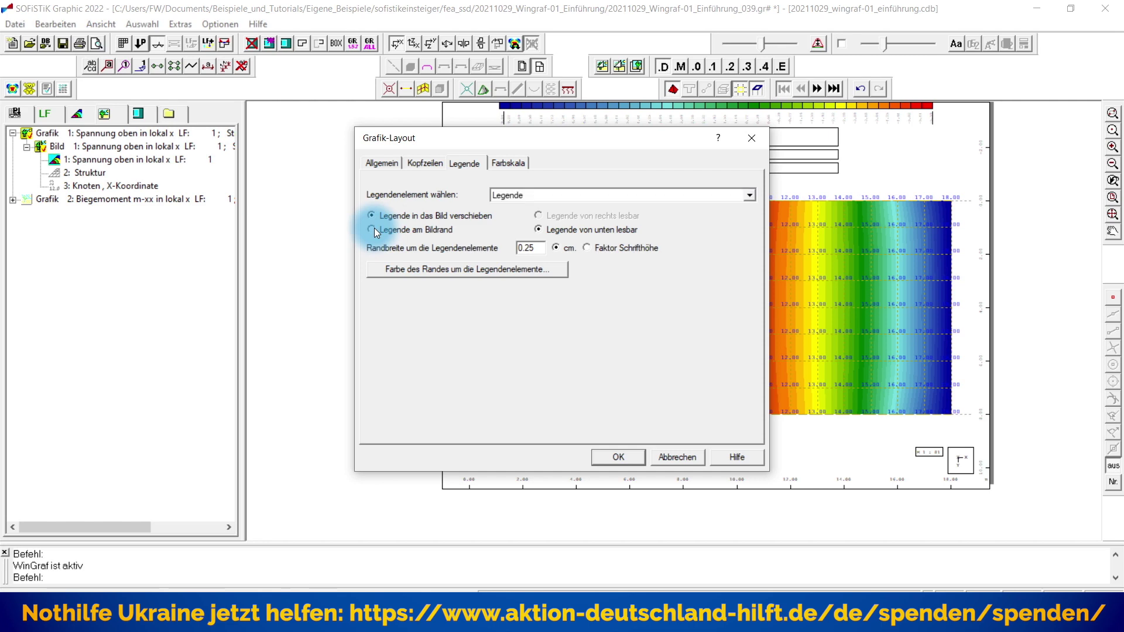
pyautogui.click(620, 457)
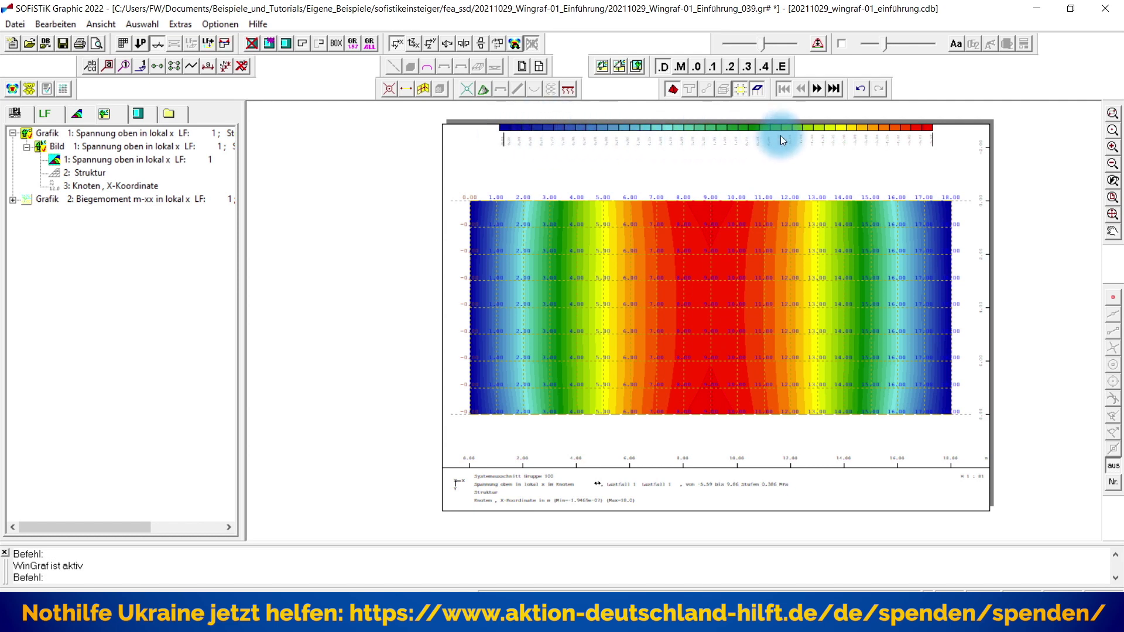
pyautogui.click(539, 66)
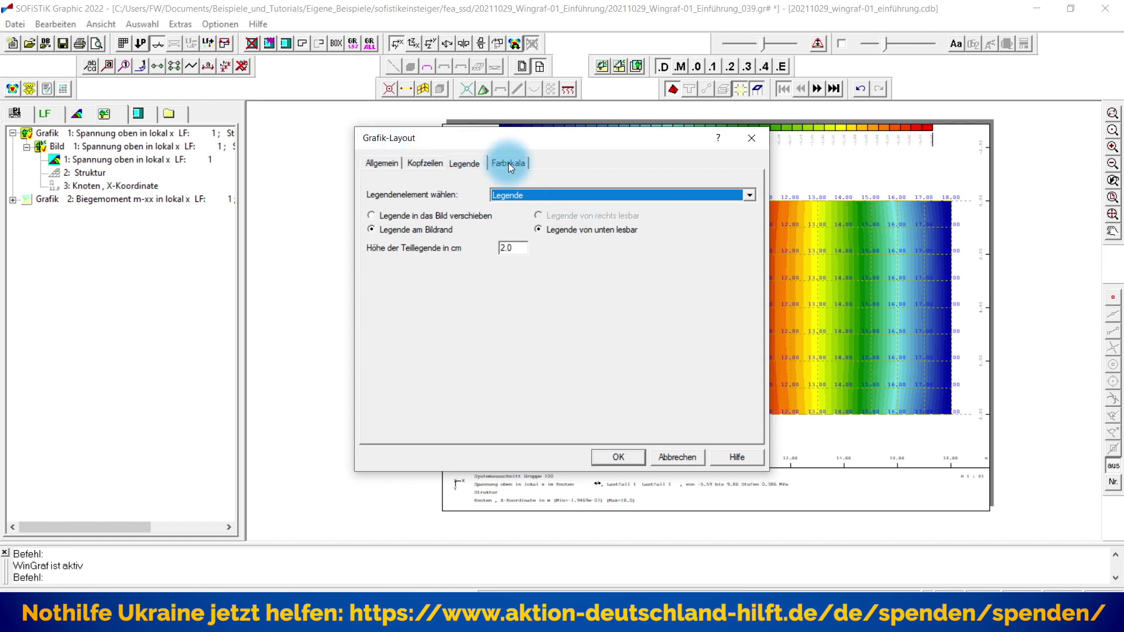
# Set the Farbskala 'Ort des Einfügens' to 'Am linken Rand' and apply it
pyautogui.click(508, 163)
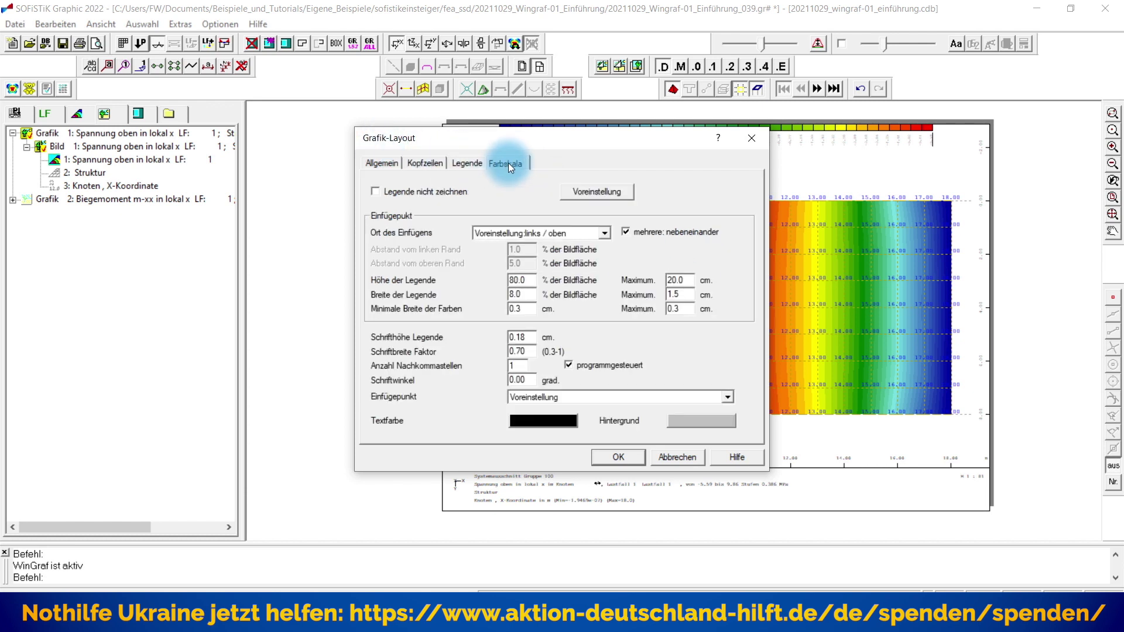
pyautogui.click(603, 234)
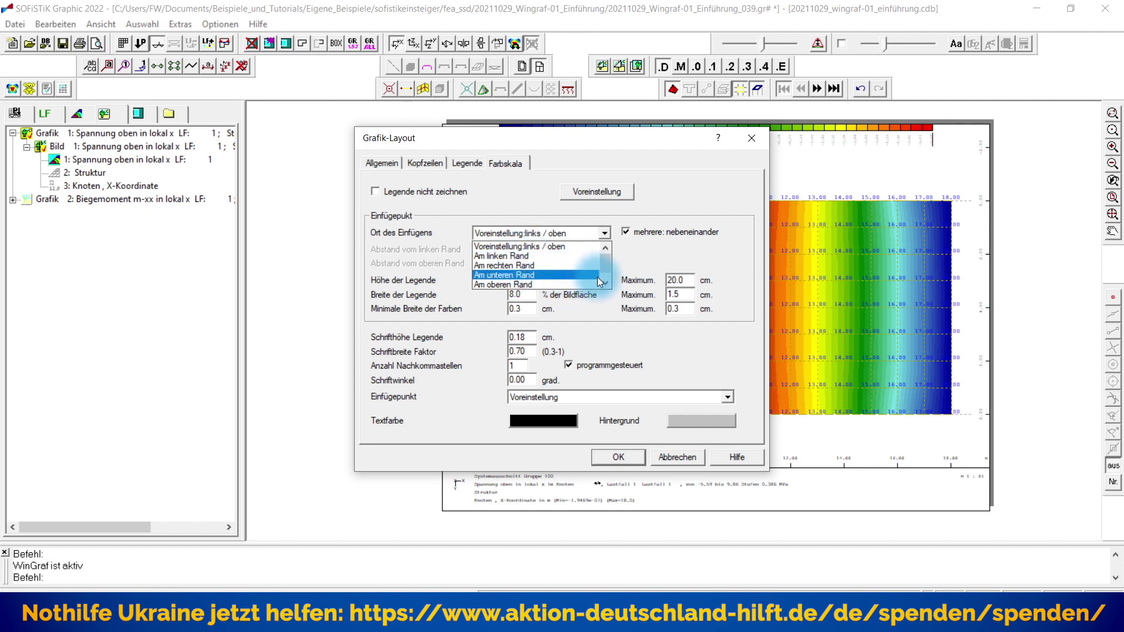
pyautogui.scroll(-1, 604, 280)
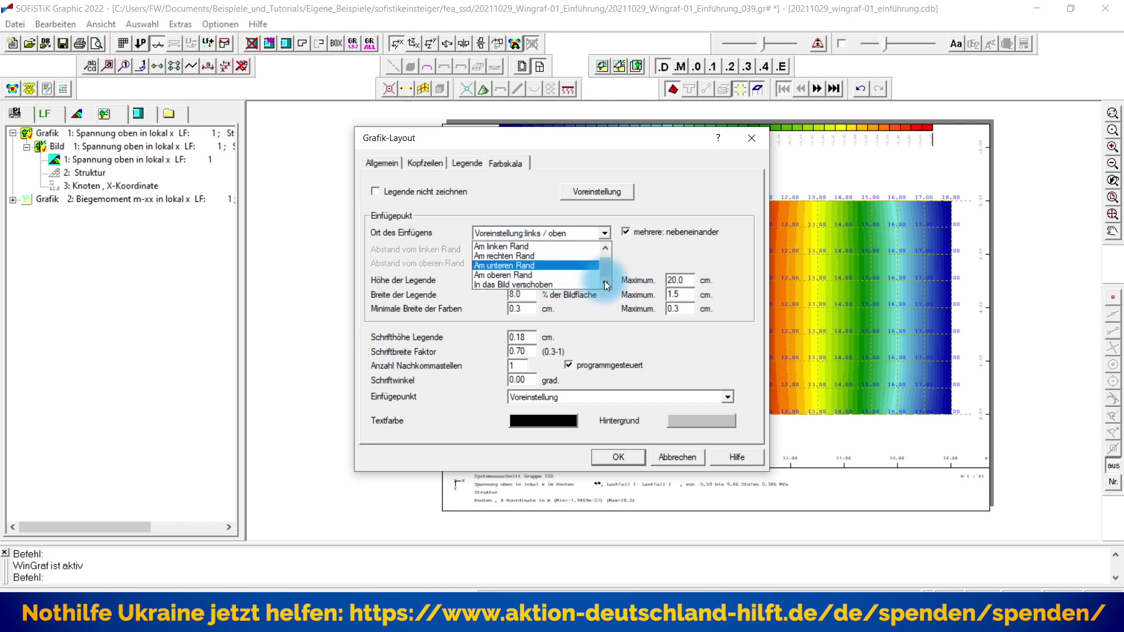
pyautogui.click(529, 250)
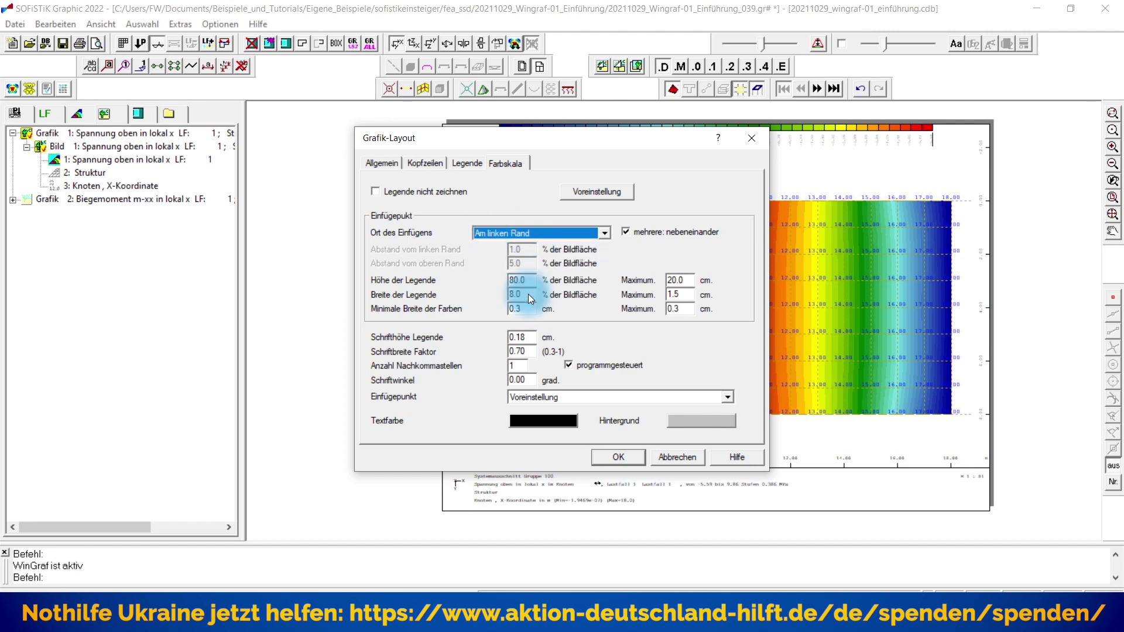
pyautogui.click(612, 455)
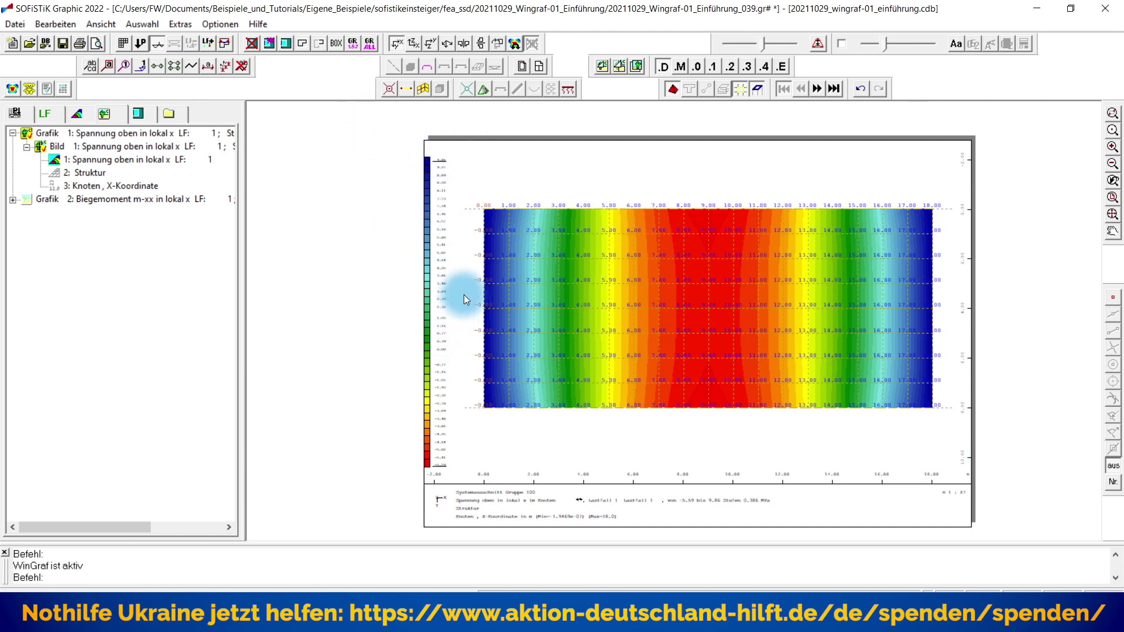
# Set the Farbskala 'Minimale Breite der Farben' and its maximum to 0.5 cm
pyautogui.click(543, 66)
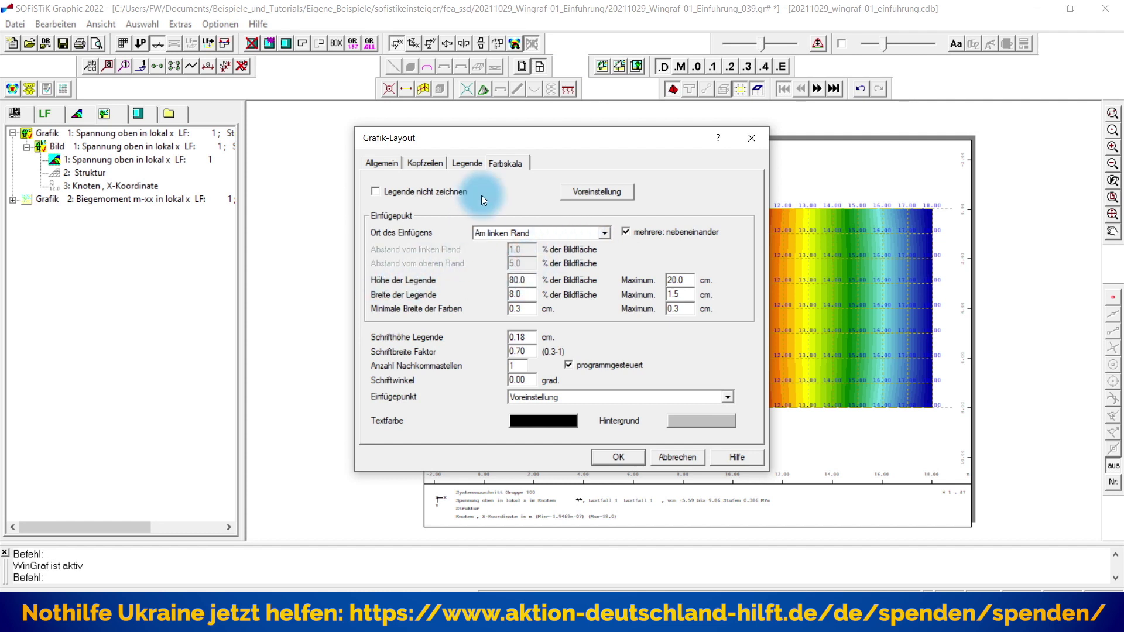
pyautogui.moveTo(486, 138); pyautogui.dragTo(714, 121)
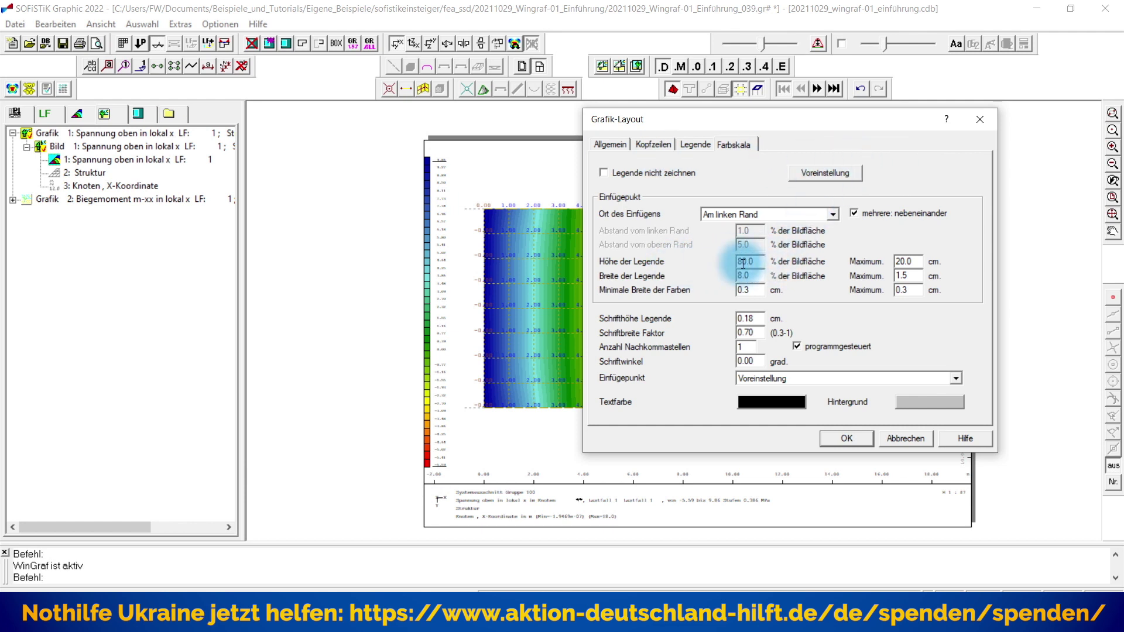
pyautogui.click(915, 260)
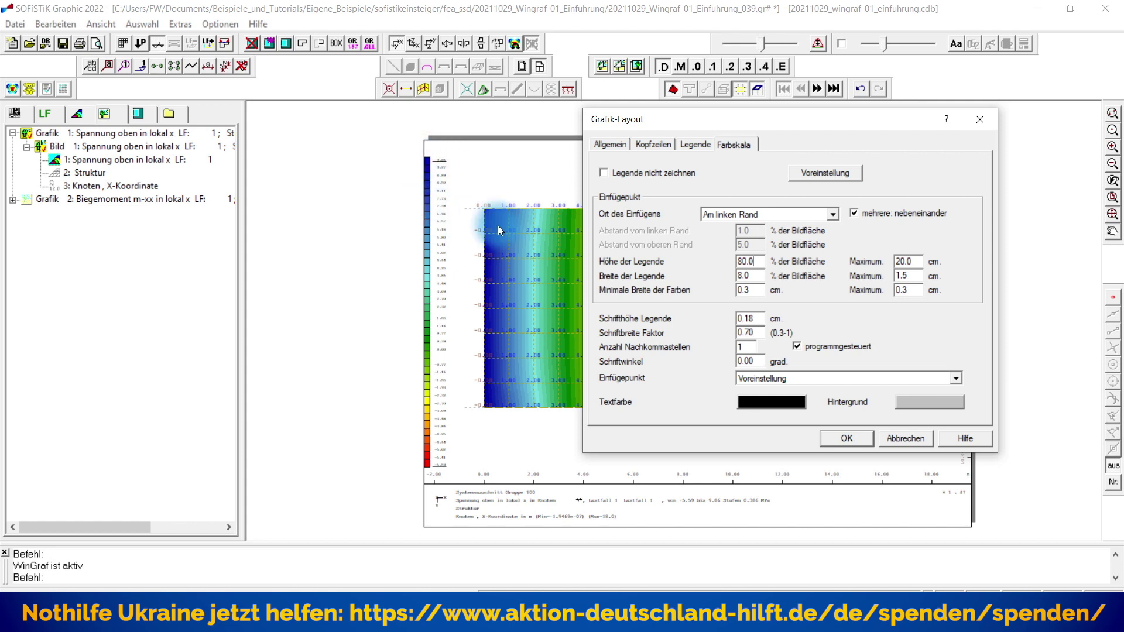
pyautogui.click(747, 291)
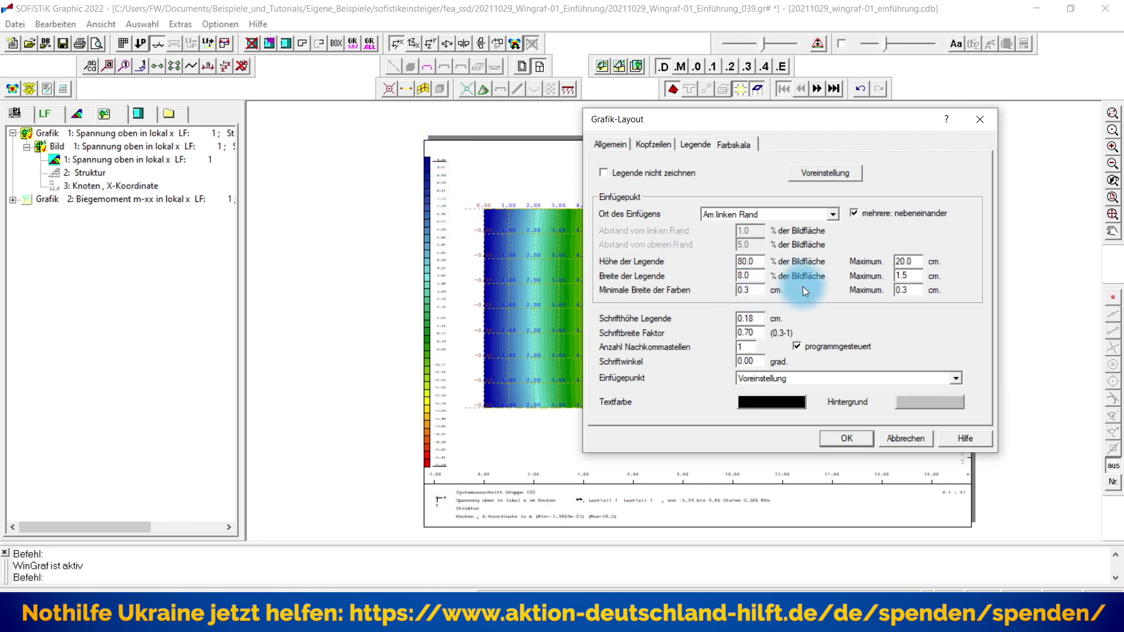
pyautogui.press('Tab')
pyautogui.write('0.5')
pyautogui.click(847, 439)
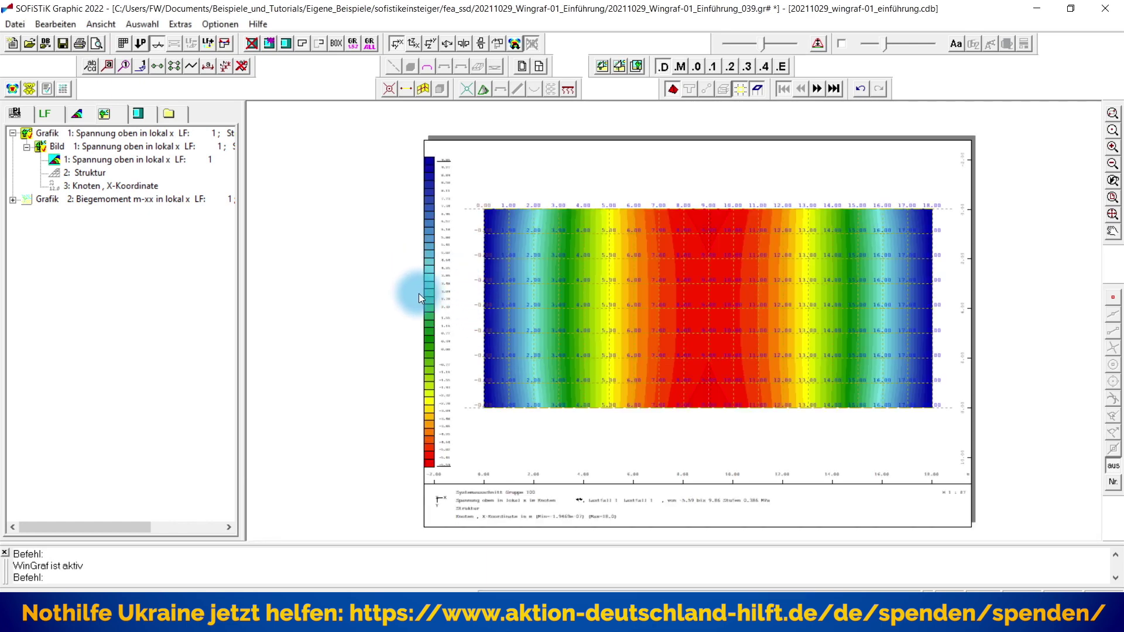
pyautogui.click(539, 66)
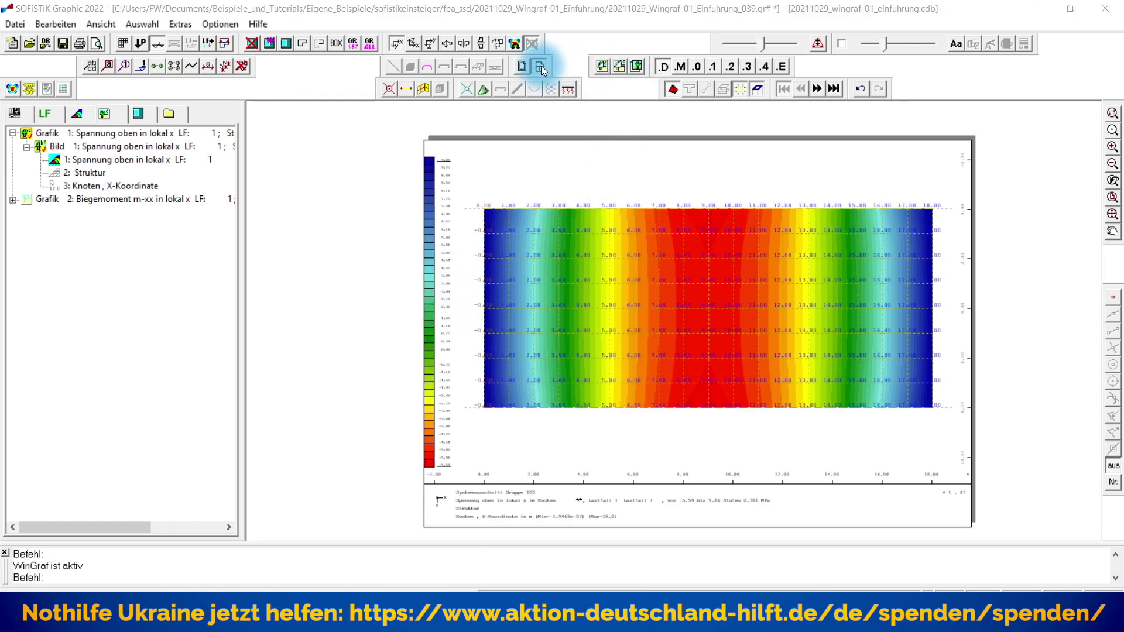
# Set the Farbskala 'Breite der Legende' to 15.0% with a 3.0 cm maximum
pyautogui.click(623, 194)
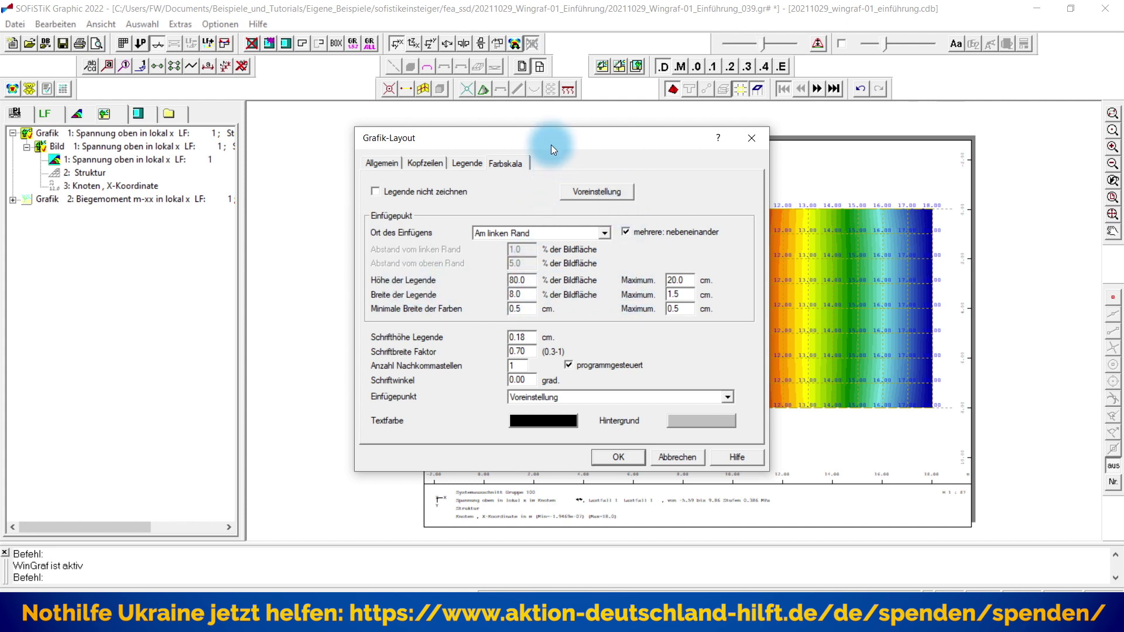
pyautogui.moveTo(552, 148); pyautogui.dragTo(712, 97)
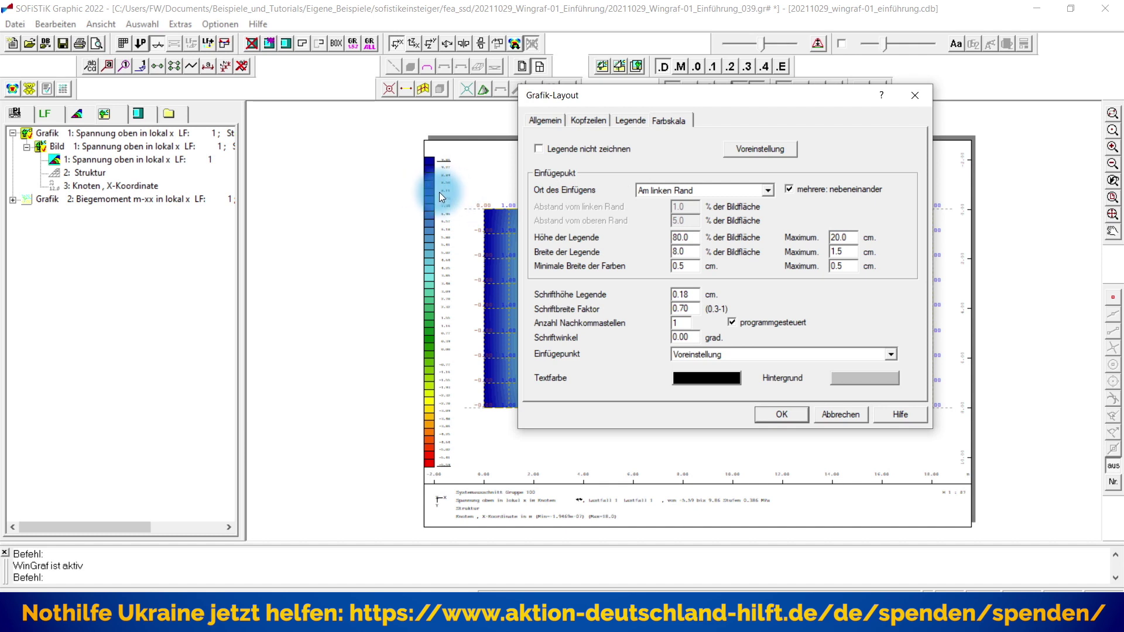
pyautogui.click(679, 251)
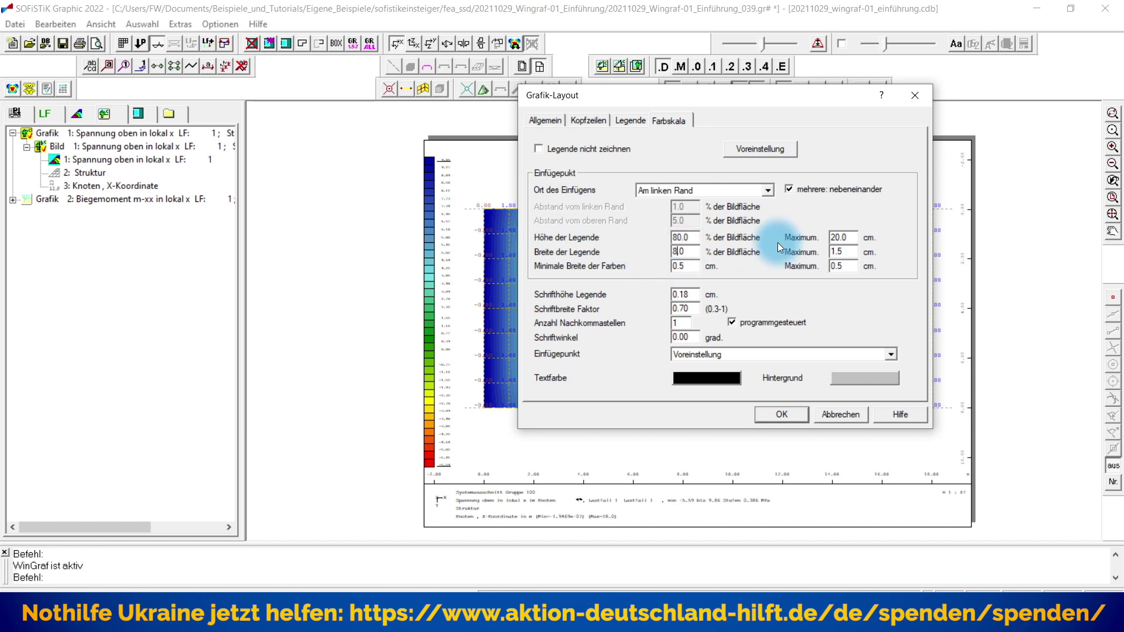
pyautogui.press('BackSpace')
pyautogui.write('15')
pyautogui.press('Tab')
pyautogui.write('3.0')
pyautogui.press('Tab')
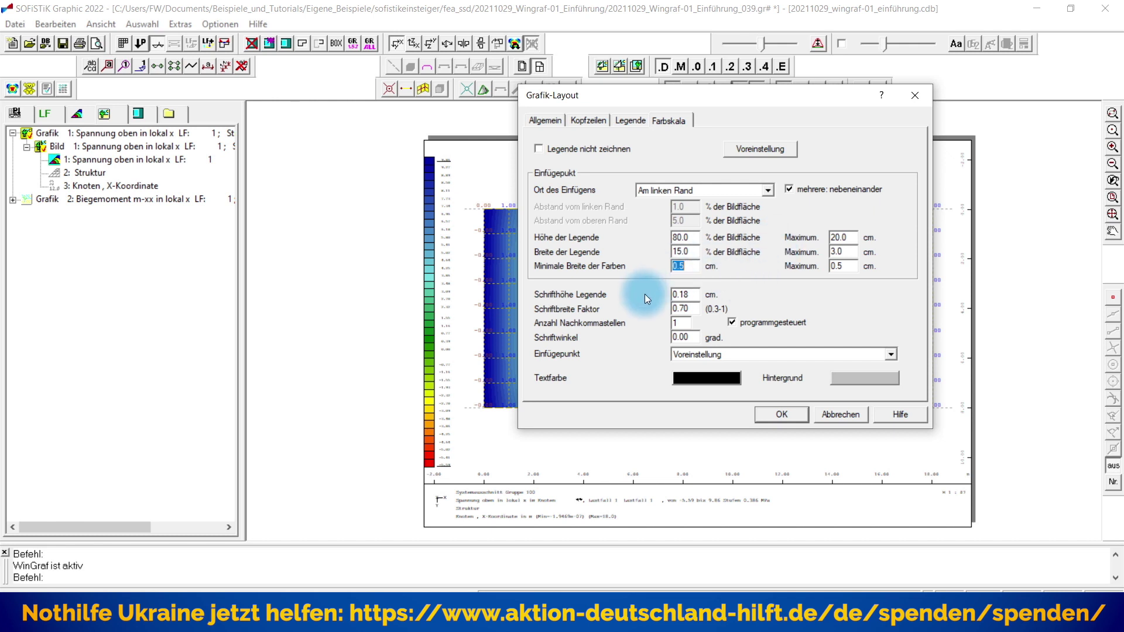
pyautogui.click(691, 296)
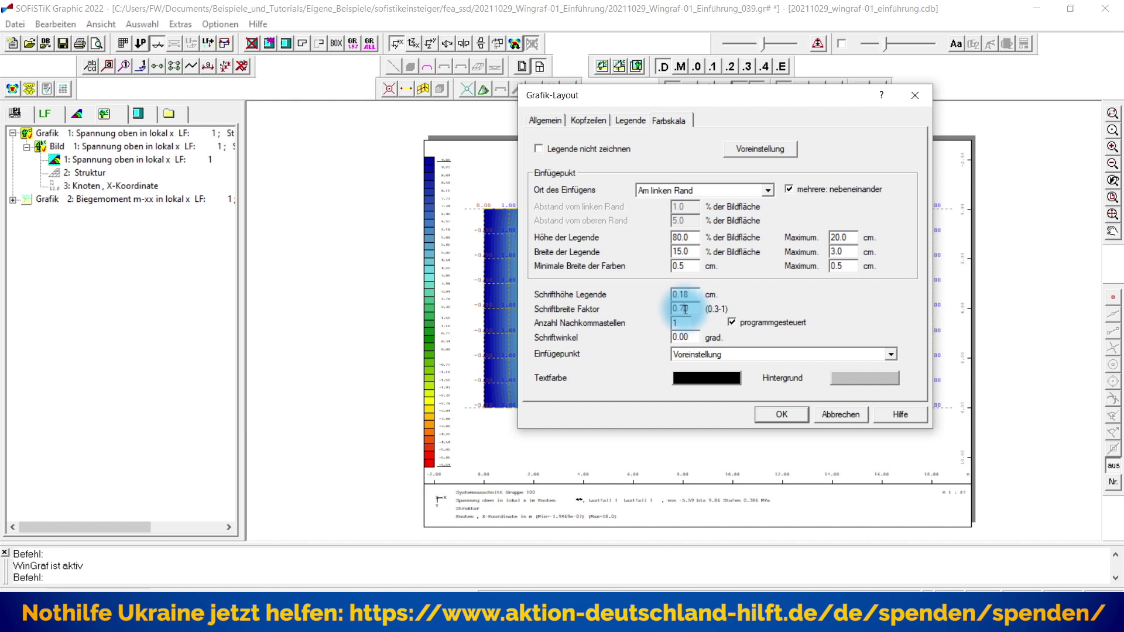
pyautogui.click(686, 309)
pyautogui.click(781, 414)
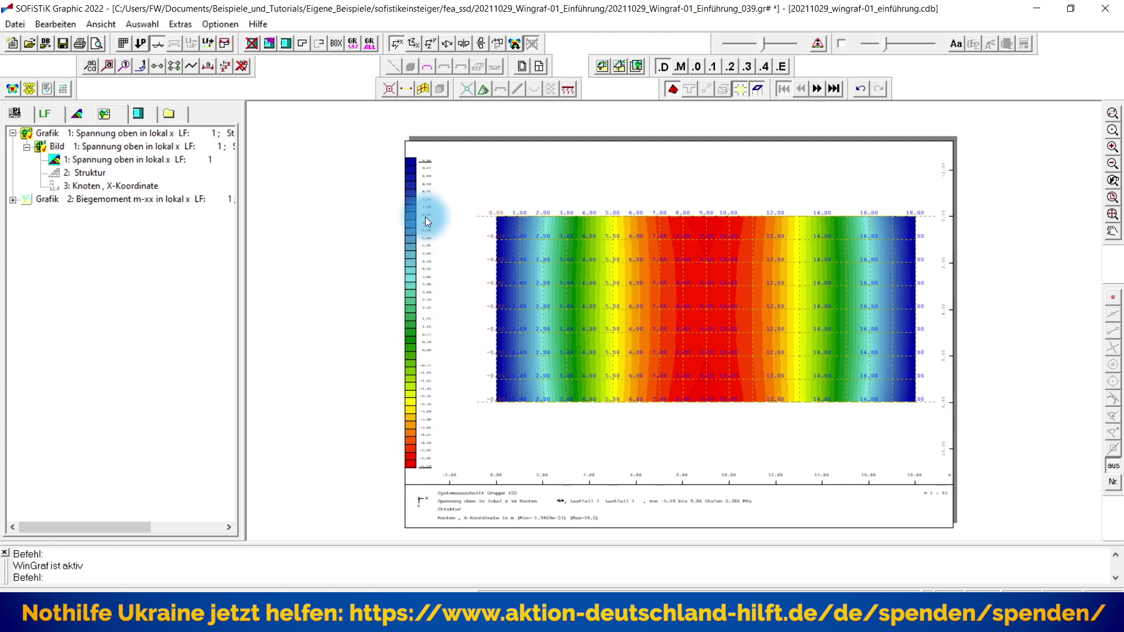
pyautogui.click(538, 66)
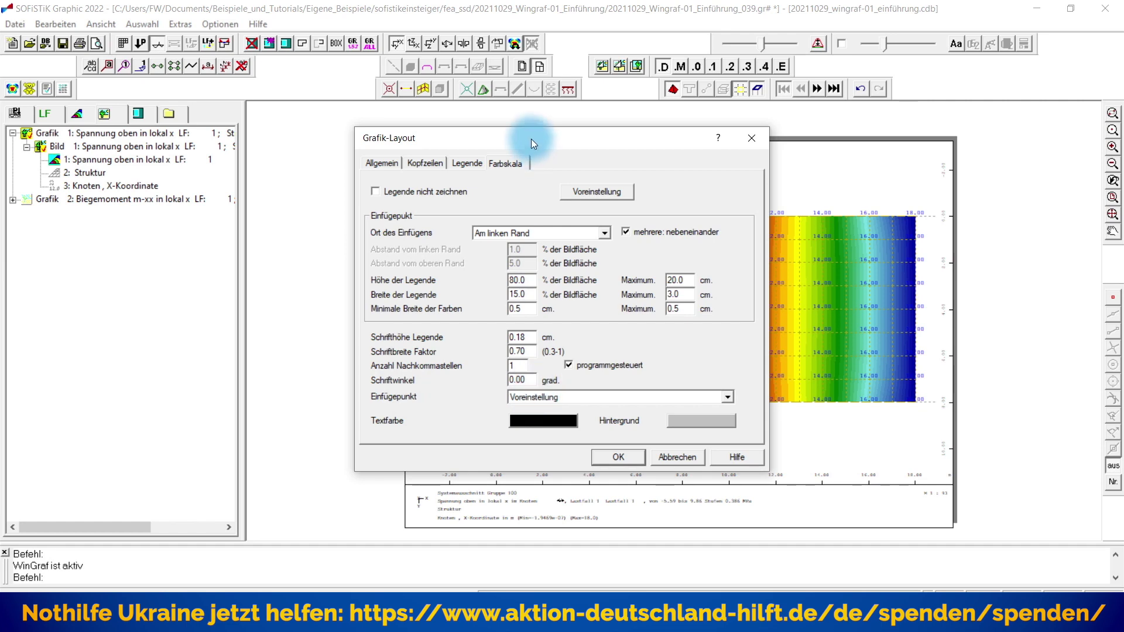
# Set the colour scale label Einfügepunkt to 'innen, an den Farben' and apply it
pyautogui.moveTo(531, 139); pyautogui.dragTo(772, 94)
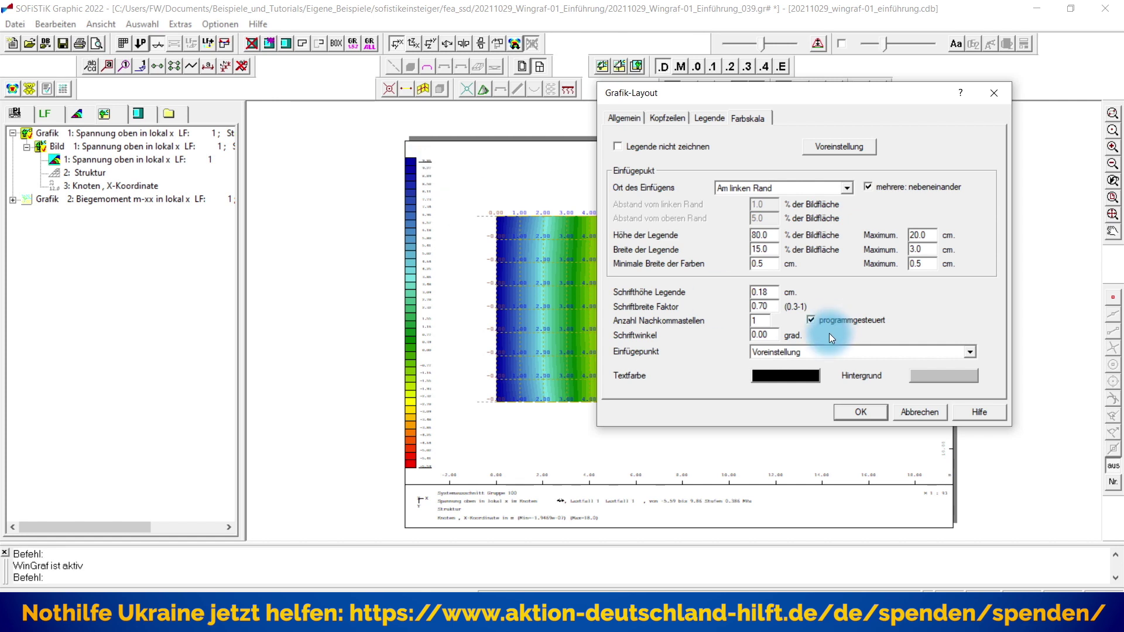
pyautogui.click(821, 353)
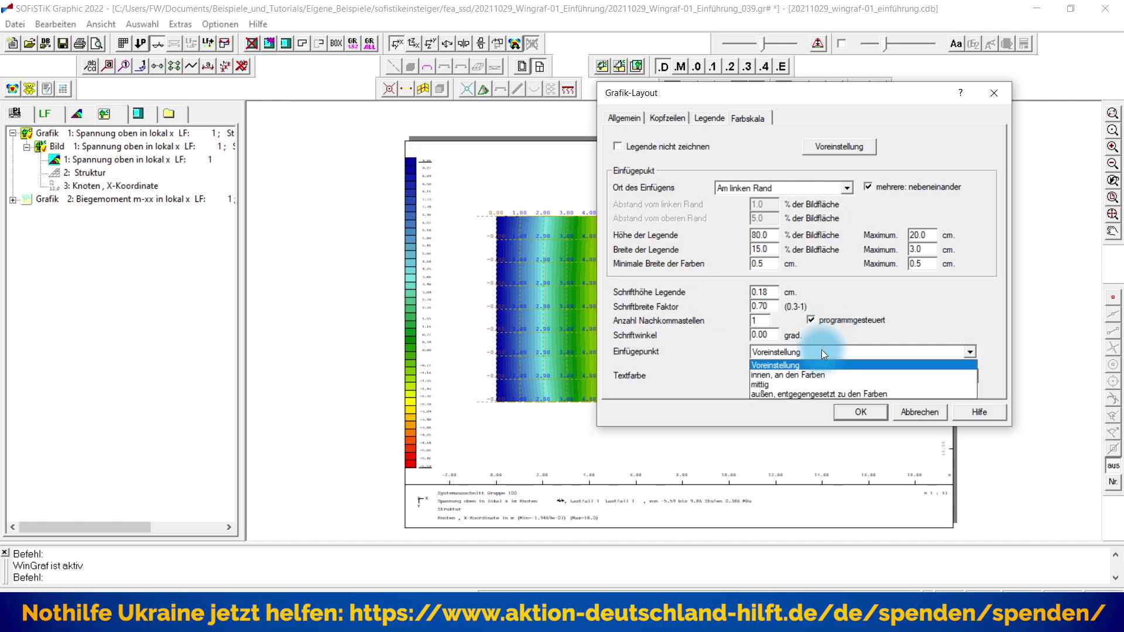
pyautogui.click(793, 375)
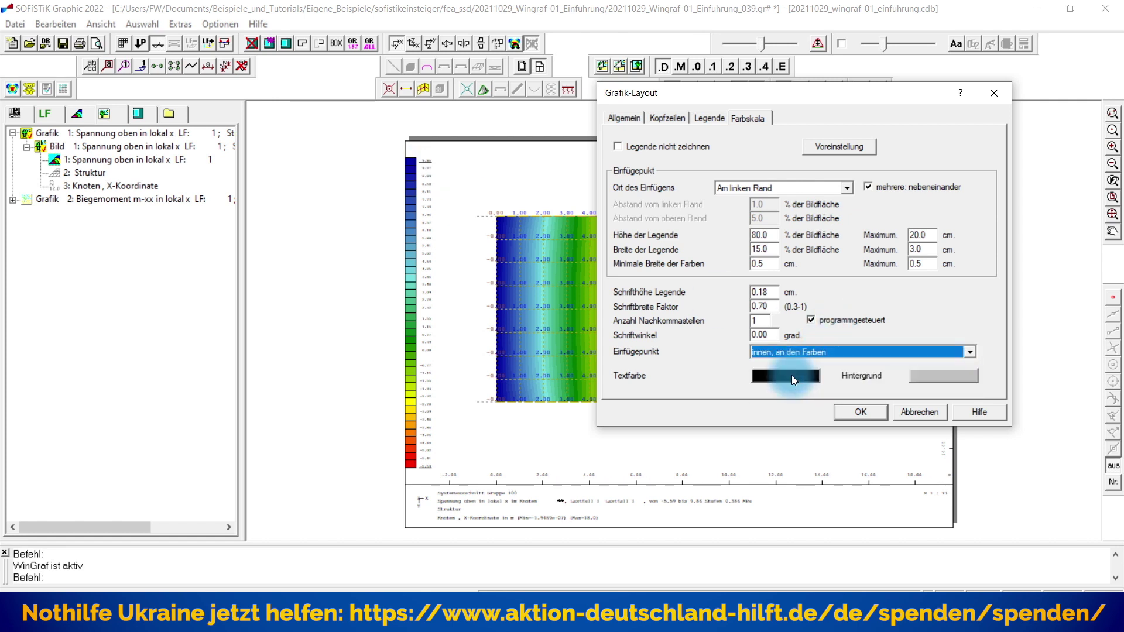
pyautogui.click(871, 410)
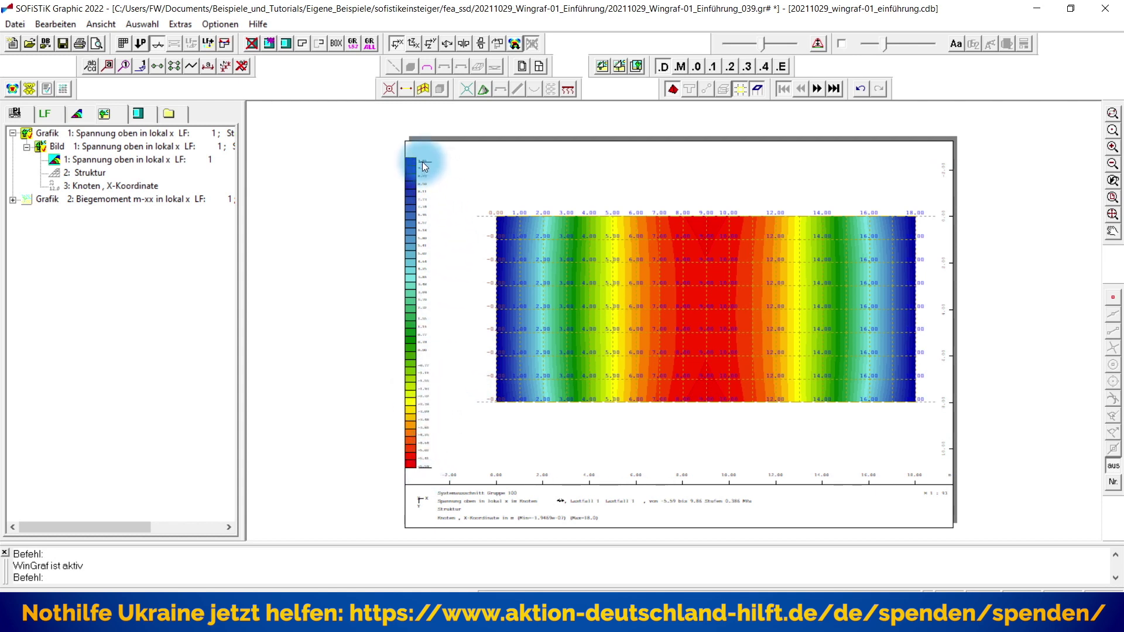
pyautogui.click(539, 68)
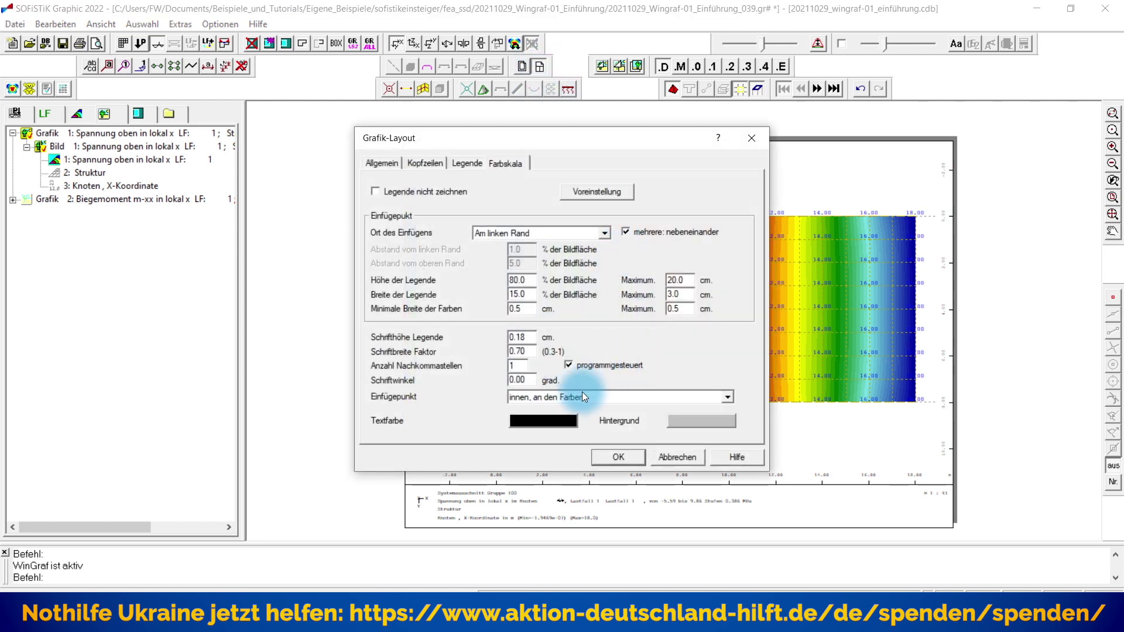
# Try the 'außen, entgegengesetzt zu den Farben' label insertion point and apply it
pyautogui.click(577, 396)
pyautogui.click(545, 434)
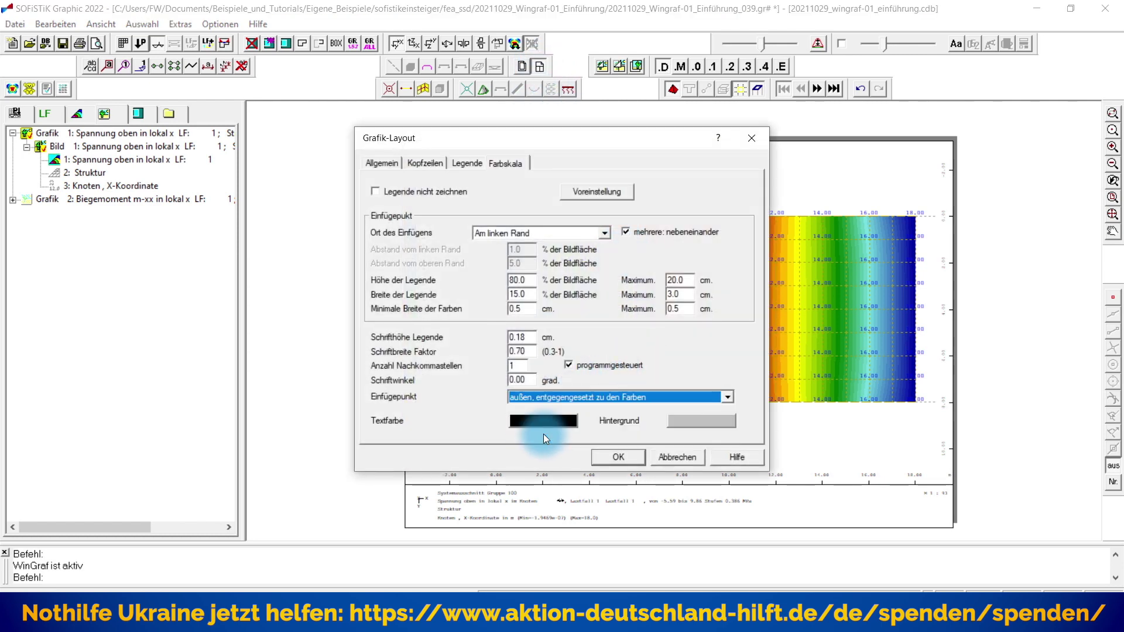
pyautogui.click(614, 457)
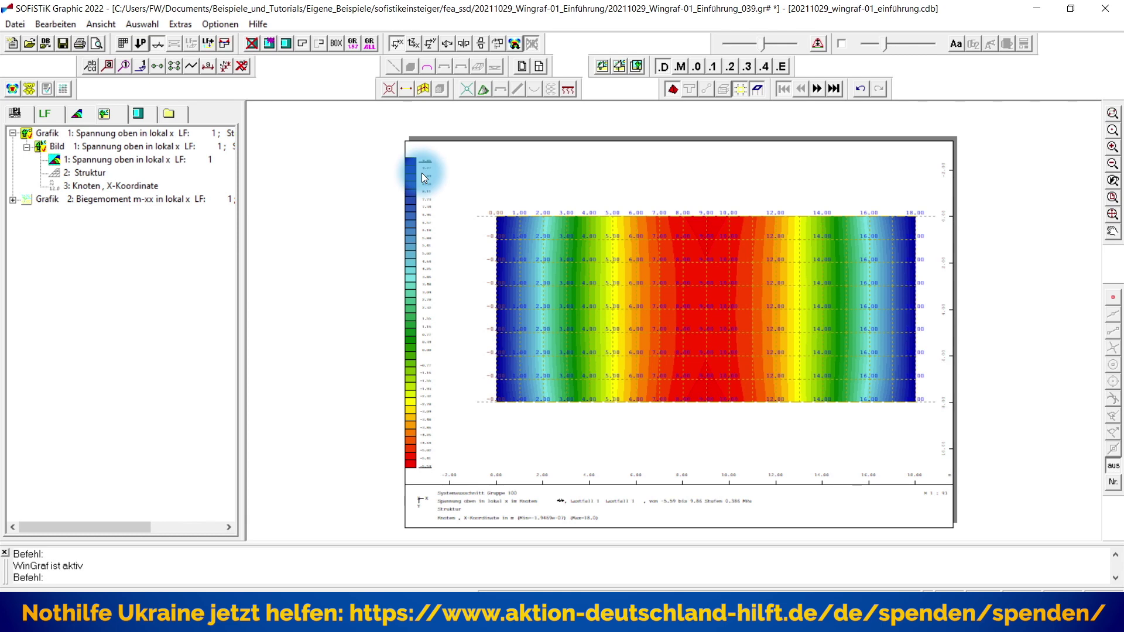
# Change the colour scale label insertion point to 'mittig' and apply it
pyautogui.click(539, 67)
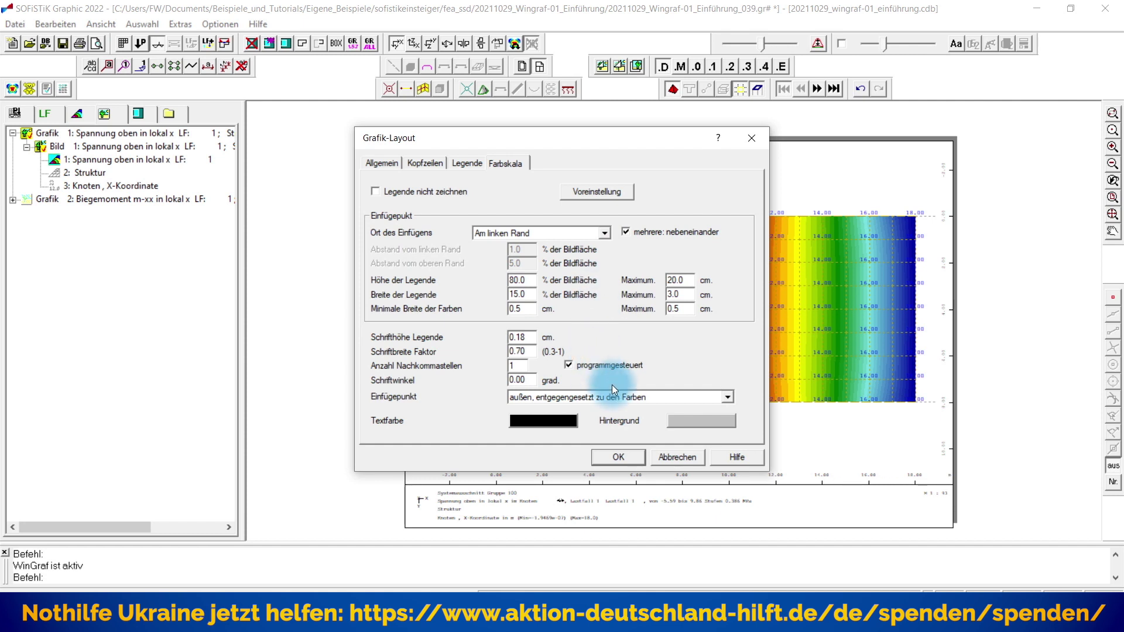
pyautogui.click(560, 396)
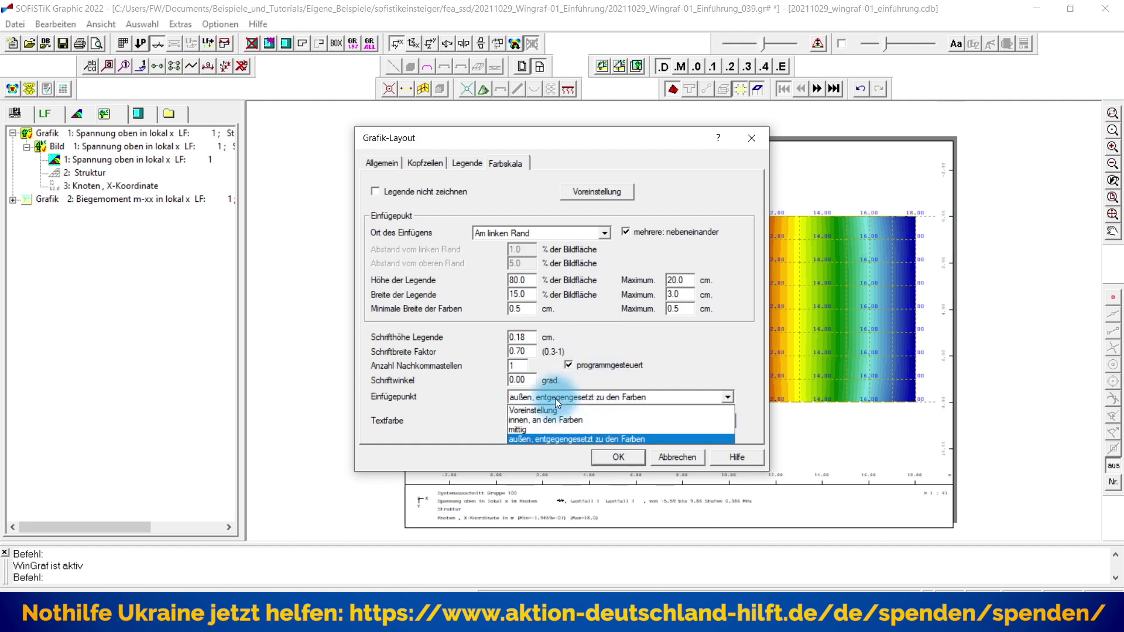
pyautogui.click(519, 429)
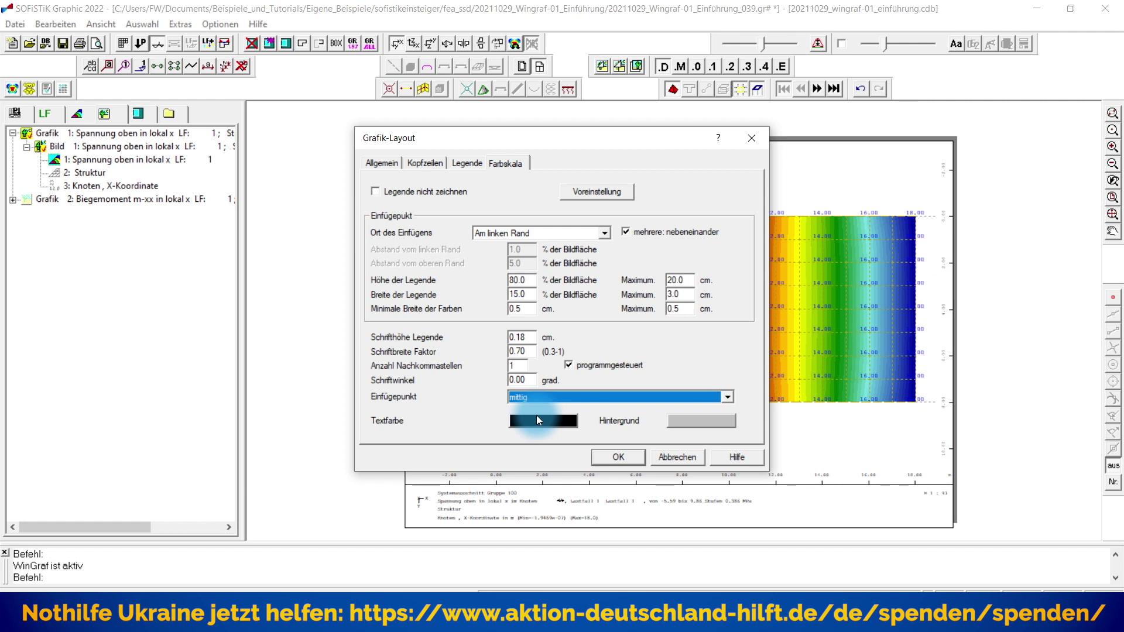
pyautogui.moveTo(546, 142); pyautogui.dragTo(740, 133)
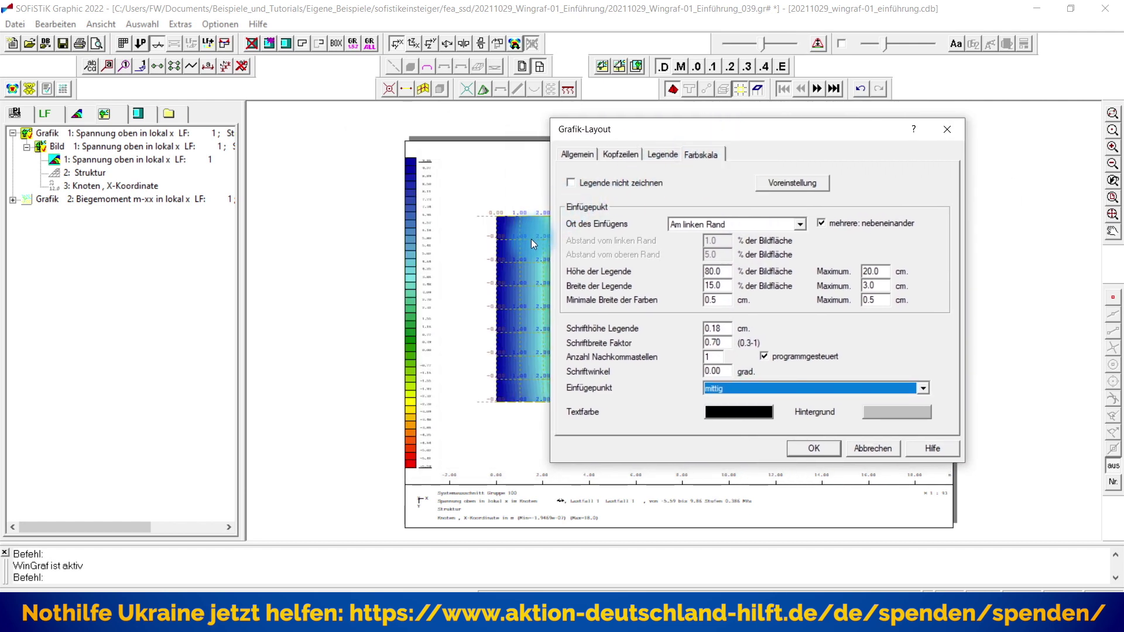
pyautogui.click(428, 143)
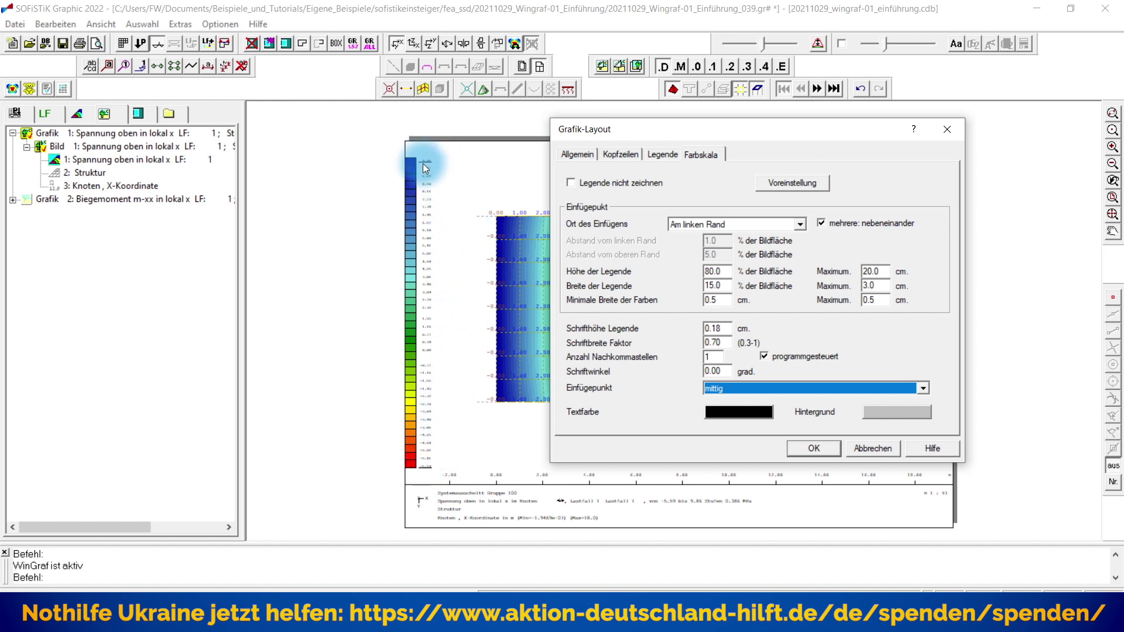
pyautogui.moveTo(423, 168); pyautogui.dragTo(423, 164)
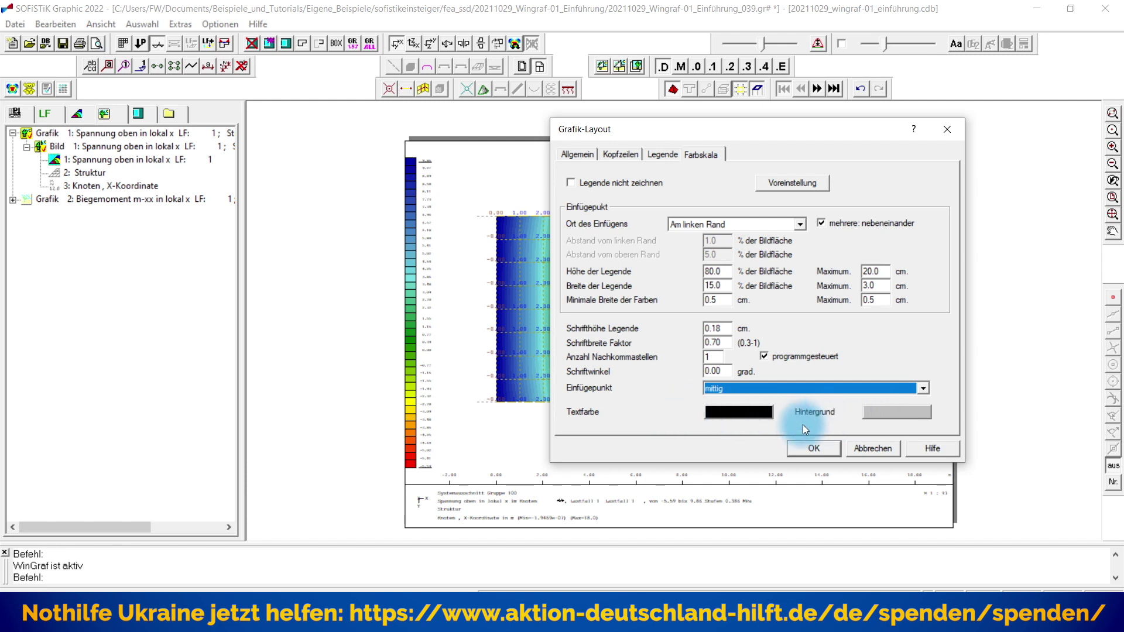
pyautogui.click(817, 449)
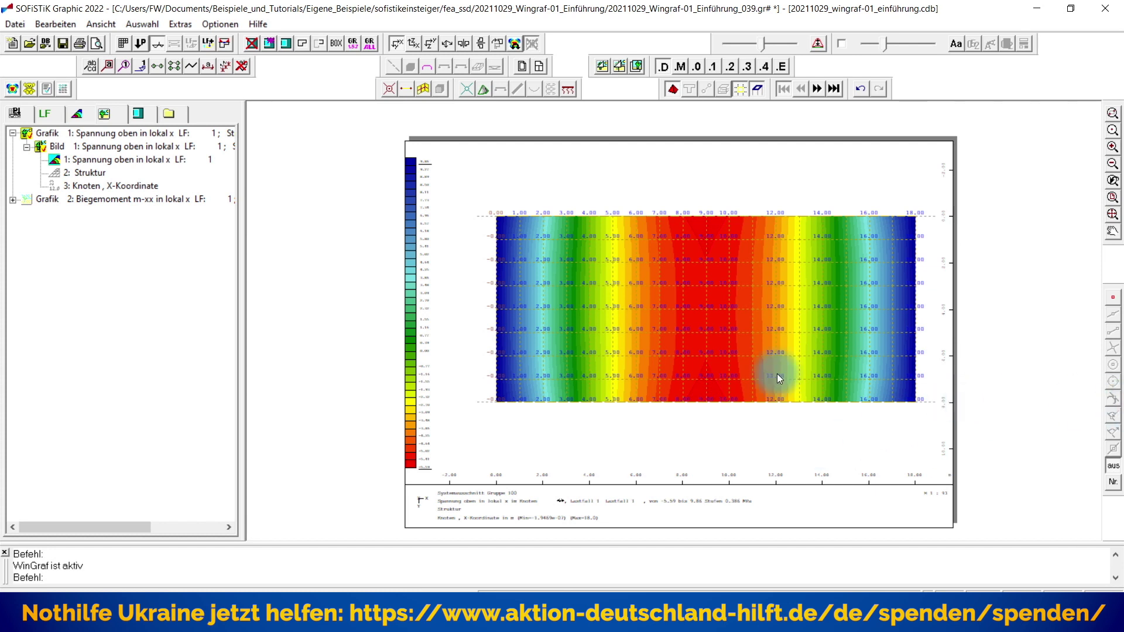
# Change the stress layer's Füllfarben palette from RGB colours to Graustufen and confirm
pyautogui.doubleClick(110, 158)
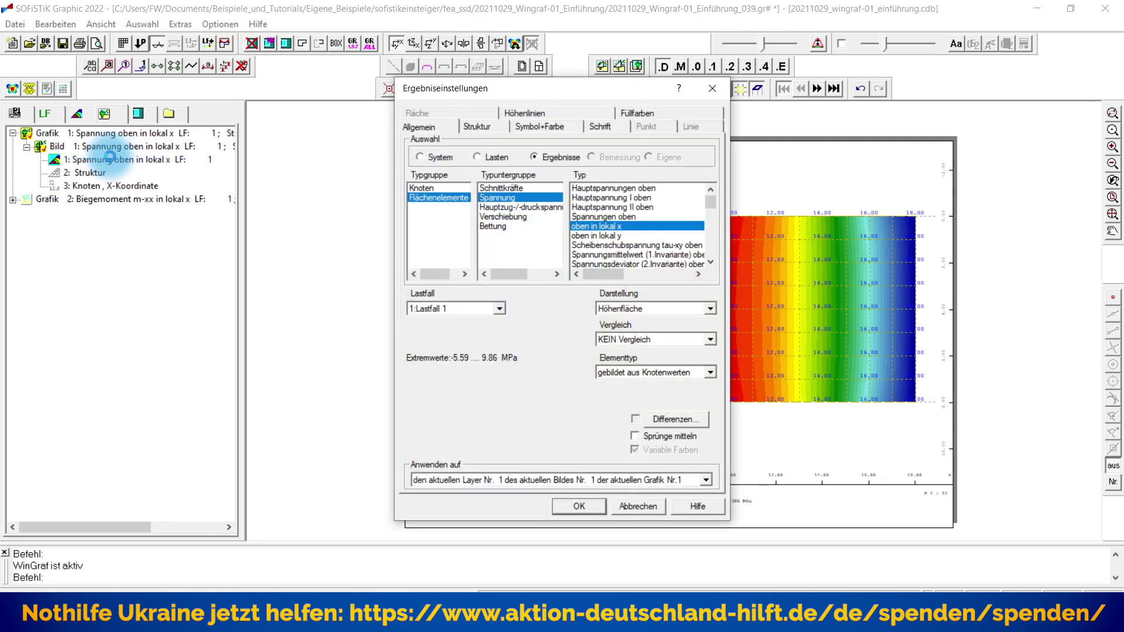
pyautogui.click(676, 112)
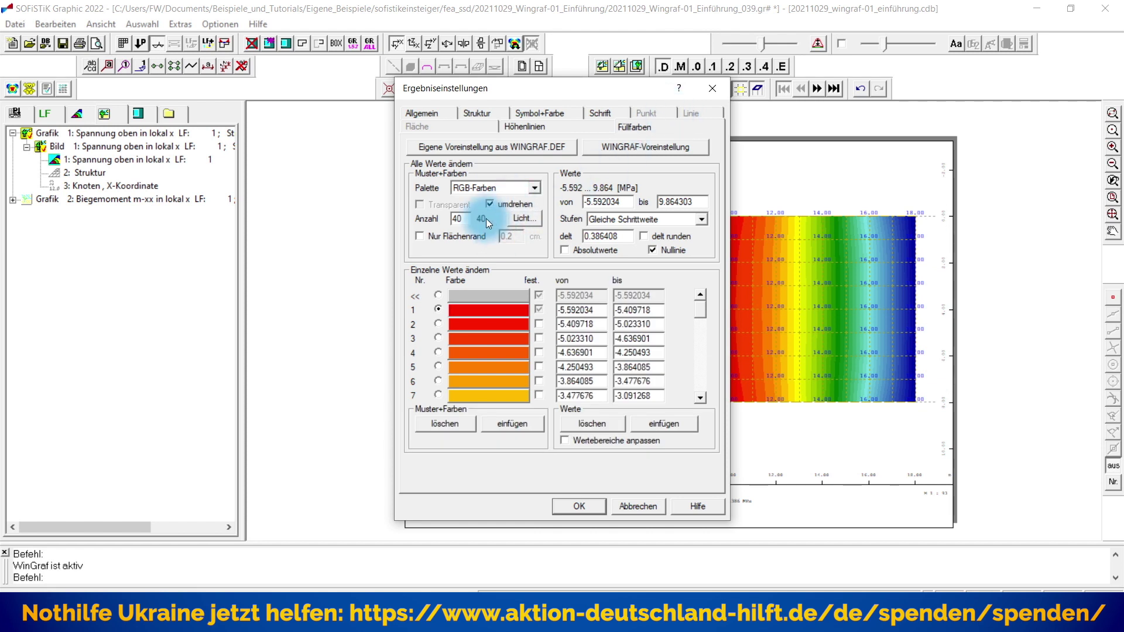
pyautogui.moveTo(581, 86); pyautogui.dragTo(849, 75)
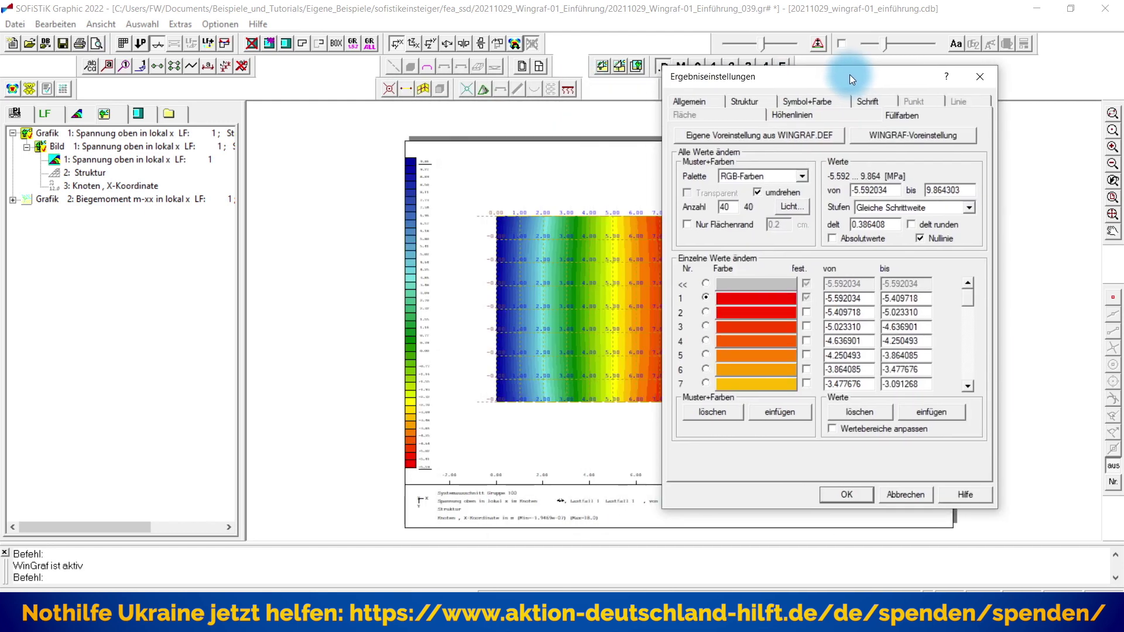
pyautogui.click(735, 177)
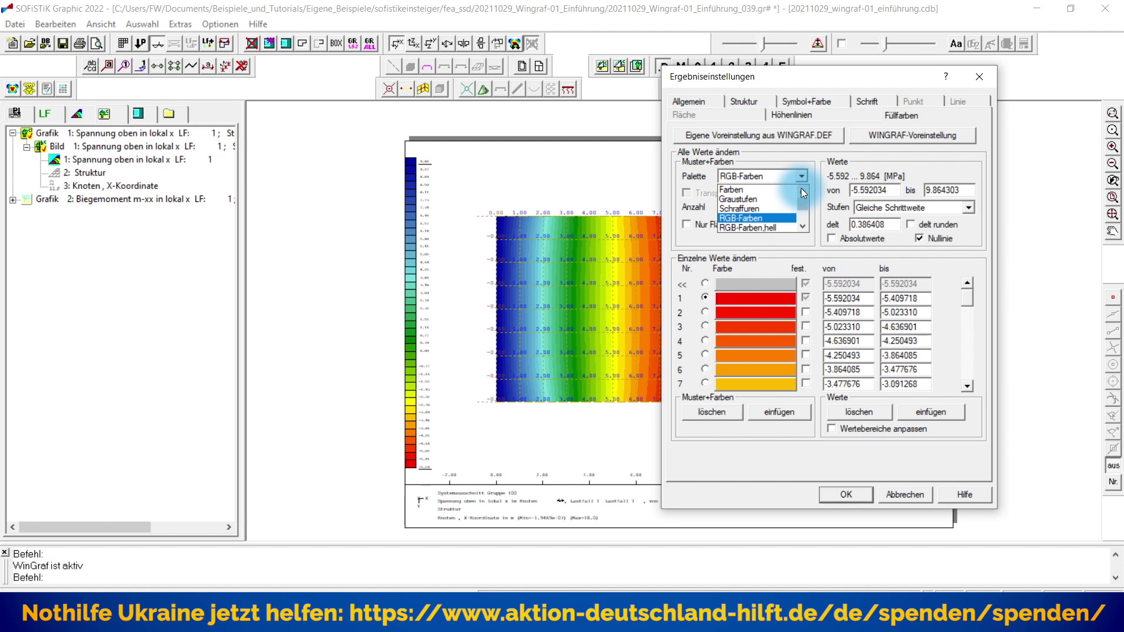
pyautogui.click(747, 199)
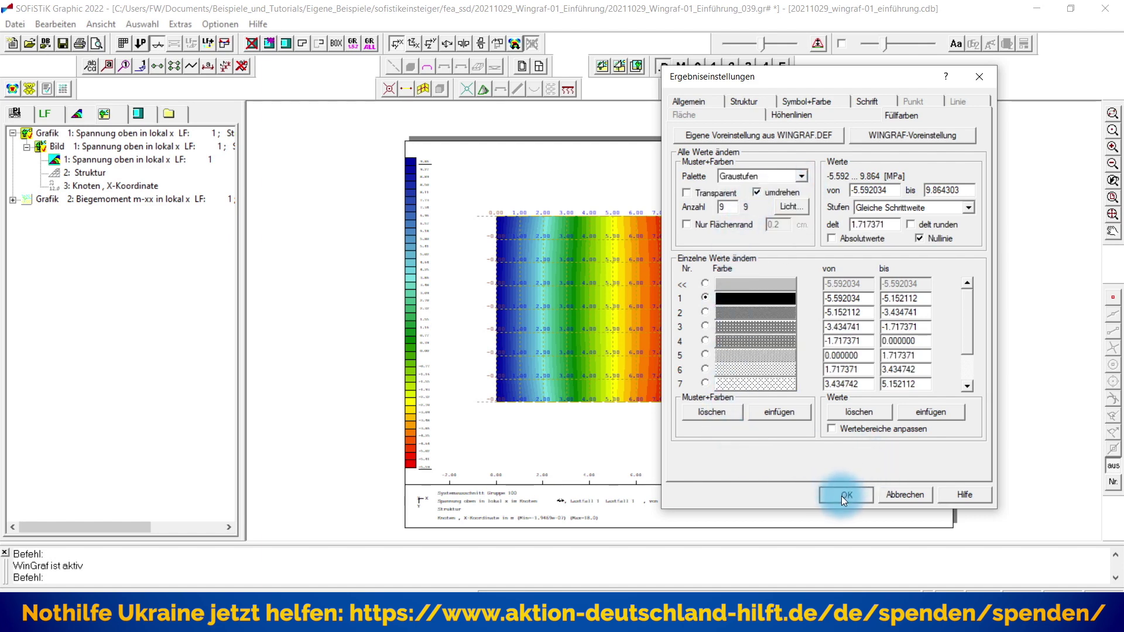
pyautogui.click(842, 496)
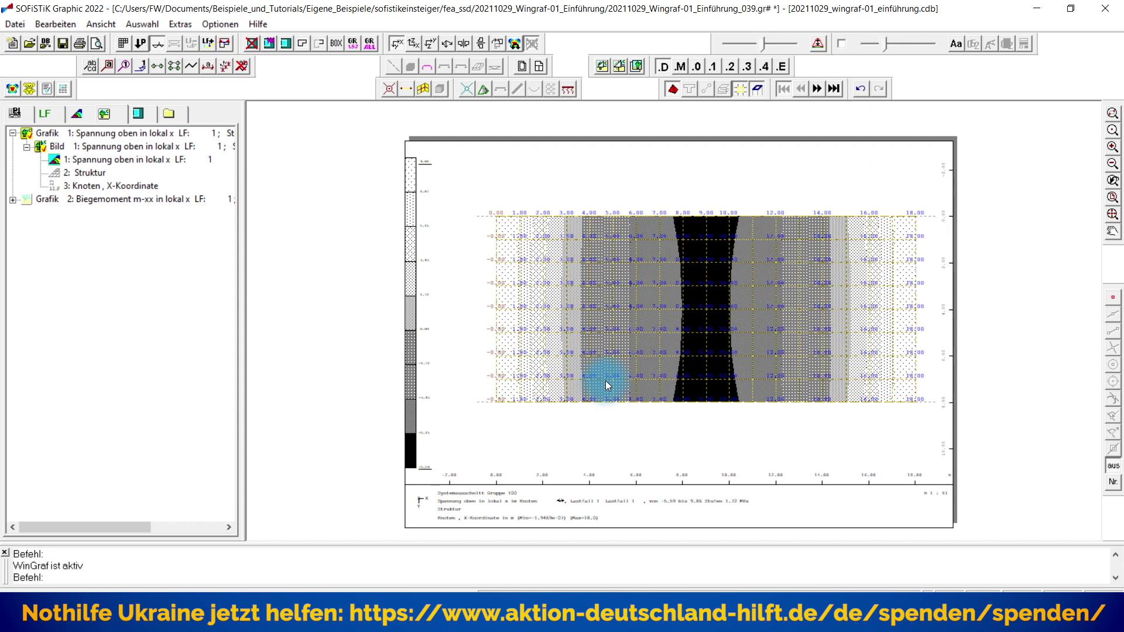
# Switch the stress layer's fill palette to Schraffuren hatch patterns and apply it
pyautogui.doubleClick(111, 160)
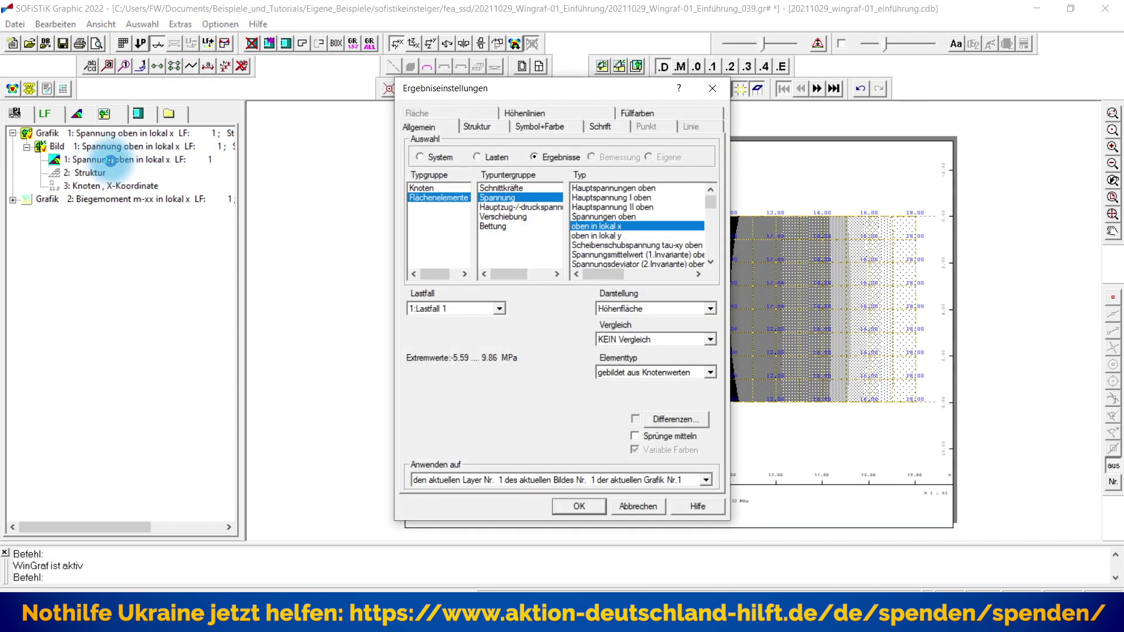
pyautogui.click(634, 113)
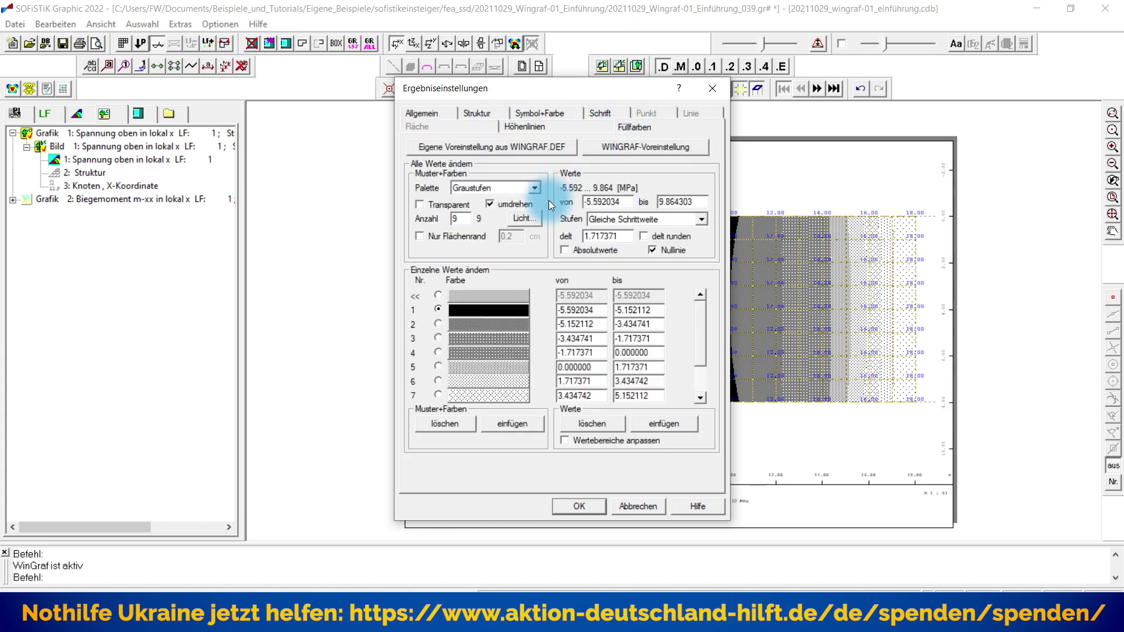
pyautogui.click(507, 185)
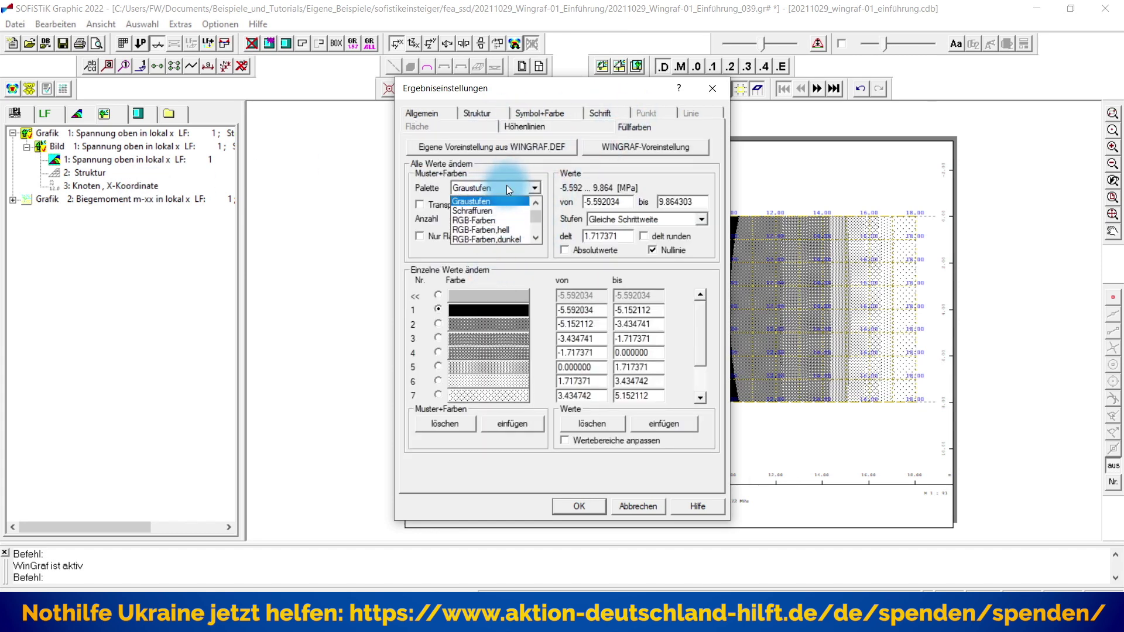
pyautogui.click(500, 211)
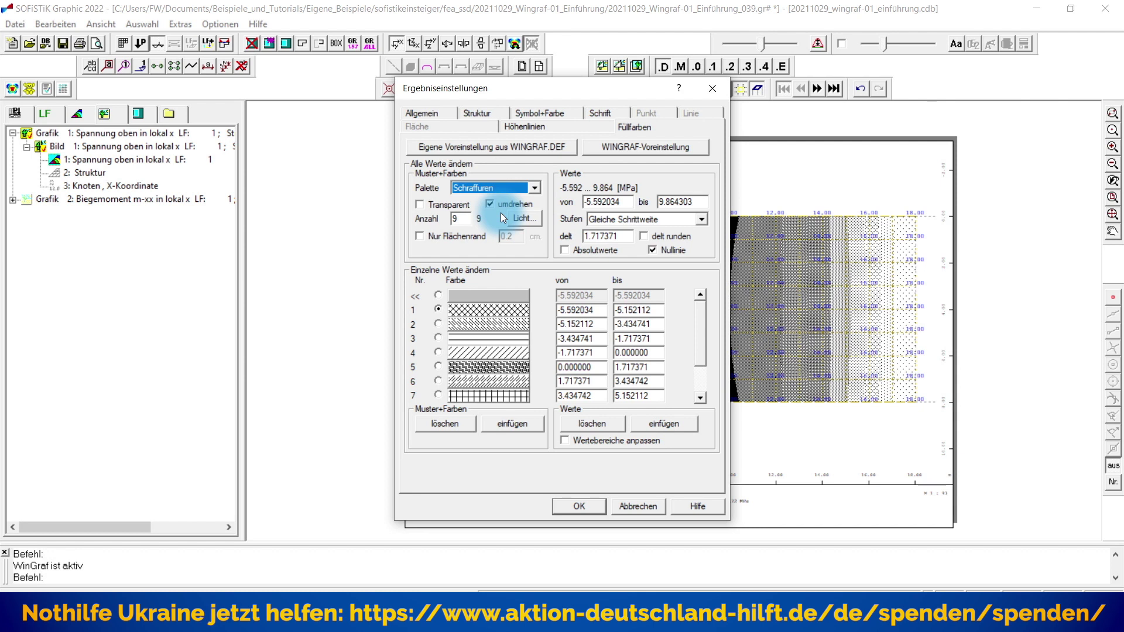
pyautogui.doubleClick(468, 218)
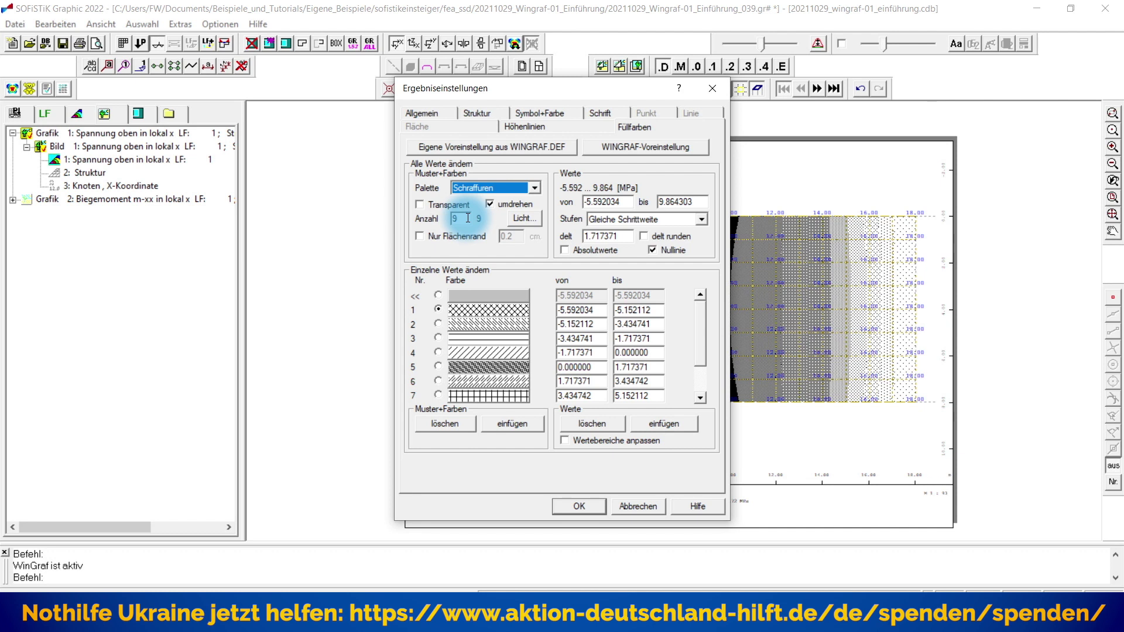
pyautogui.click(579, 506)
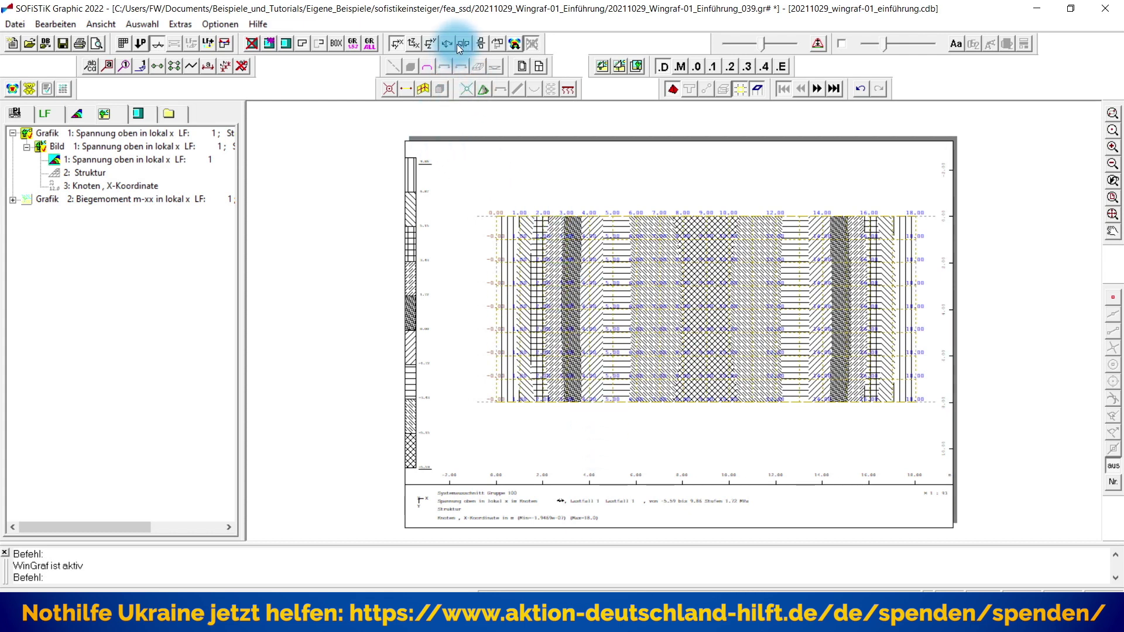
pyautogui.click(90, 160)
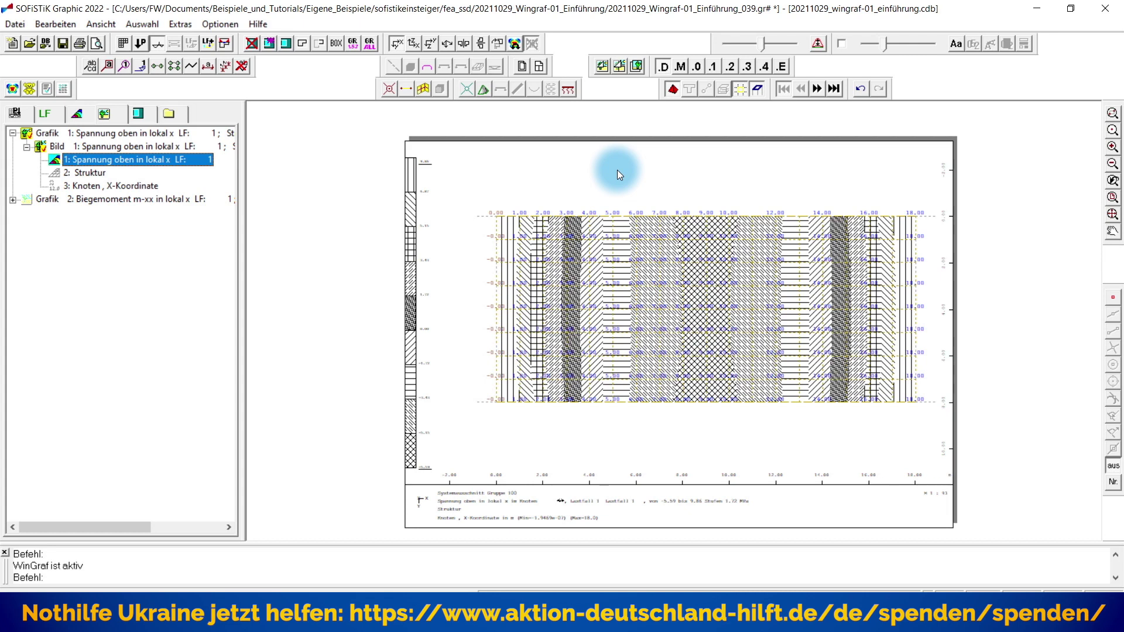
# Set the stress layer's fill palette to RGB-Farben and change Anzahl from 40 to 30
pyautogui.doubleClick(177, 161)
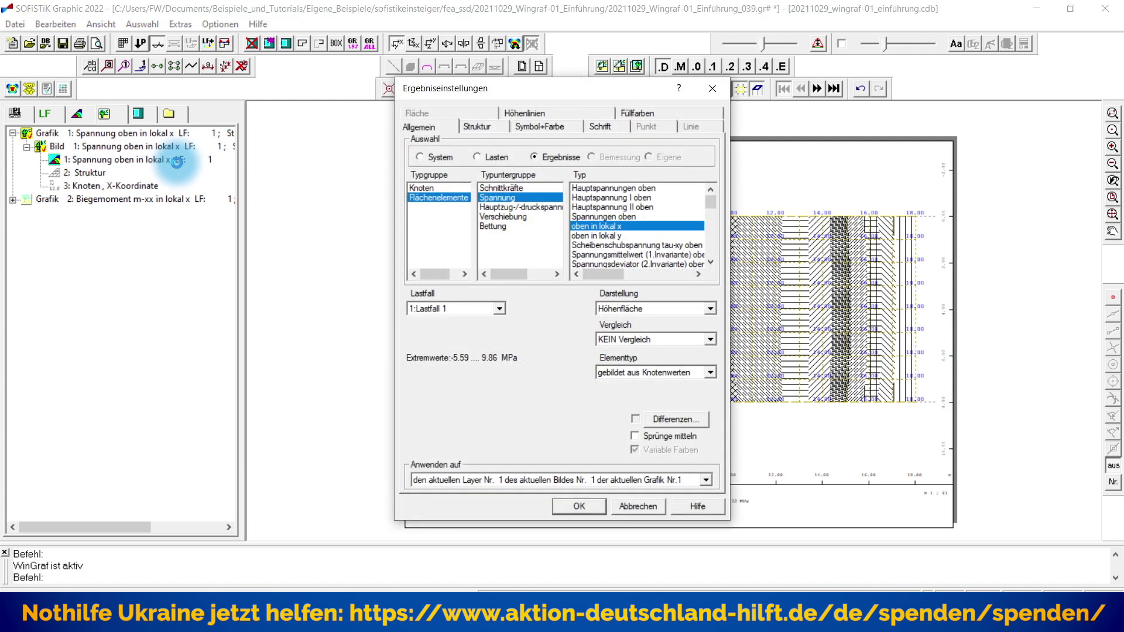
pyautogui.click(621, 116)
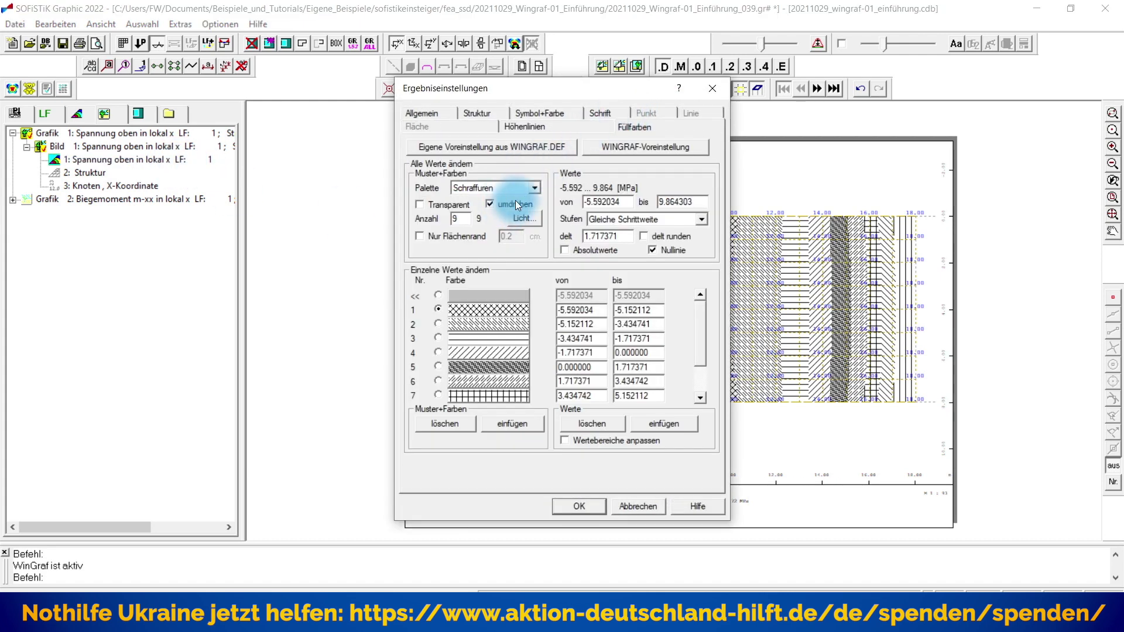
pyautogui.click(535, 188)
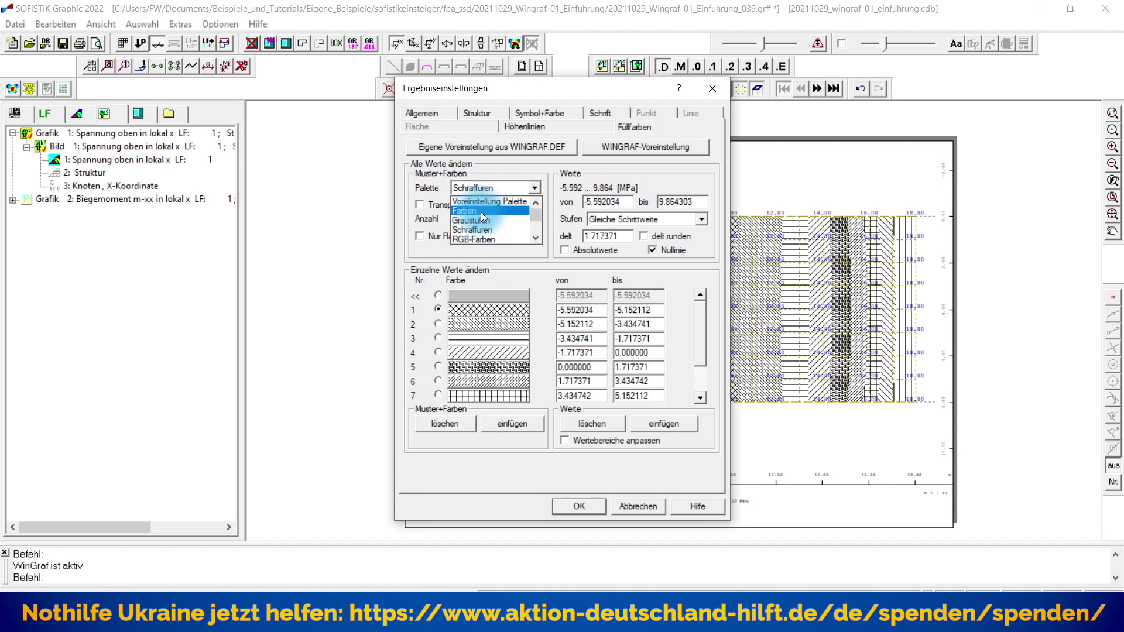
pyautogui.scroll(-1, 480, 212)
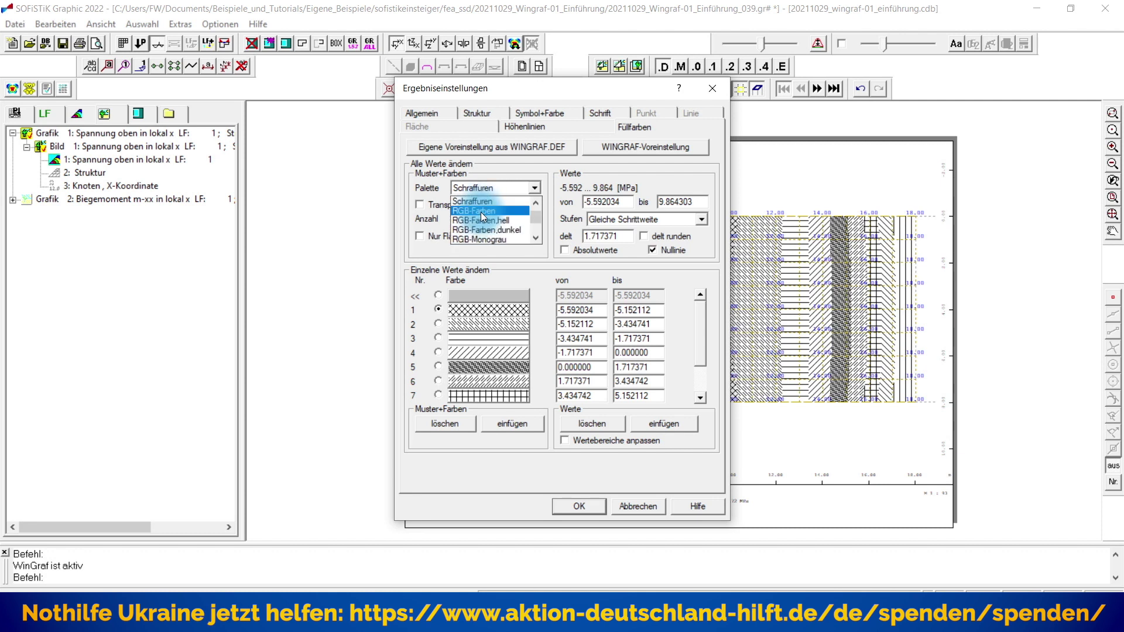
pyautogui.click(480, 212)
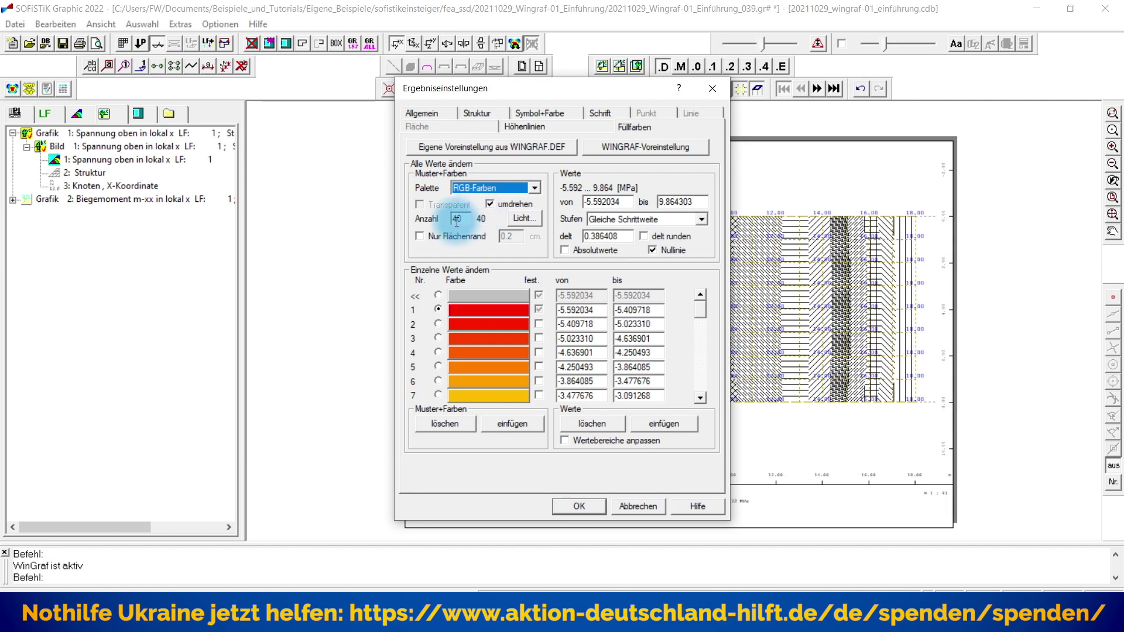
pyautogui.doubleClick(465, 219)
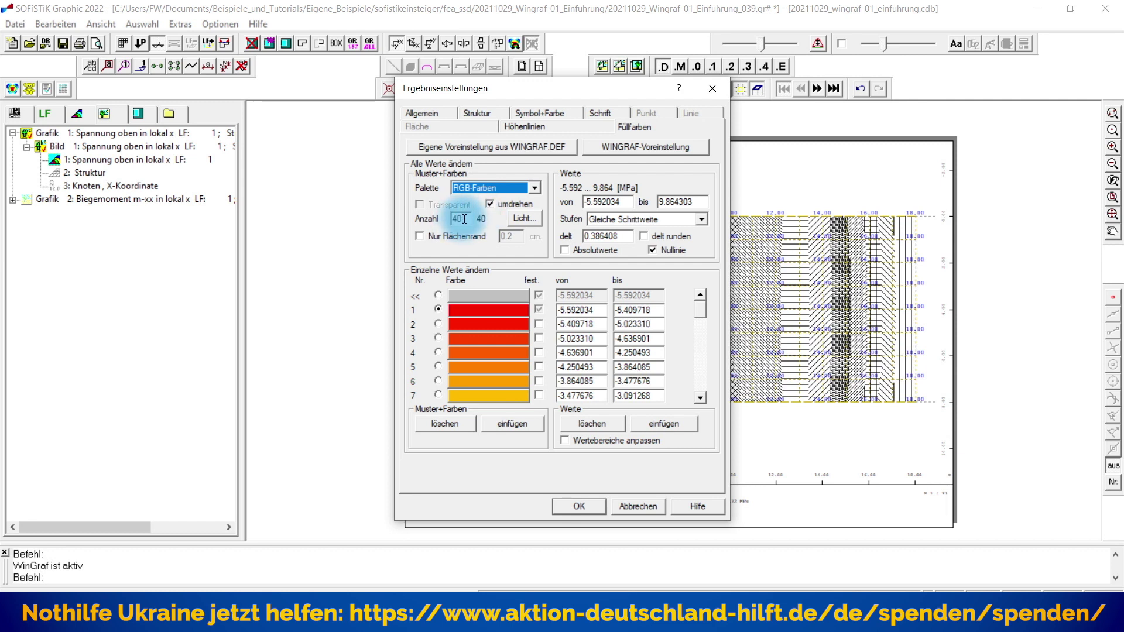
pyautogui.doubleClick(465, 219)
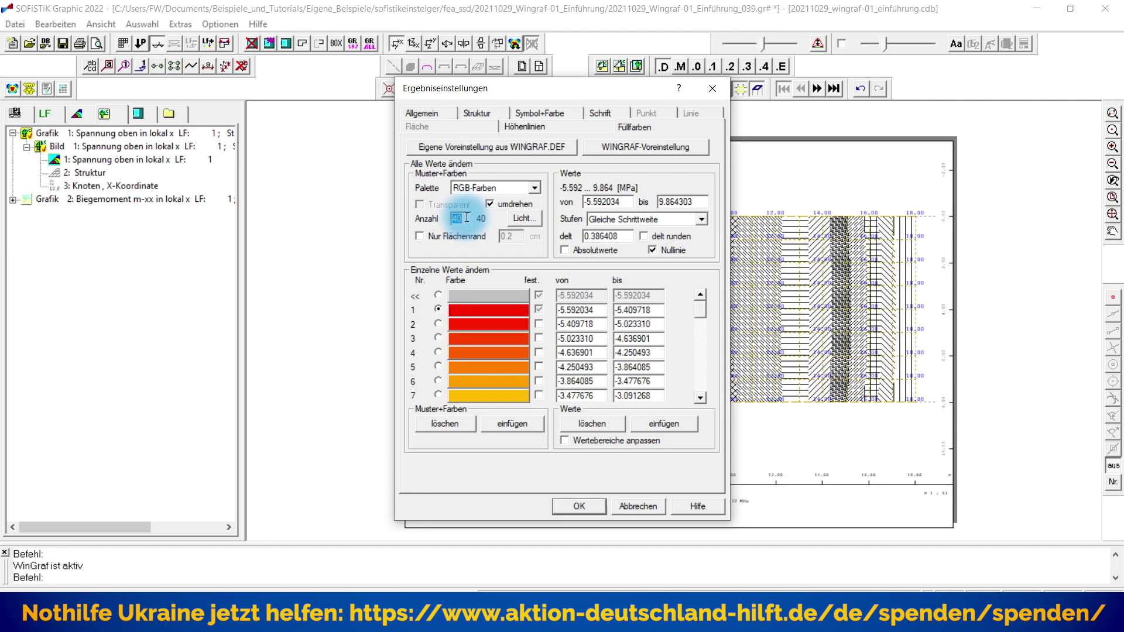
pyautogui.write('30')
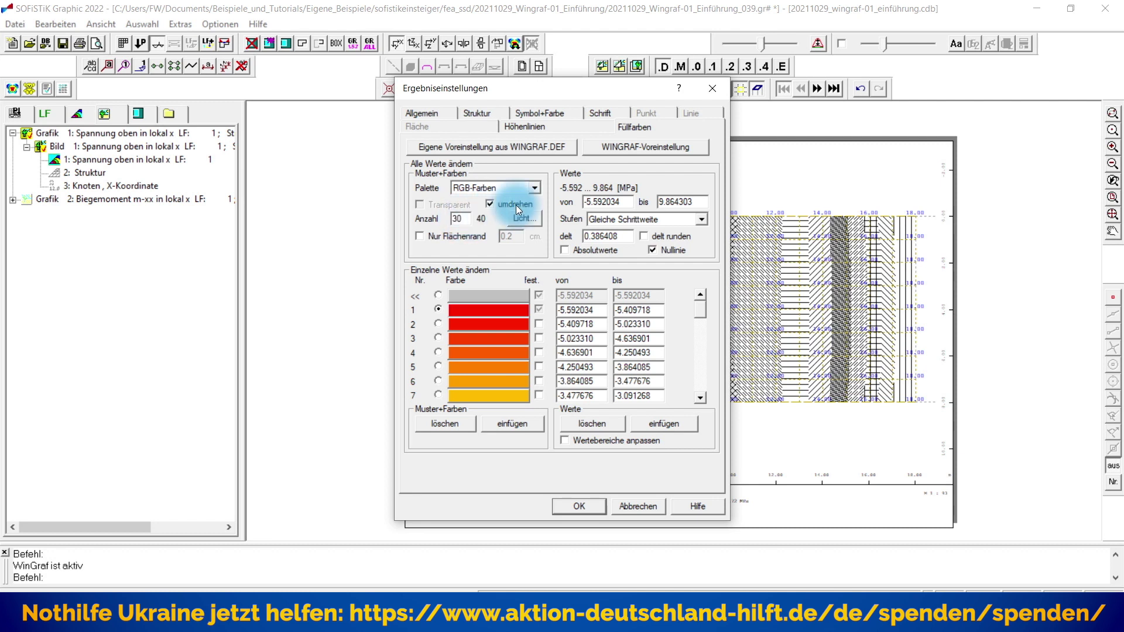
pyautogui.click(596, 199)
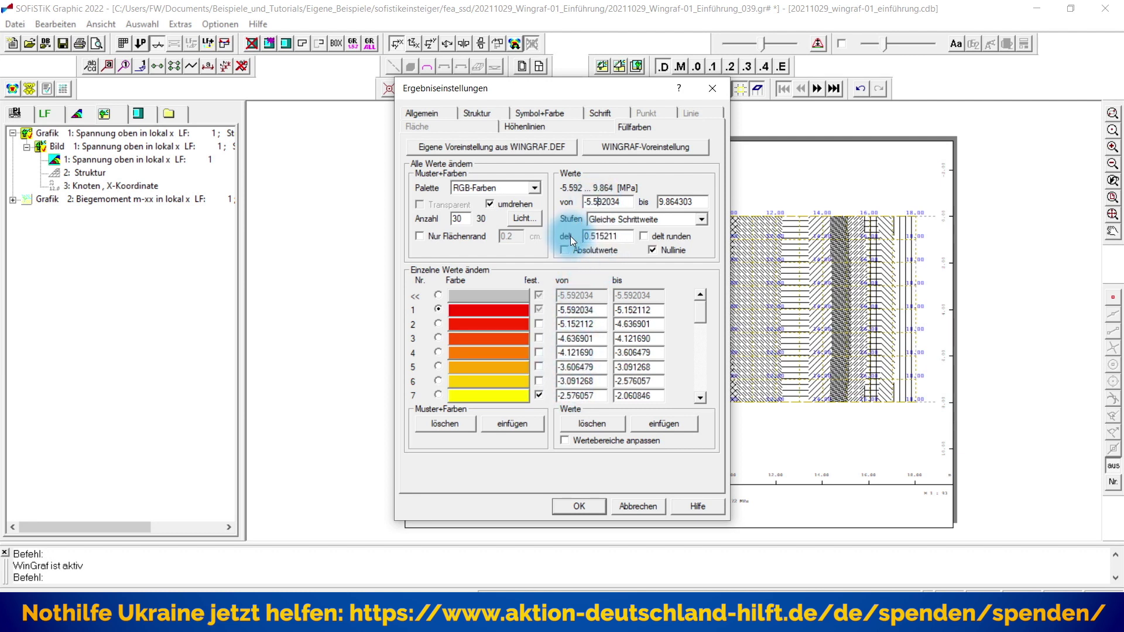
# Check the 0.515211 band width, range limits up to 9.864303, equal spacing, and per-band values
pyautogui.click(600, 237)
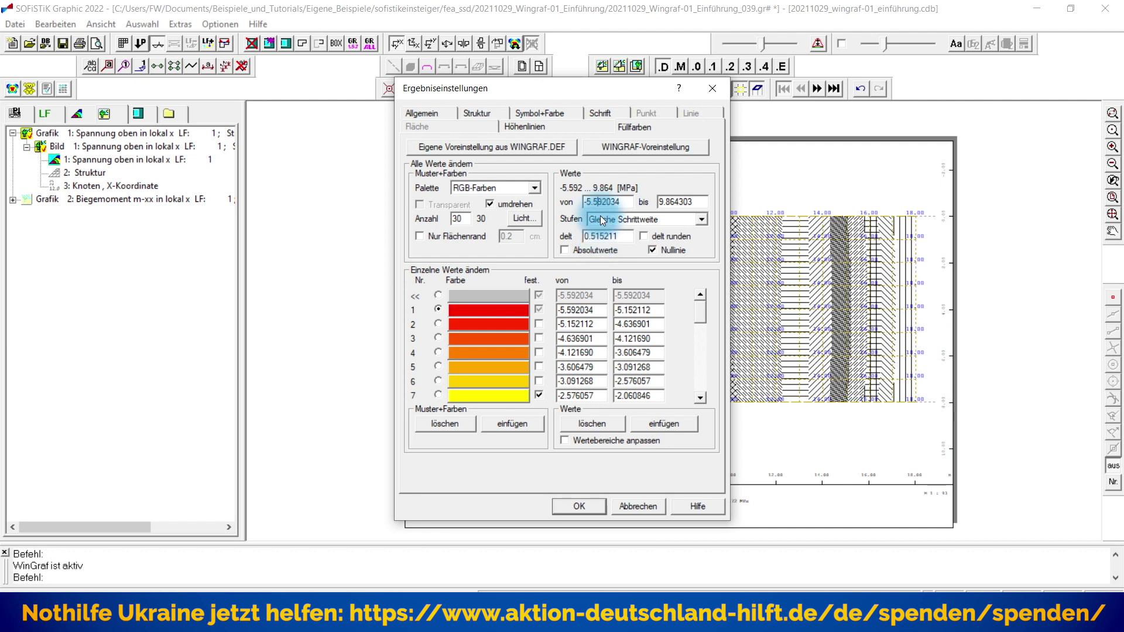
pyautogui.click(588, 202)
pyautogui.click(679, 202)
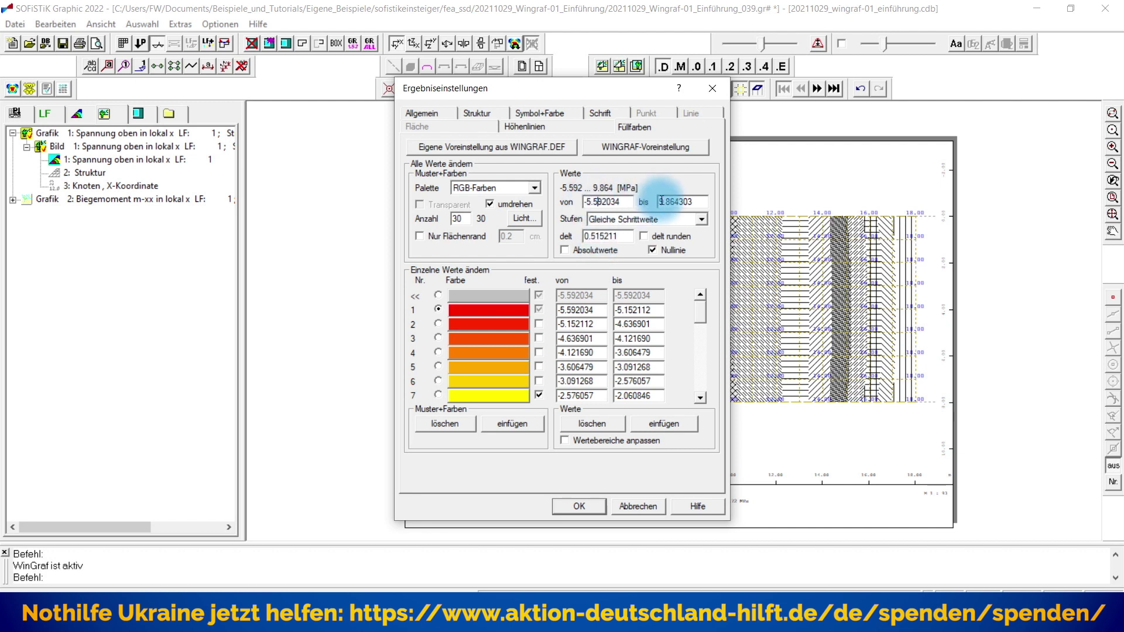
pyautogui.click(618, 218)
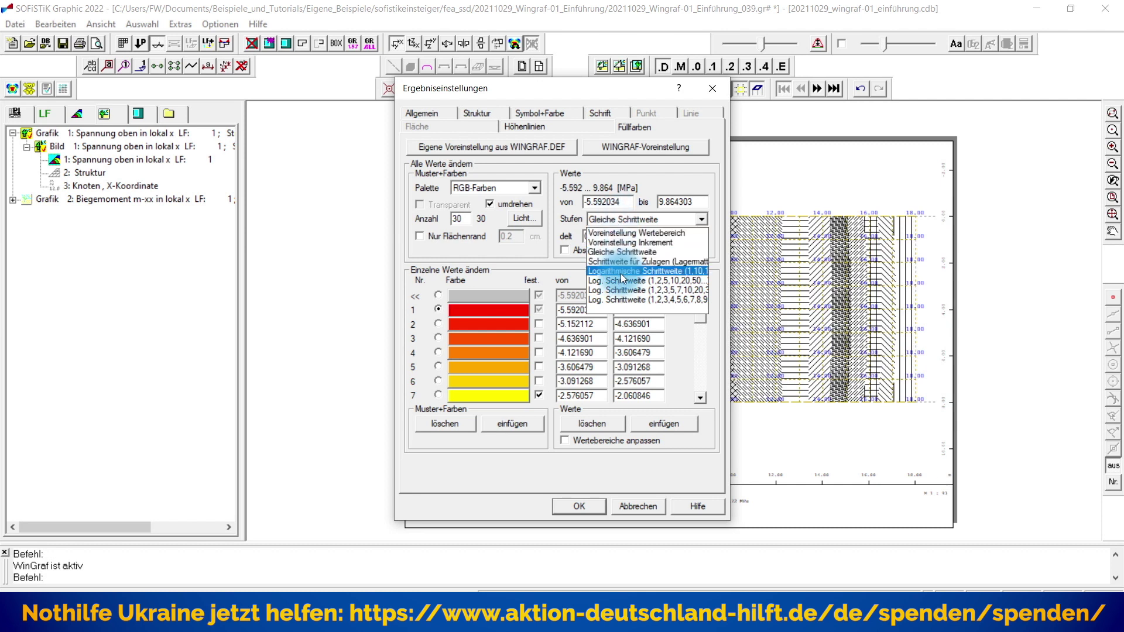
pyautogui.click(631, 213)
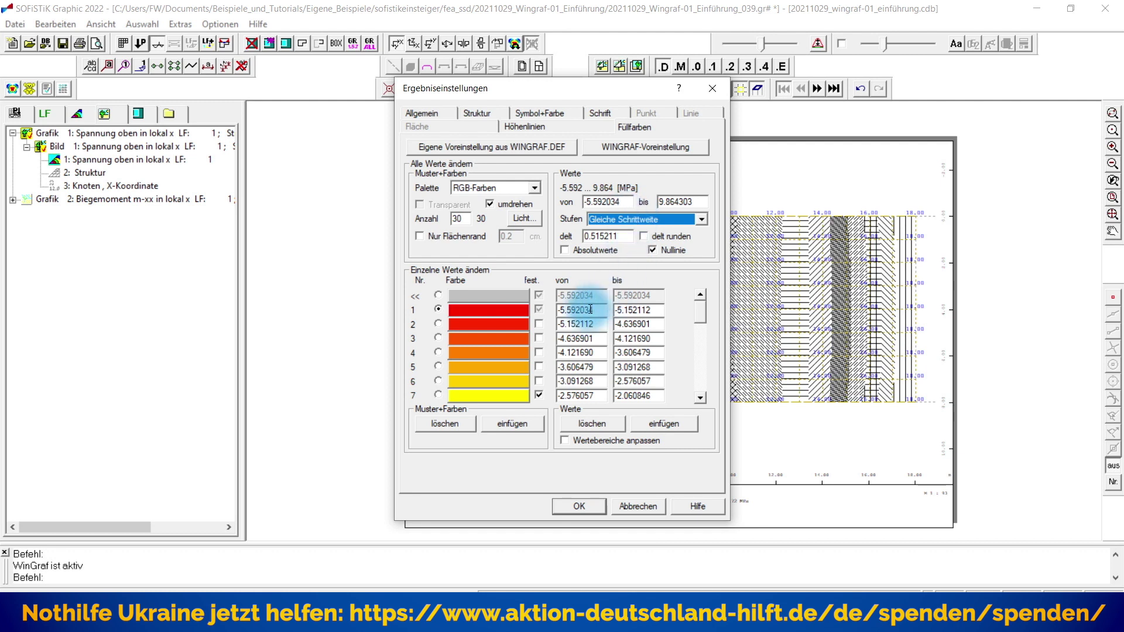
pyautogui.click(575, 325)
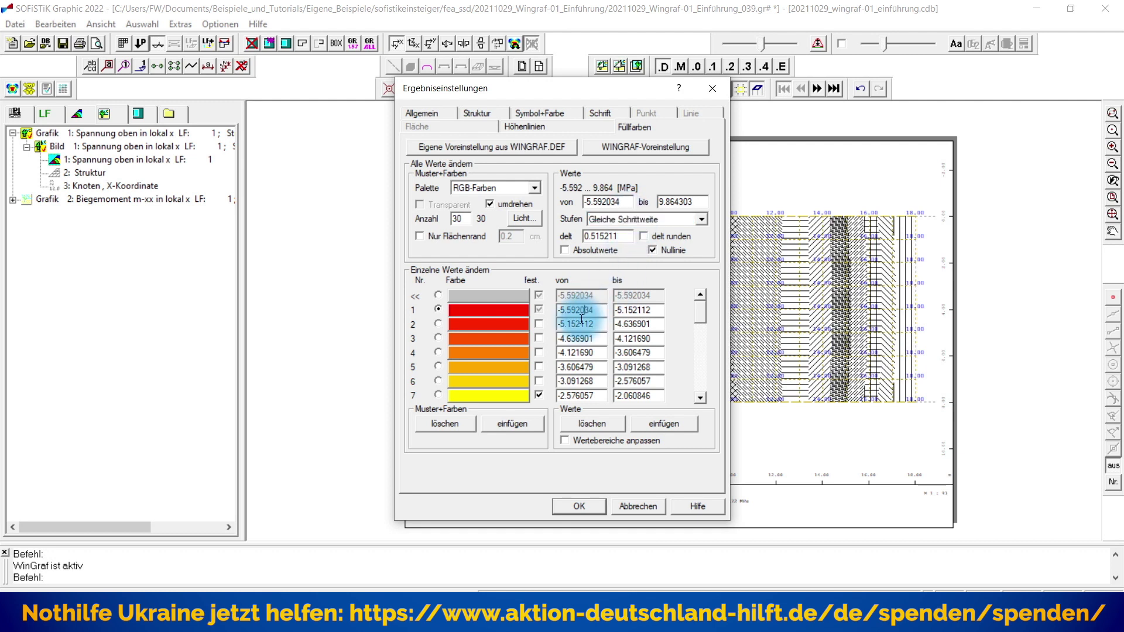
pyautogui.click(571, 353)
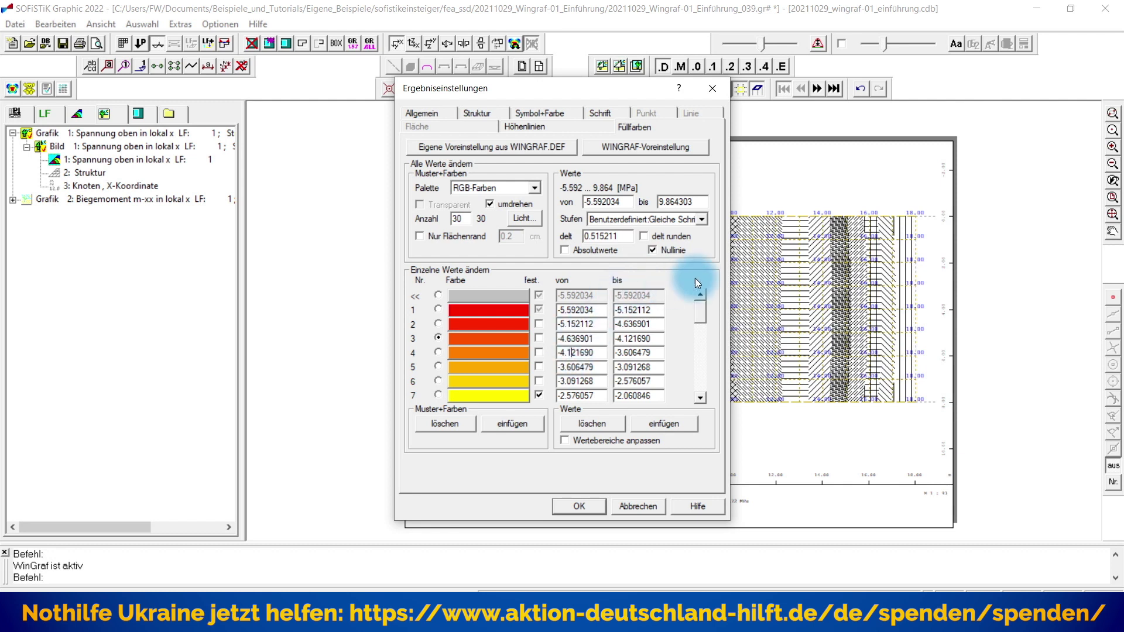
pyautogui.click(654, 250)
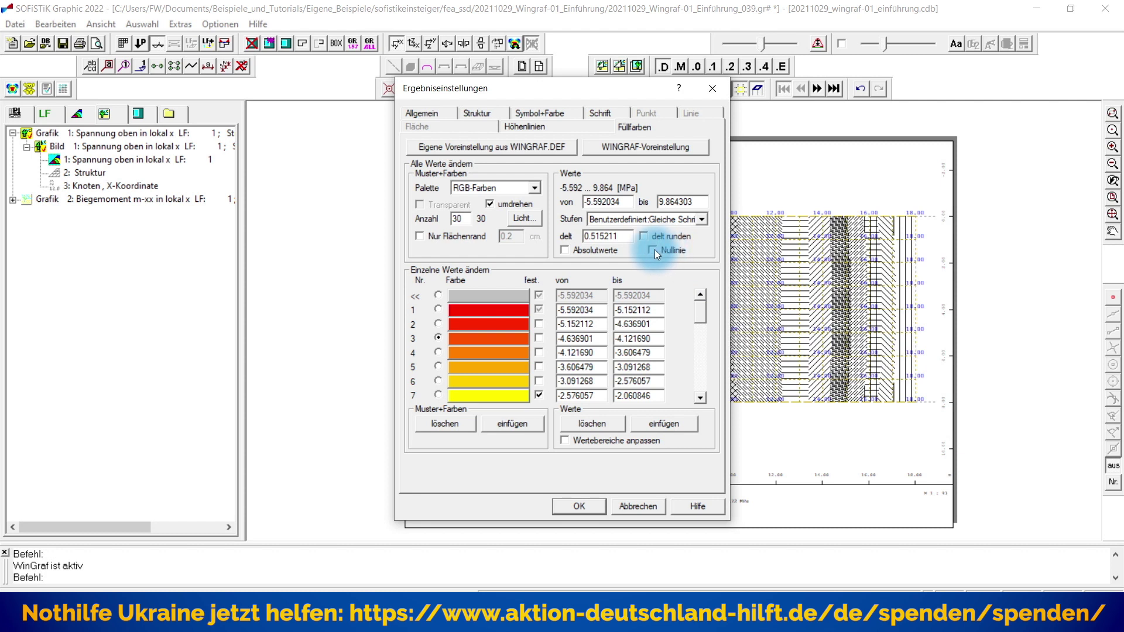
pyautogui.click(649, 341)
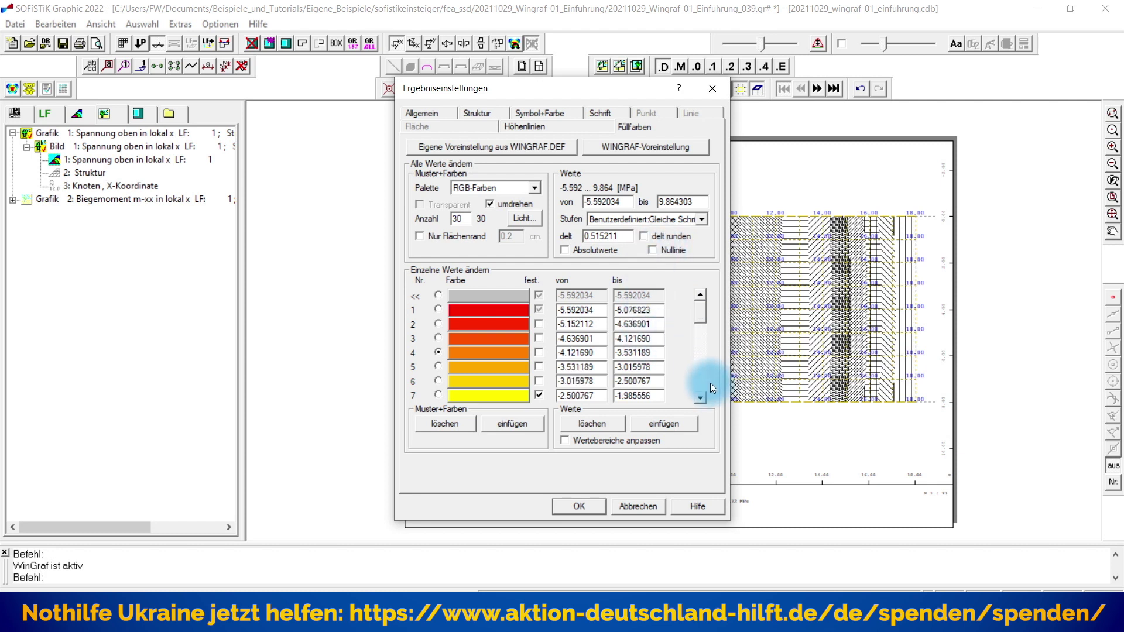
pyautogui.click(700, 398)
pyautogui.click(700, 399)
pyautogui.click(700, 399)
pyautogui.click(700, 399)
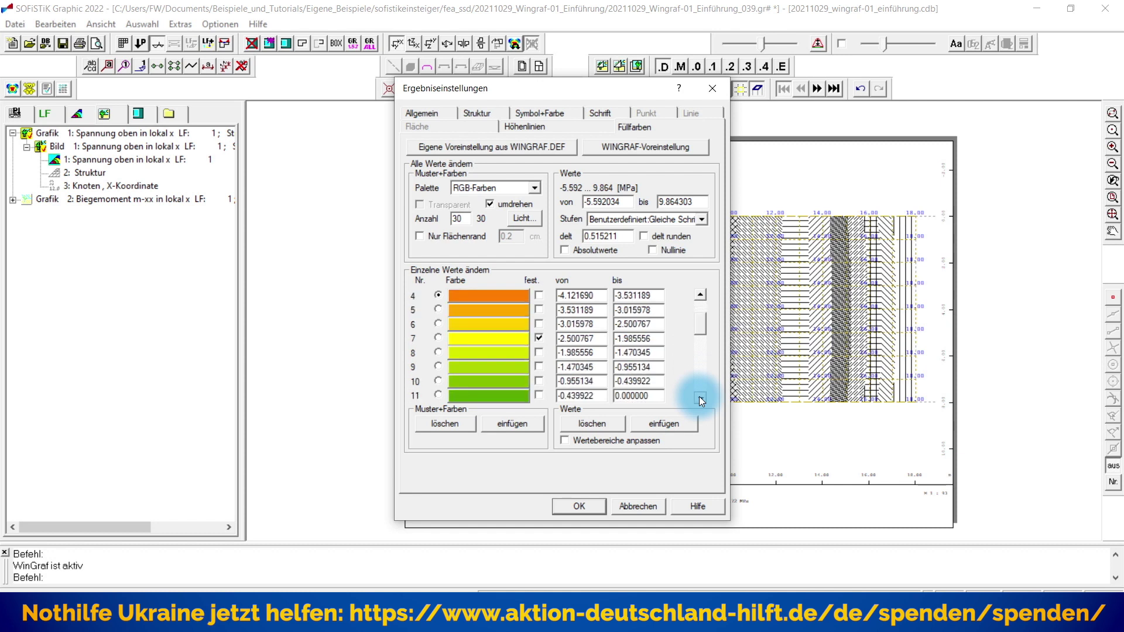
pyautogui.click(701, 399)
pyautogui.click(701, 398)
pyautogui.click(701, 399)
pyautogui.click(701, 399)
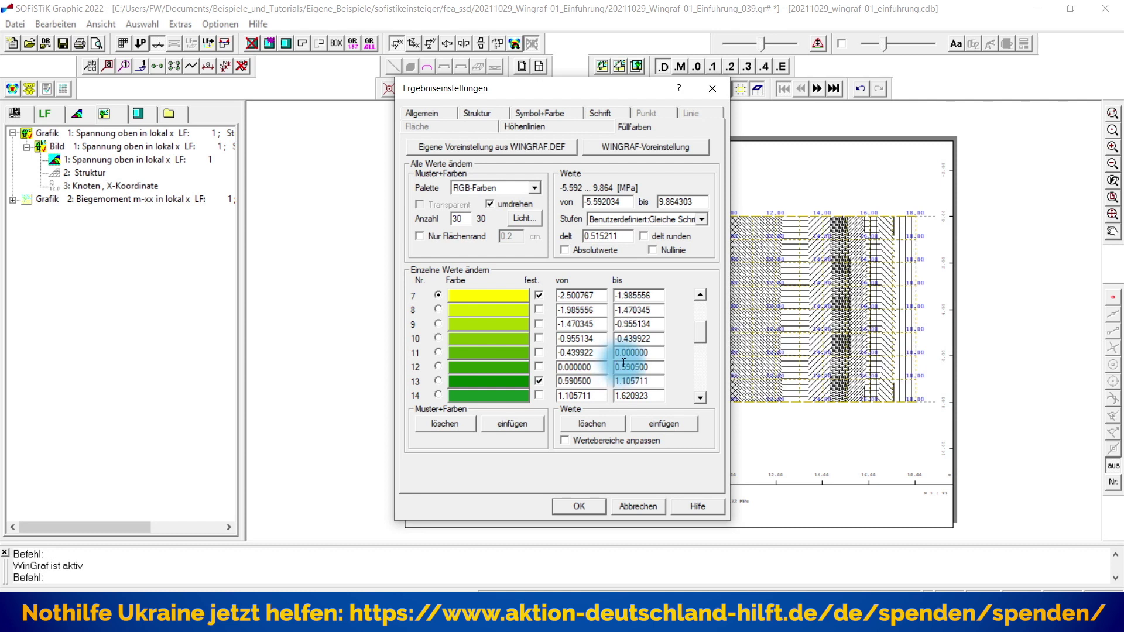
# Turn on Nullinie so a band boundary falls on zero, reviewing bands up to 15–22
pyautogui.click(653, 250)
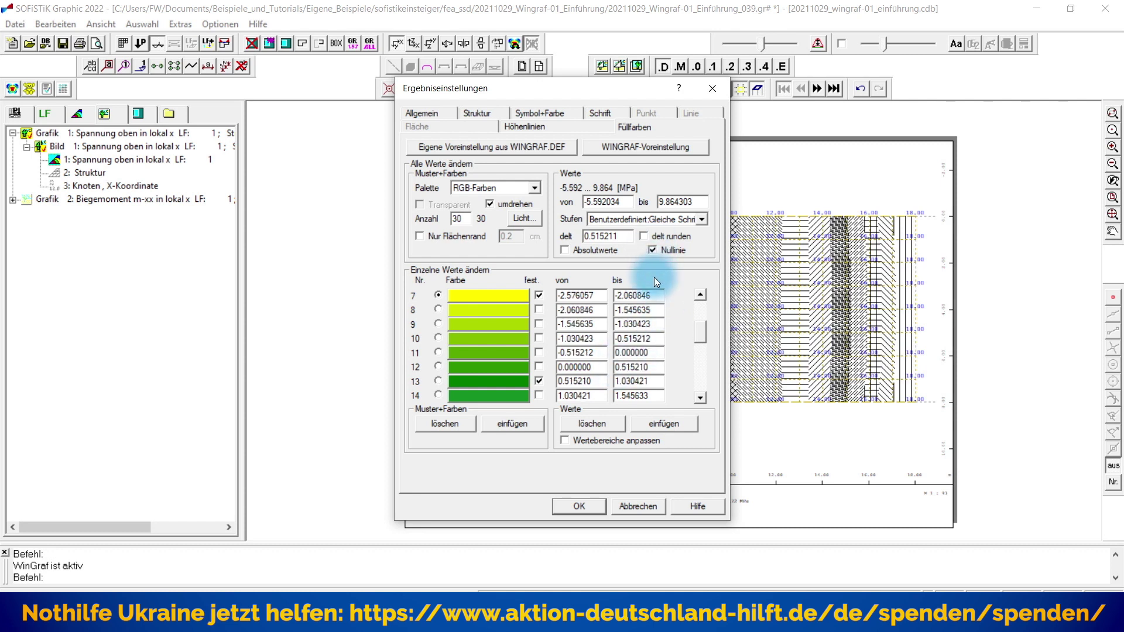
pyautogui.click(701, 399)
pyautogui.click(701, 399)
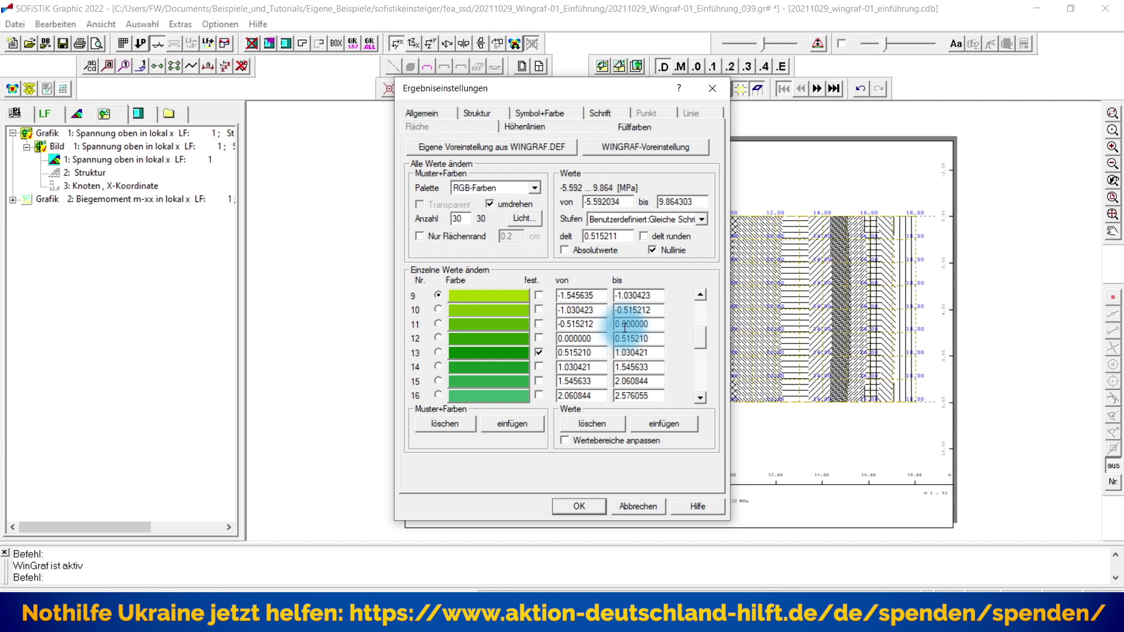
pyautogui.click(700, 398)
pyautogui.click(701, 398)
pyautogui.click(698, 397)
pyautogui.click(698, 396)
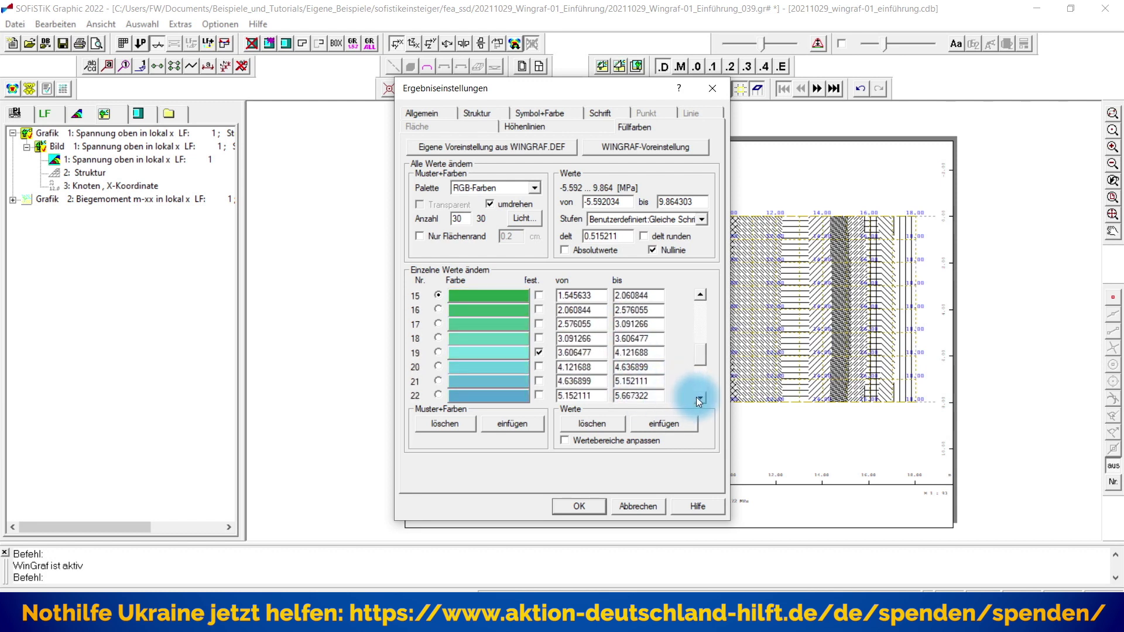
# Review the recalculated von/bis ranges of bands 21–28, then back to bands 17–24
pyautogui.click(699, 398)
pyautogui.click(699, 397)
pyautogui.click(699, 397)
pyautogui.click(699, 397)
pyautogui.click(699, 398)
pyautogui.click(699, 397)
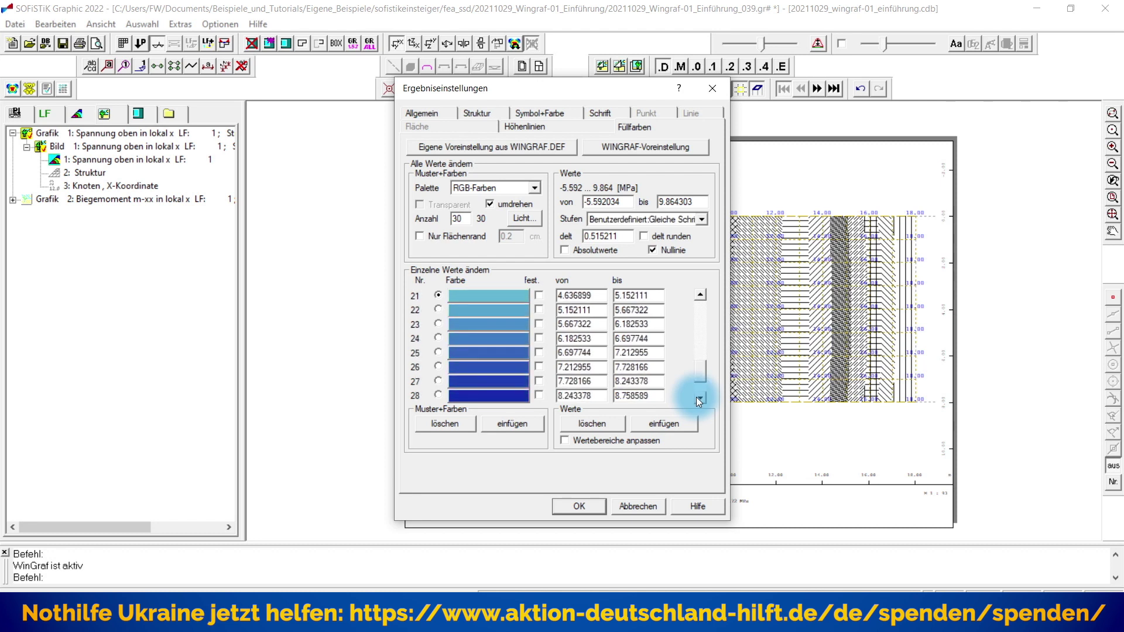
pyautogui.click(700, 398)
pyautogui.click(699, 398)
pyautogui.click(699, 397)
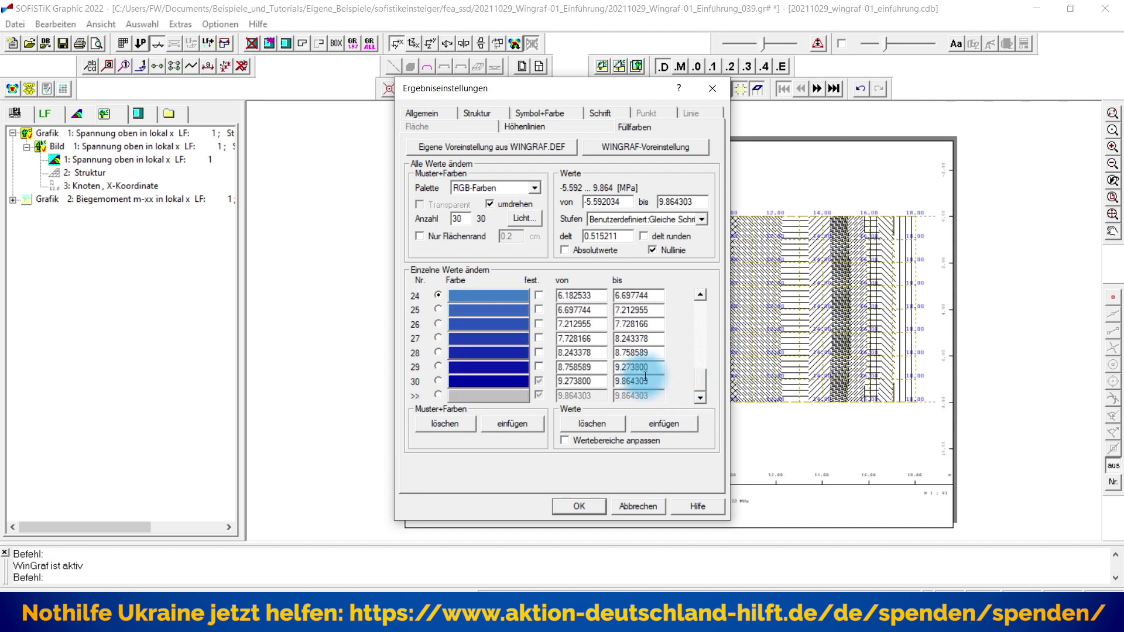
pyautogui.click(700, 295)
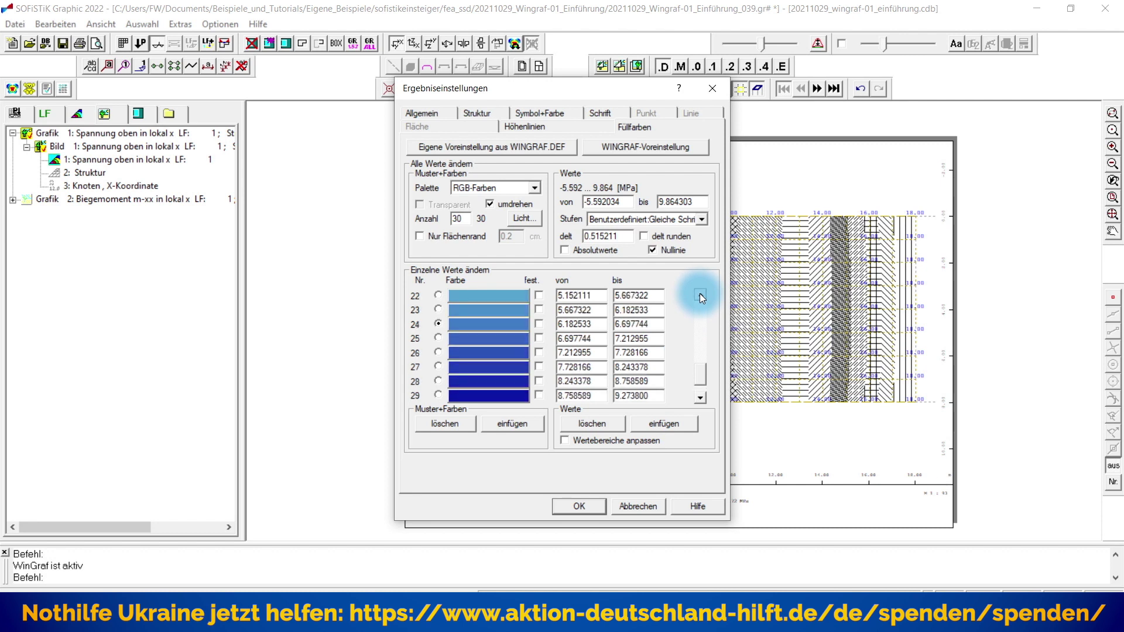
pyautogui.click(701, 295)
pyautogui.click(701, 295)
pyautogui.click(701, 295)
pyautogui.click(701, 296)
pyautogui.click(700, 295)
pyautogui.click(700, 296)
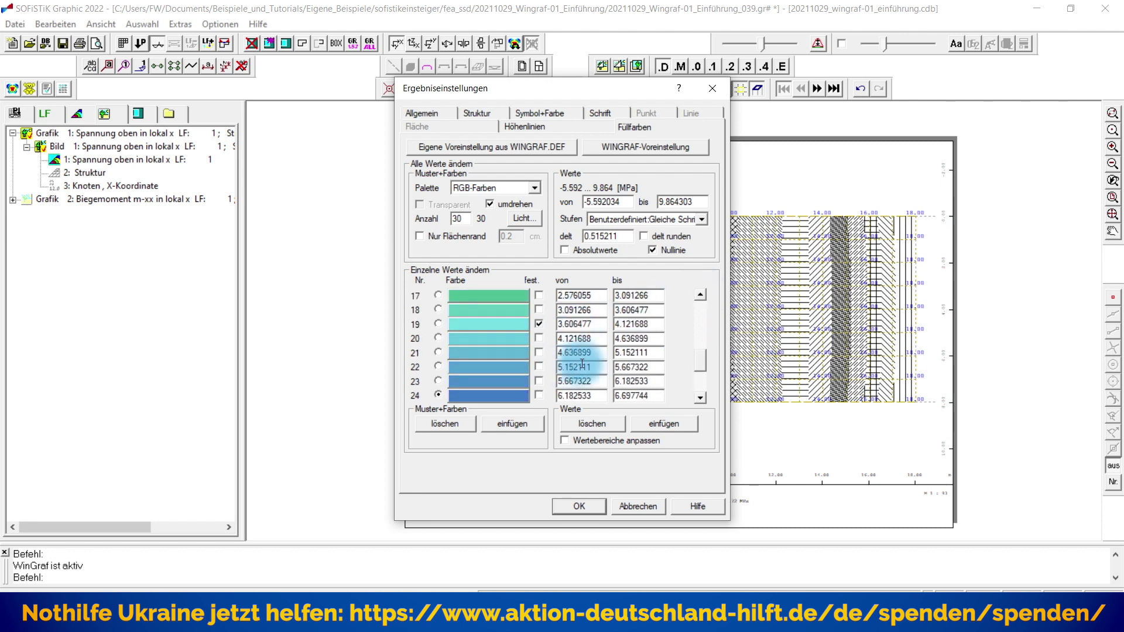
pyautogui.click(700, 295)
pyautogui.click(700, 295)
pyautogui.click(701, 295)
pyautogui.click(700, 296)
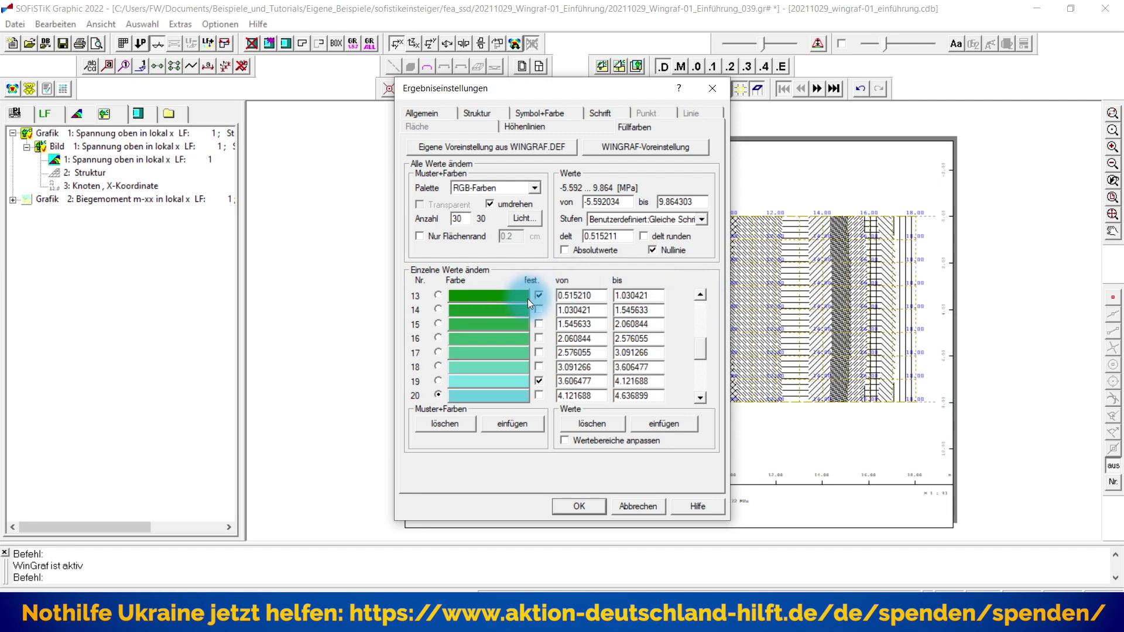
pyautogui.moveTo(707, 346); pyautogui.dragTo(700, 291)
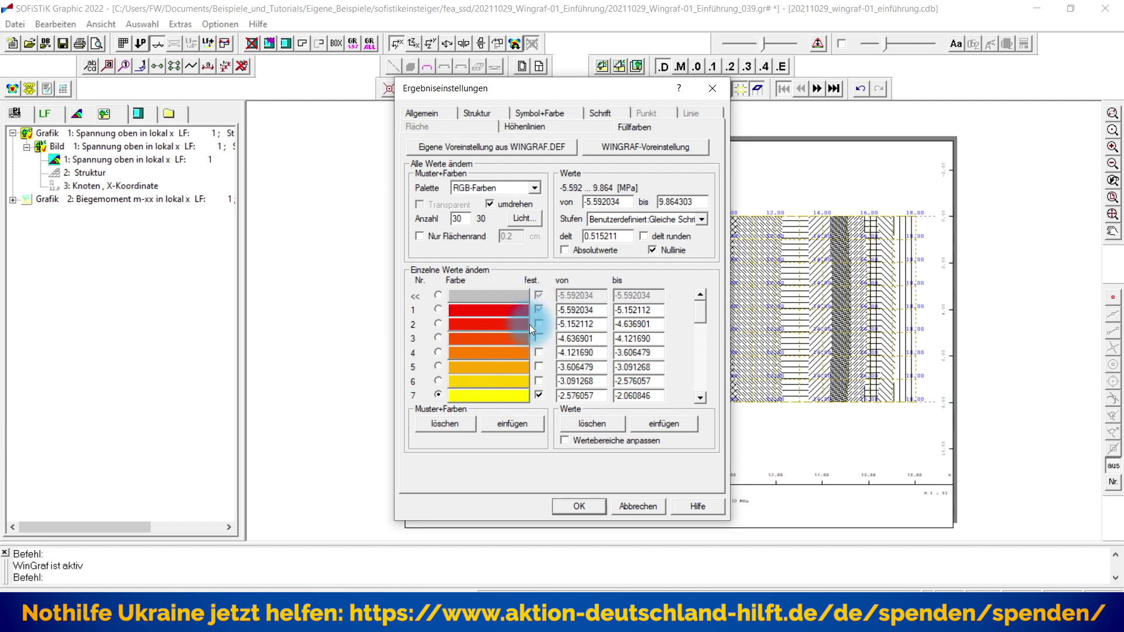
# Recolour band 7 from yellow to a medium green
pyautogui.click(474, 398)
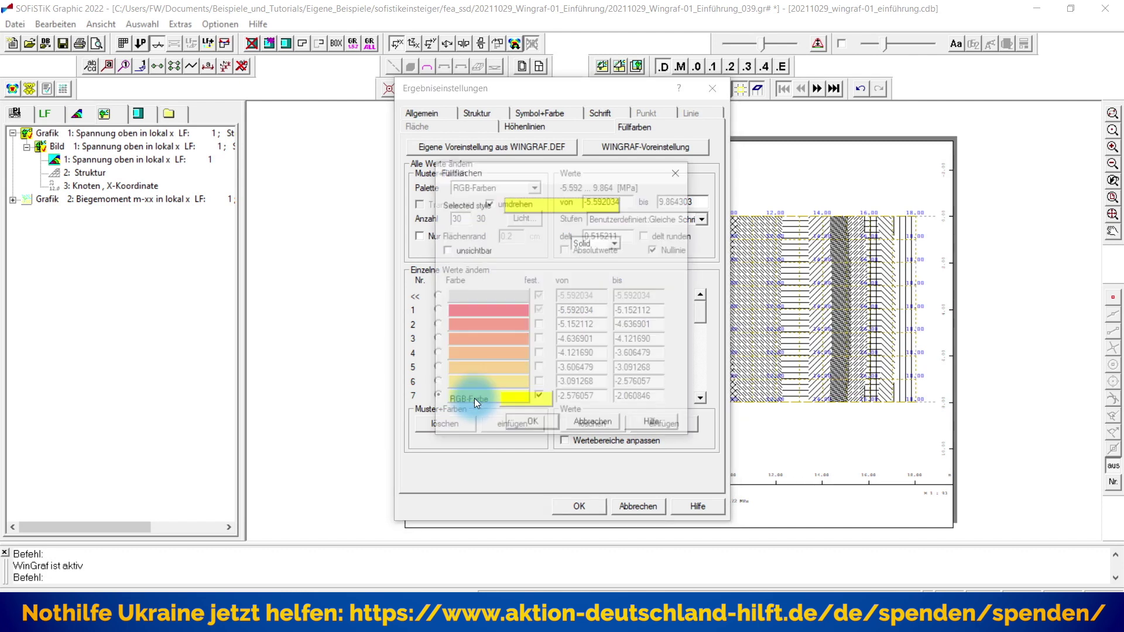
pyautogui.click(518, 403)
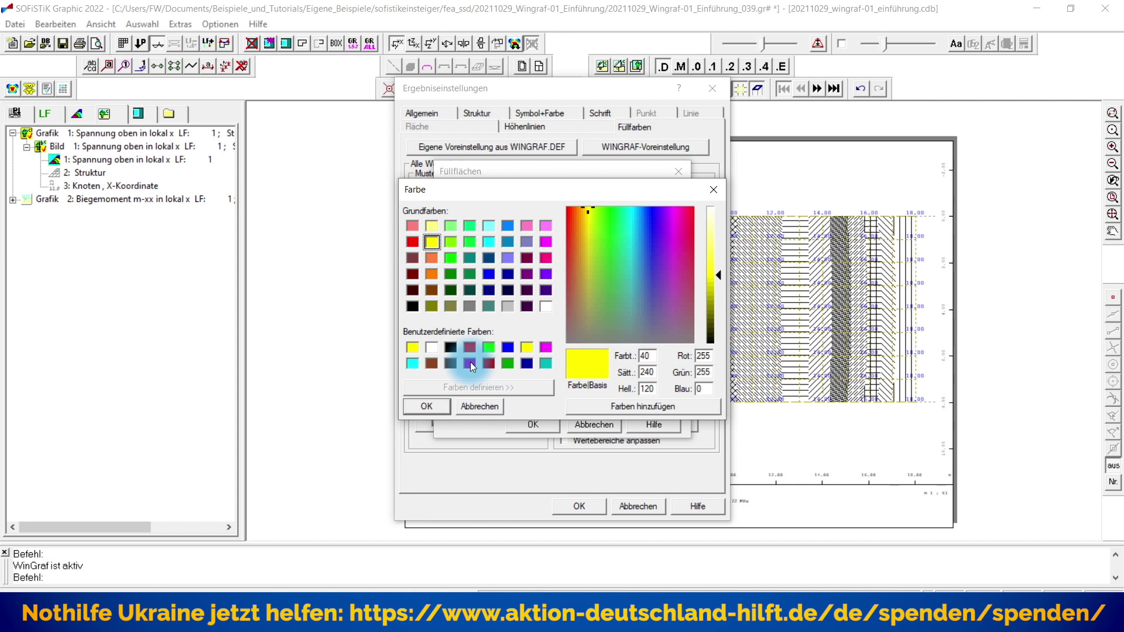
pyautogui.click(507, 362)
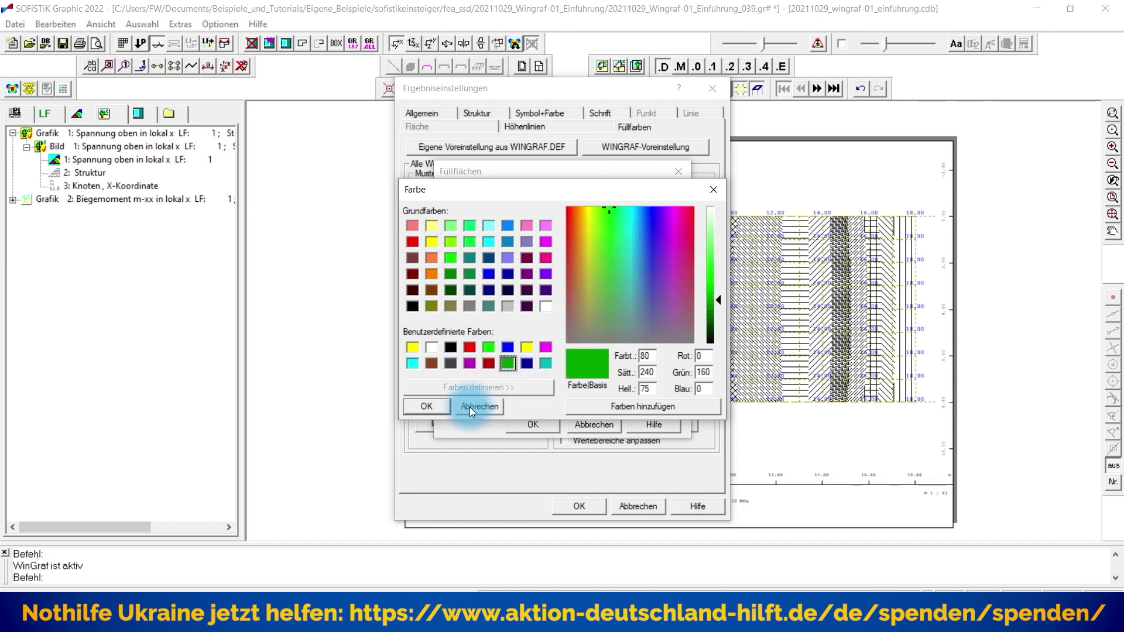
pyautogui.click(426, 405)
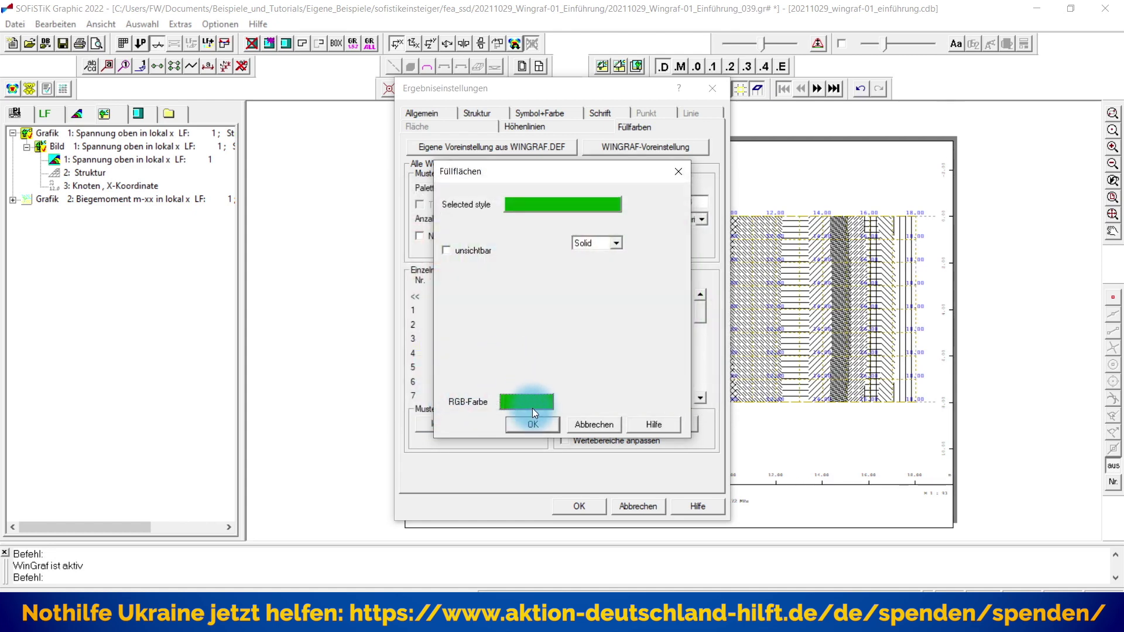
pyautogui.click(532, 424)
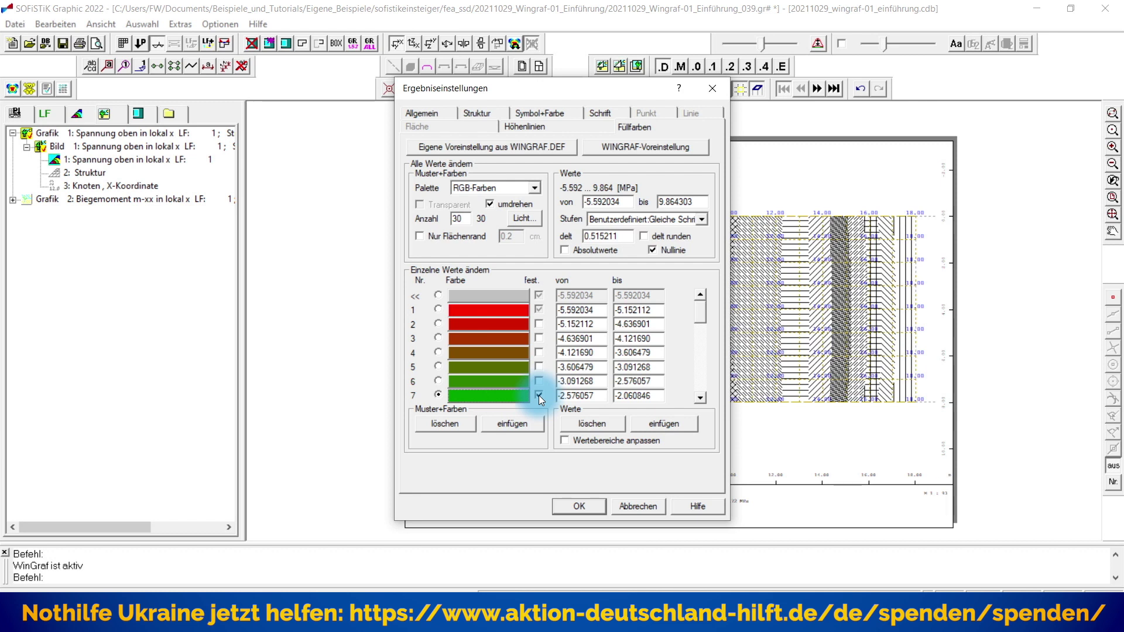
# Try the RGB-Farben,hell palette, then revert to the standard RGB-Farben palette
pyautogui.click(701, 397)
pyautogui.click(700, 397)
pyautogui.click(700, 397)
pyautogui.click(701, 398)
pyautogui.click(700, 397)
pyautogui.click(701, 397)
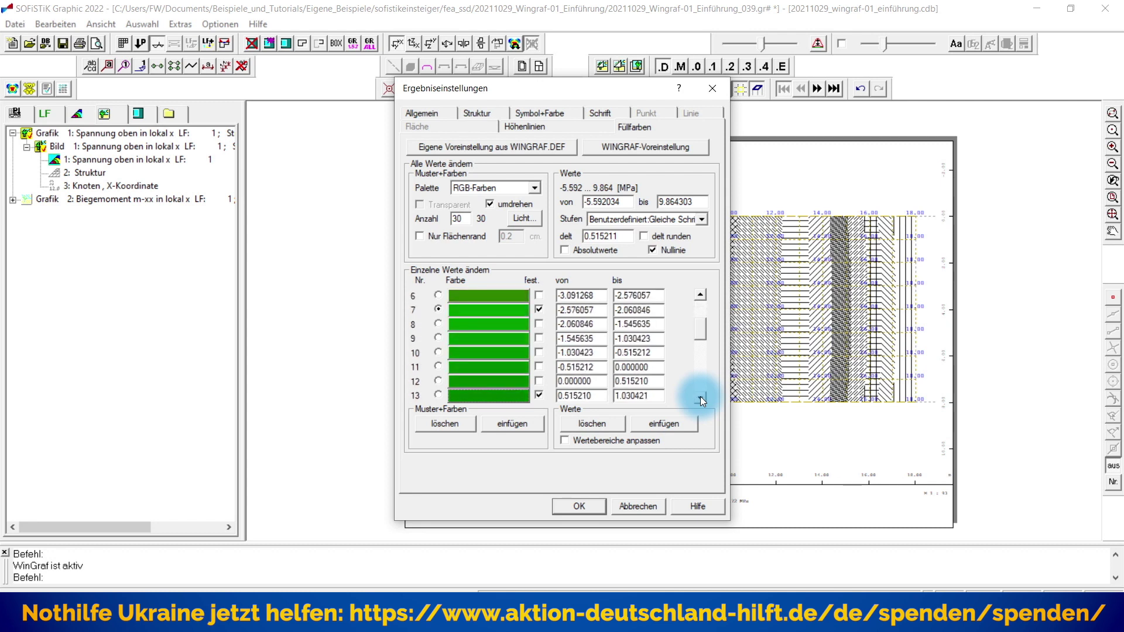
pyautogui.click(701, 398)
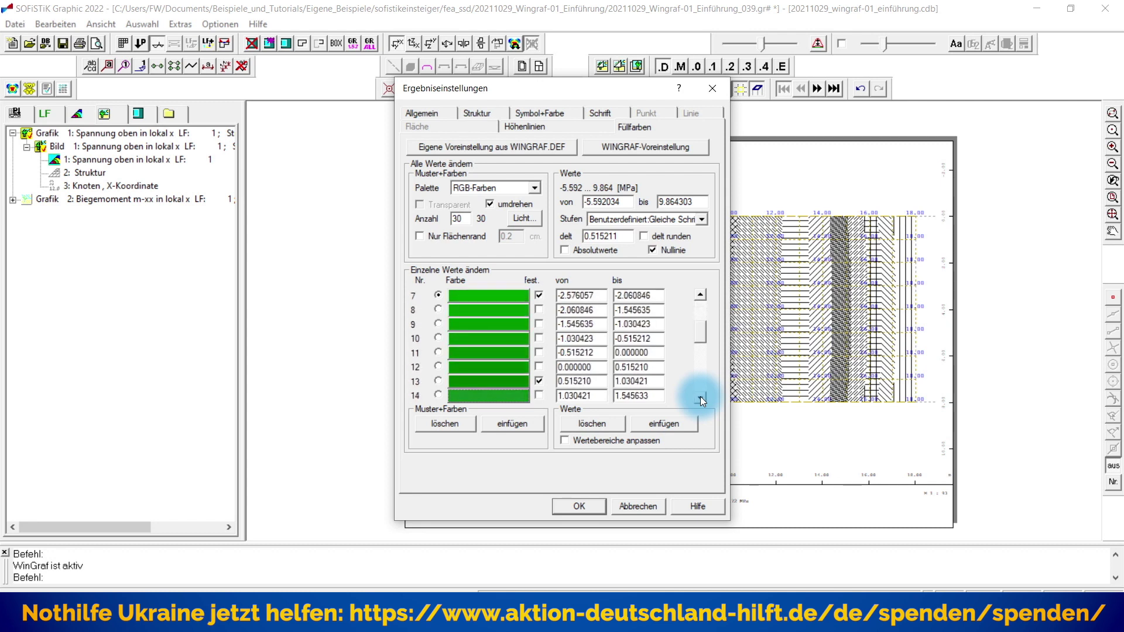
pyautogui.click(479, 188)
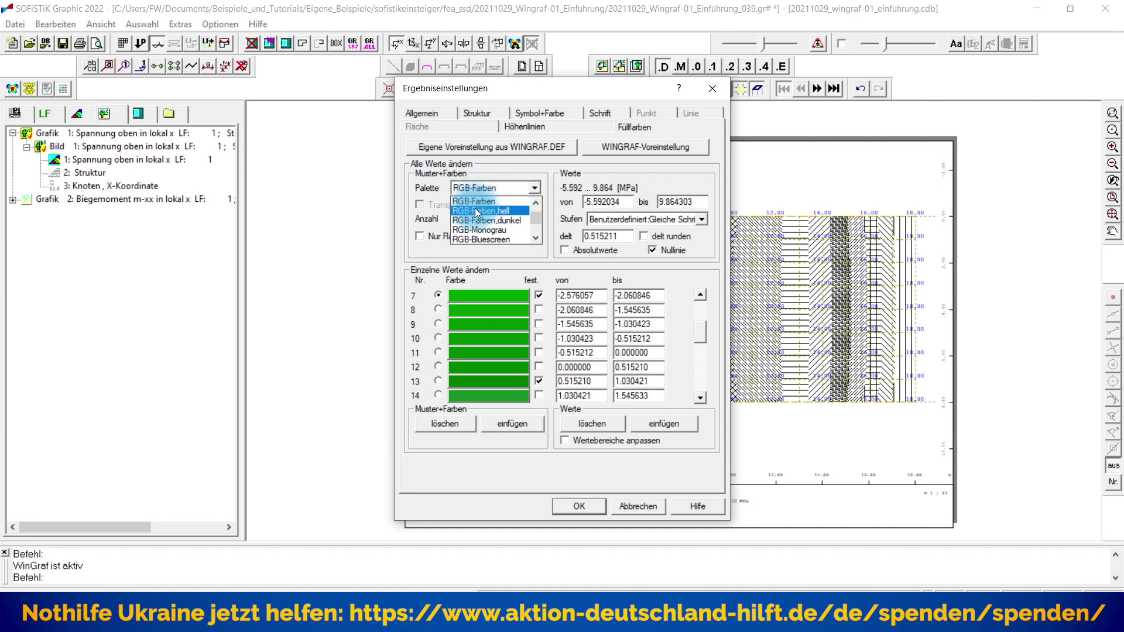
pyautogui.click(473, 202)
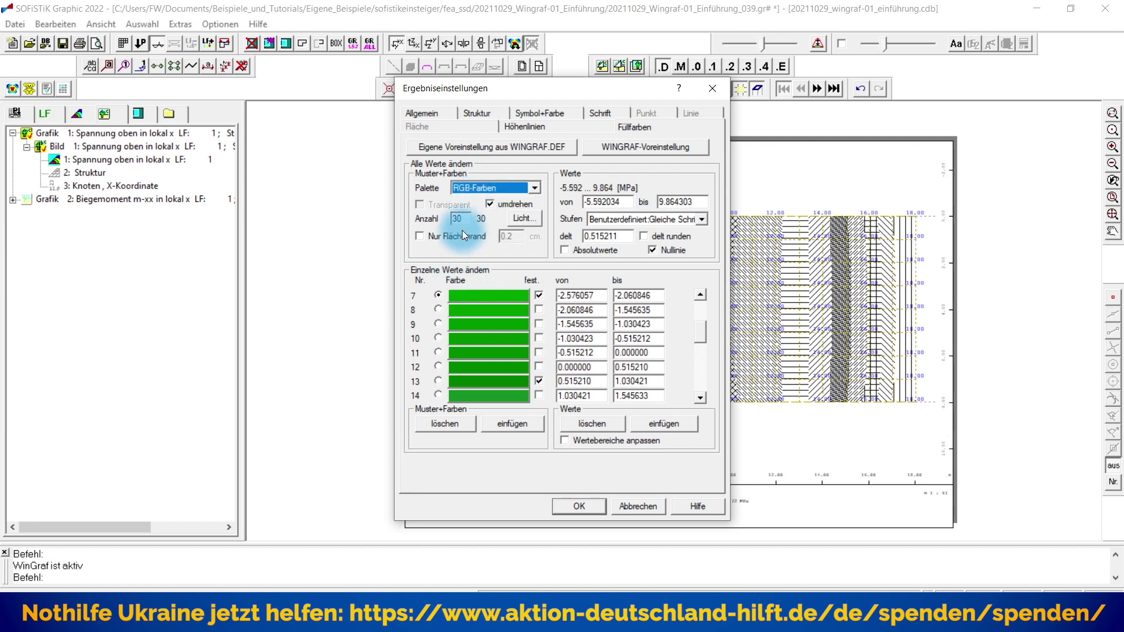
pyautogui.click(485, 258)
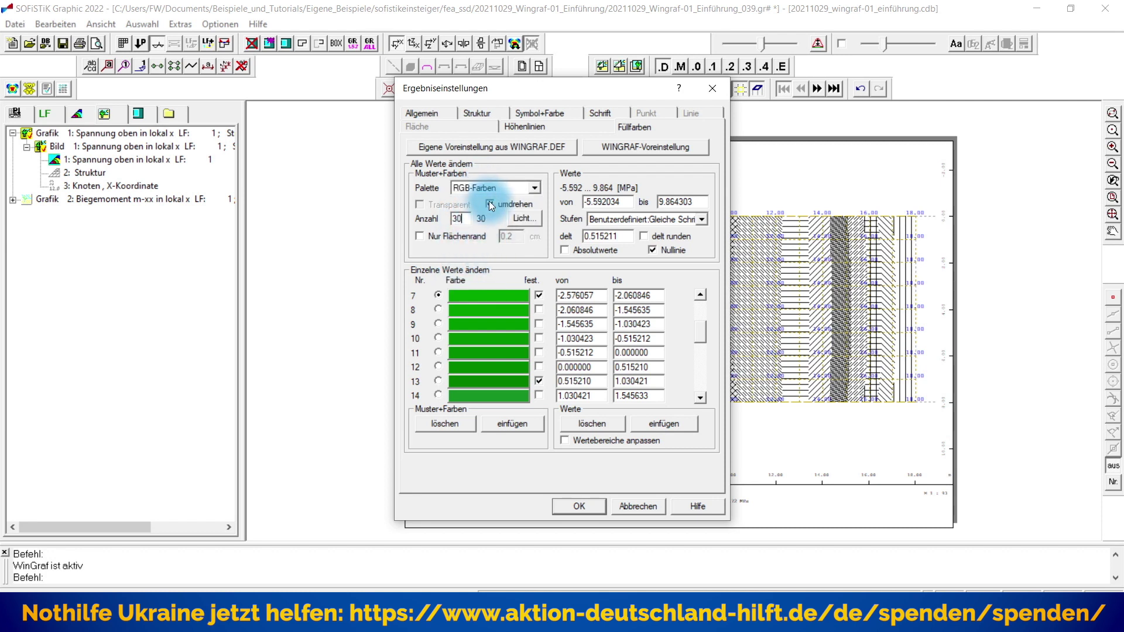
pyautogui.click(495, 185)
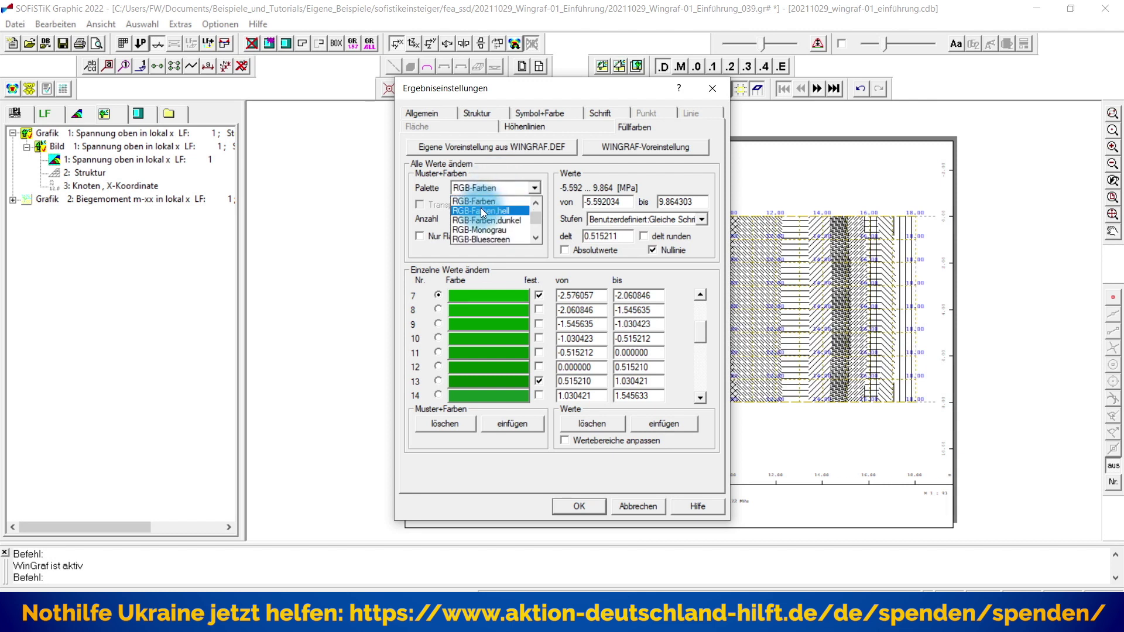
pyautogui.click(480, 208)
pyautogui.click(480, 185)
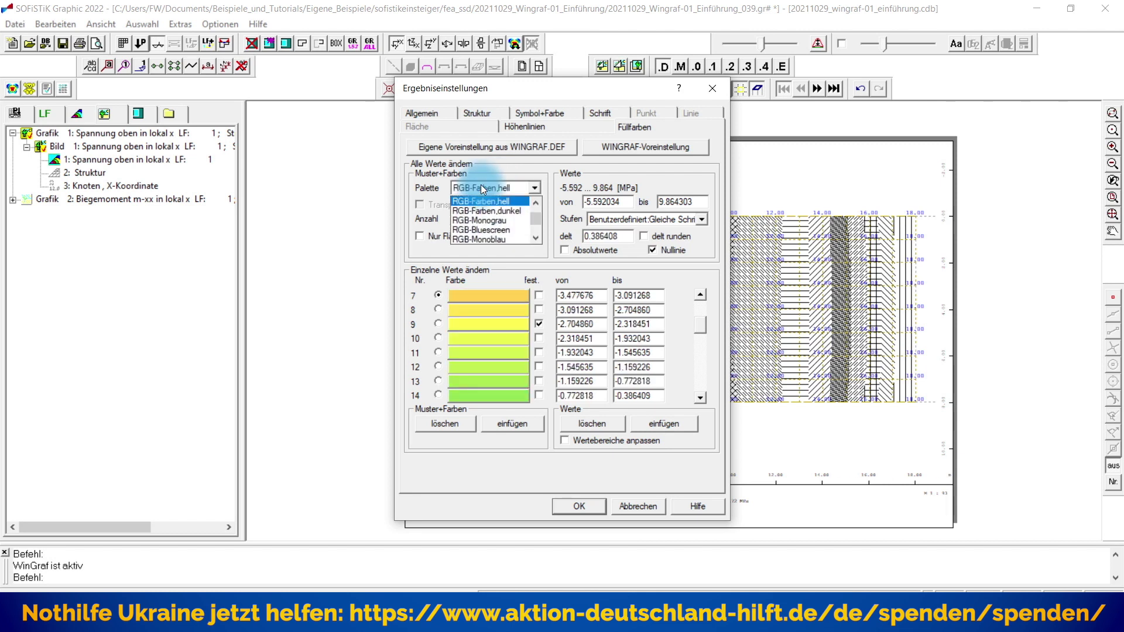
pyautogui.scroll(2, 477, 205)
pyautogui.click(471, 218)
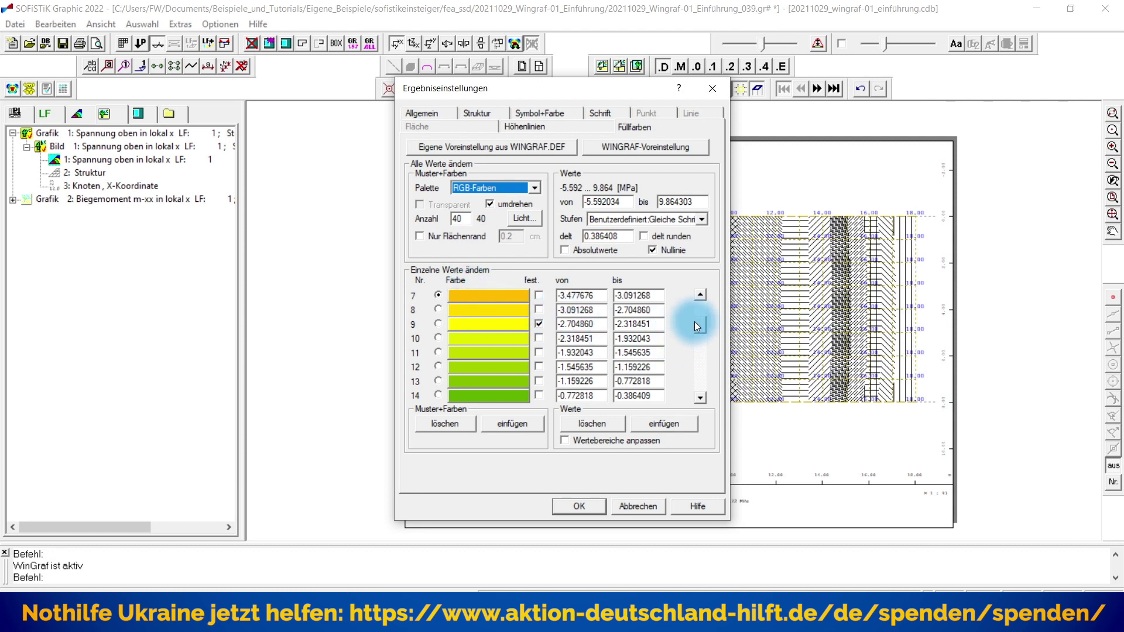
# Set the band count to 30 and redraw the stress contour in RGB bands
pyautogui.moveTo(700, 324); pyautogui.dragTo(704, 298)
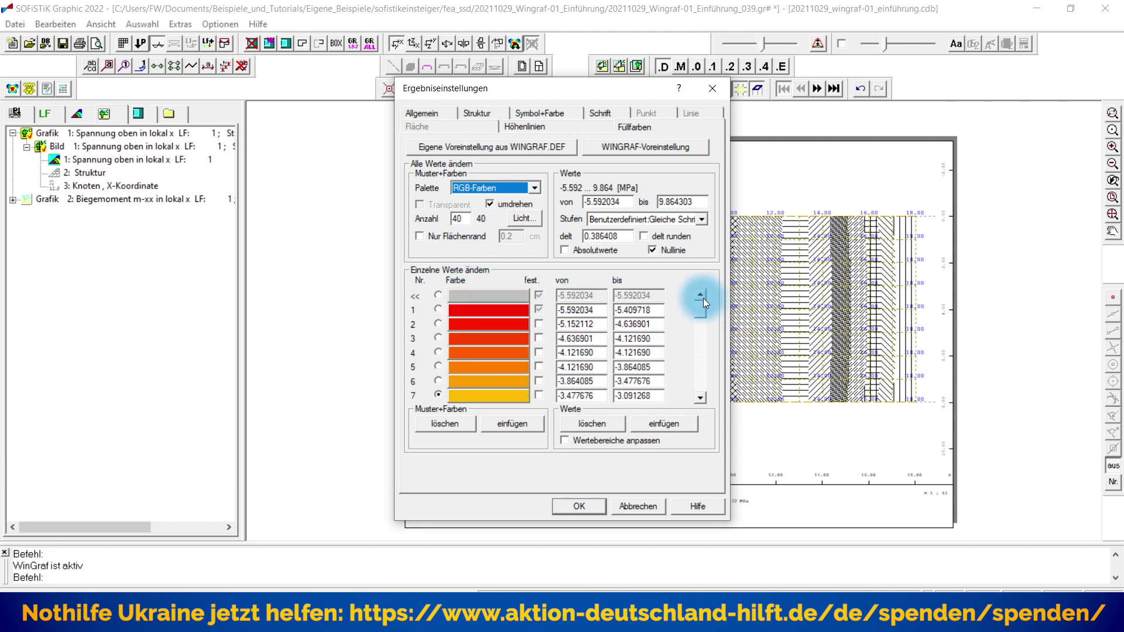
pyautogui.doubleClick(460, 219)
pyautogui.write('30')
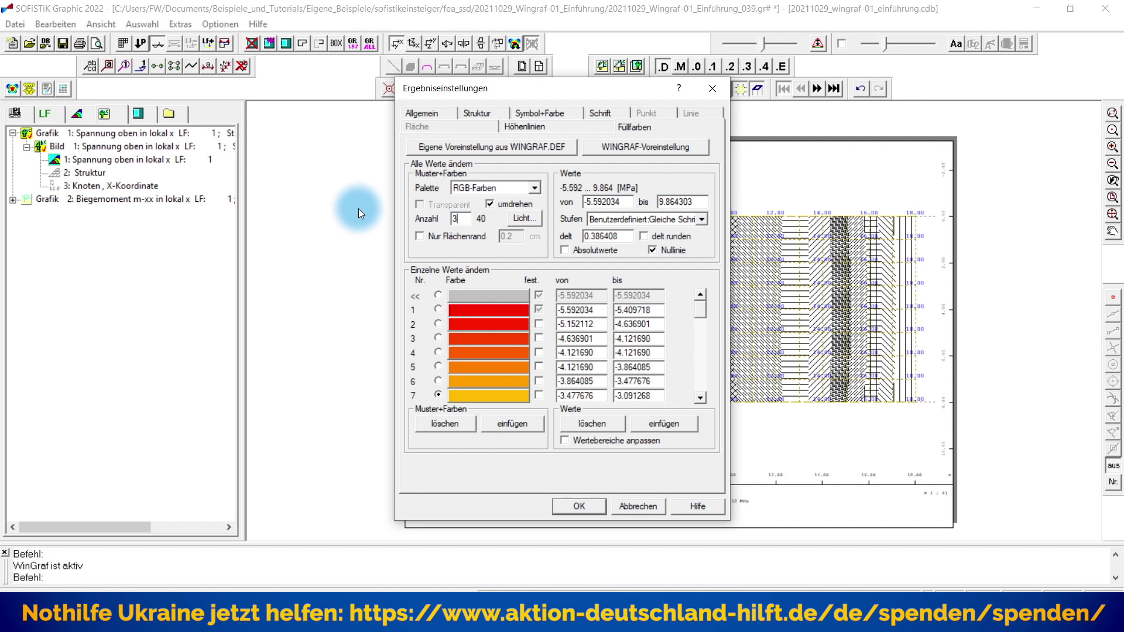
pyautogui.doubleClick(470, 217)
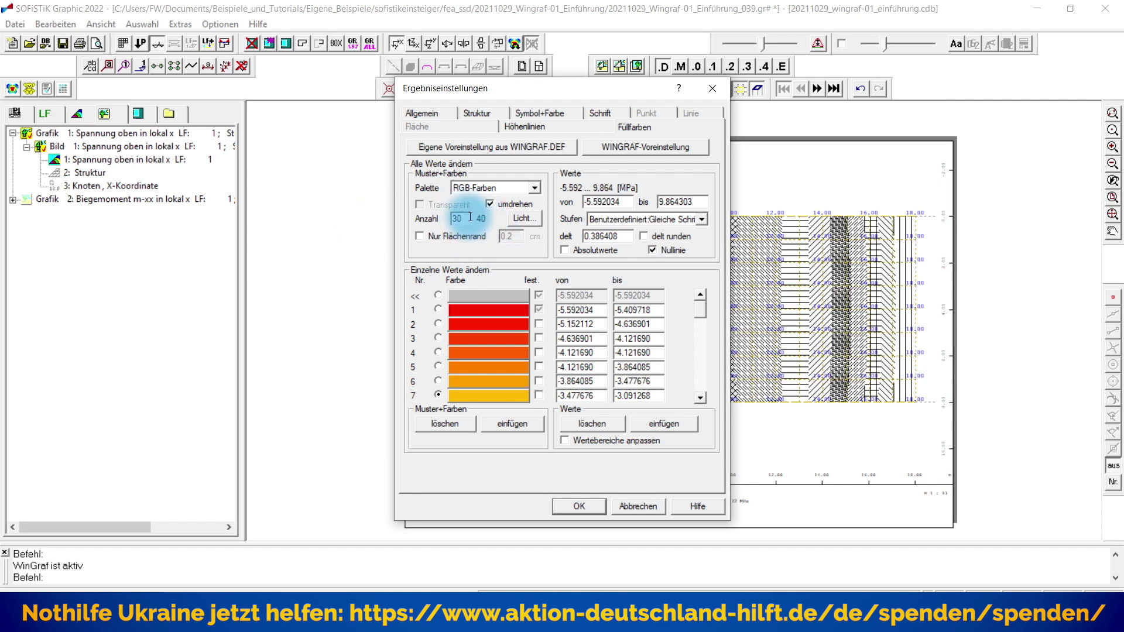
pyautogui.click(471, 218)
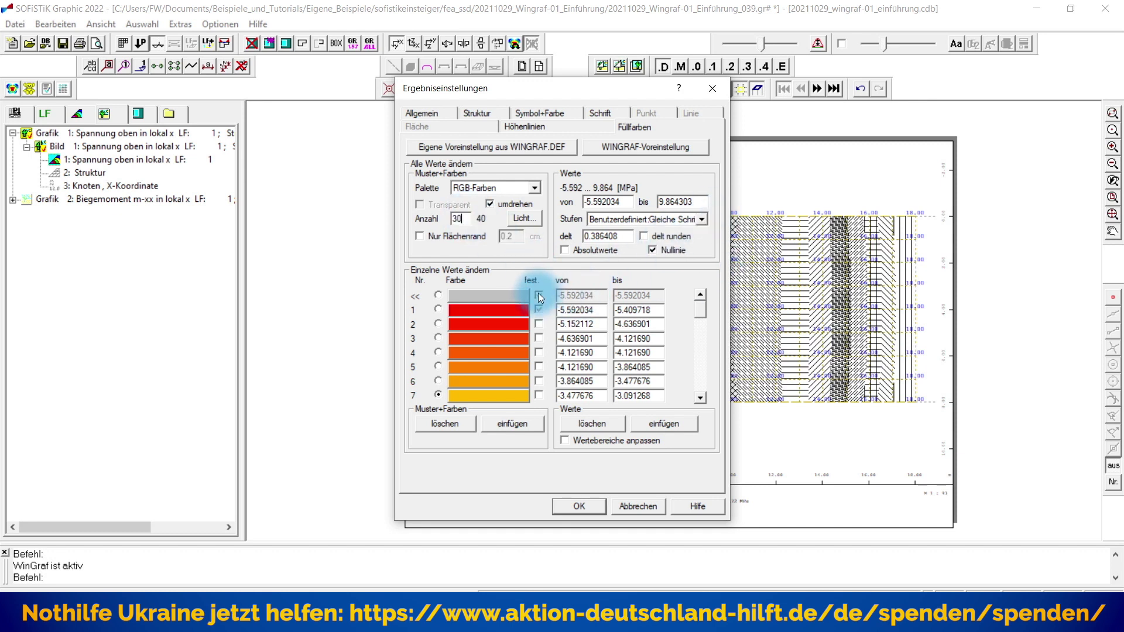
pyautogui.click(586, 505)
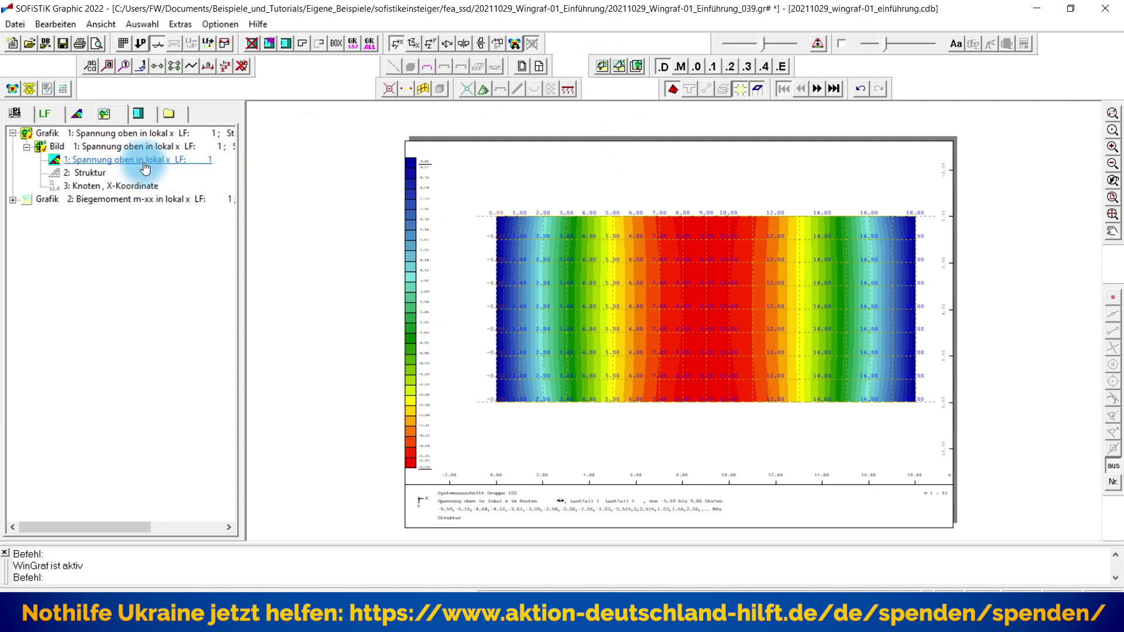
# Change the colour range lower limit from -5.592034 to 0, keeping 9.864303 as upper, and apply
pyautogui.doubleClick(663, 240)
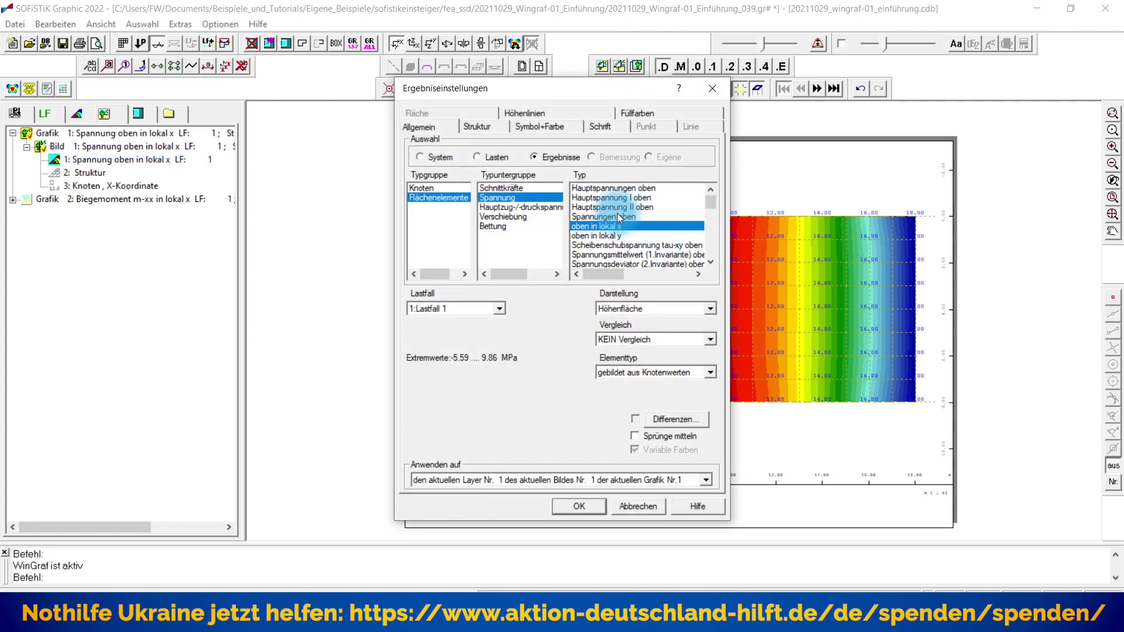
pyautogui.click(644, 113)
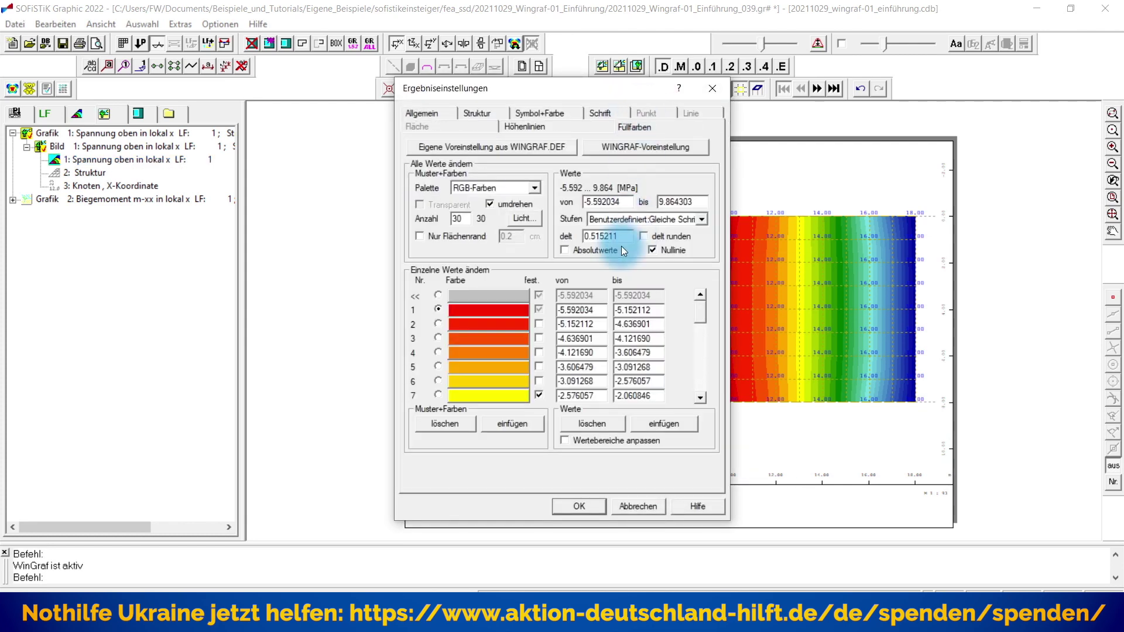
pyautogui.moveTo(612, 91); pyautogui.dragTo(372, 86)
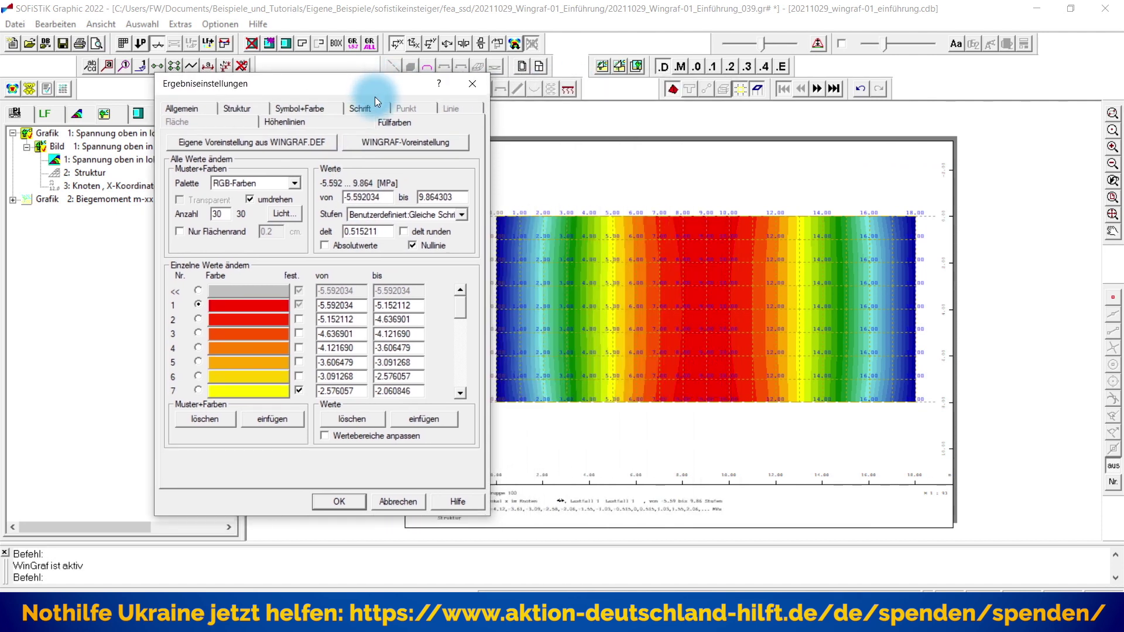
pyautogui.click(377, 193)
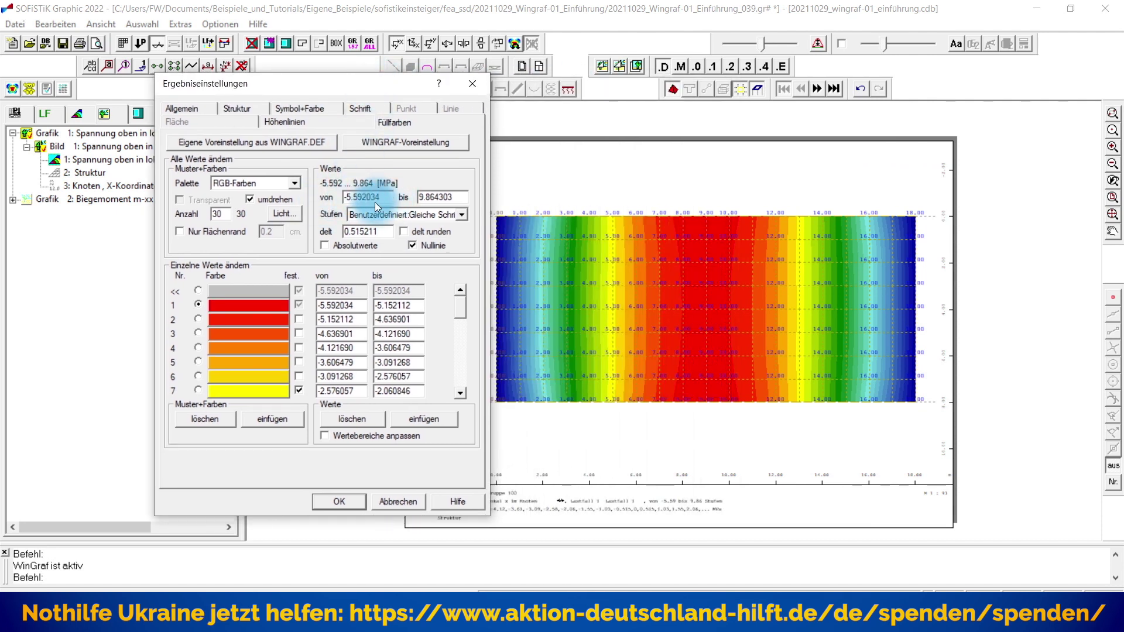
pyautogui.doubleClick(440, 199)
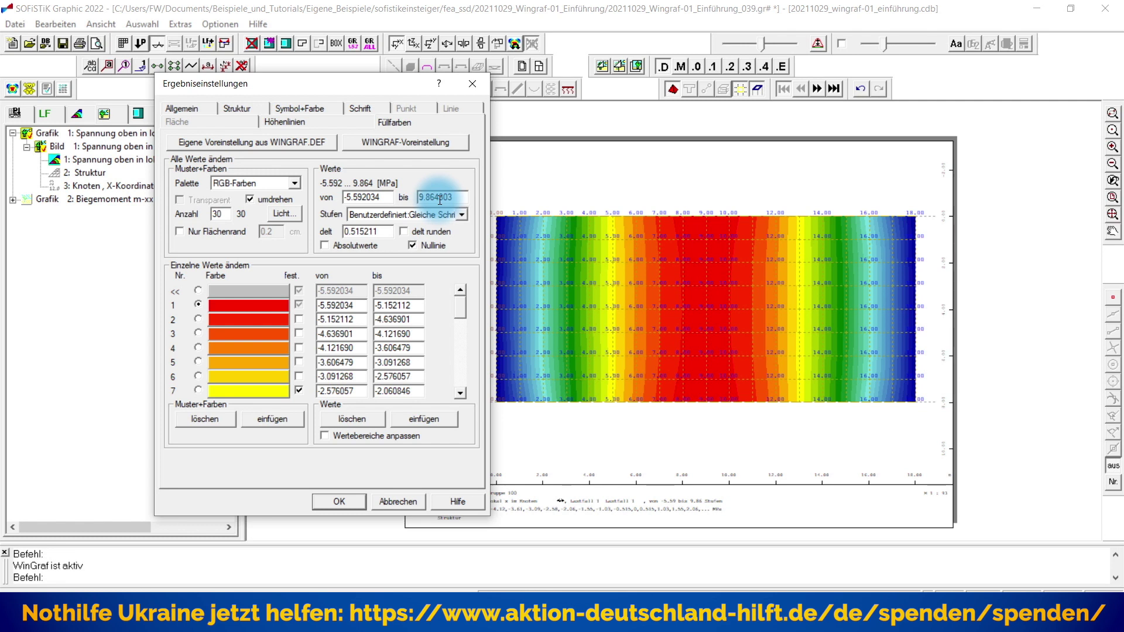
pyautogui.click(385, 199)
pyautogui.moveTo(398, 197); pyautogui.dragTo(301, 194)
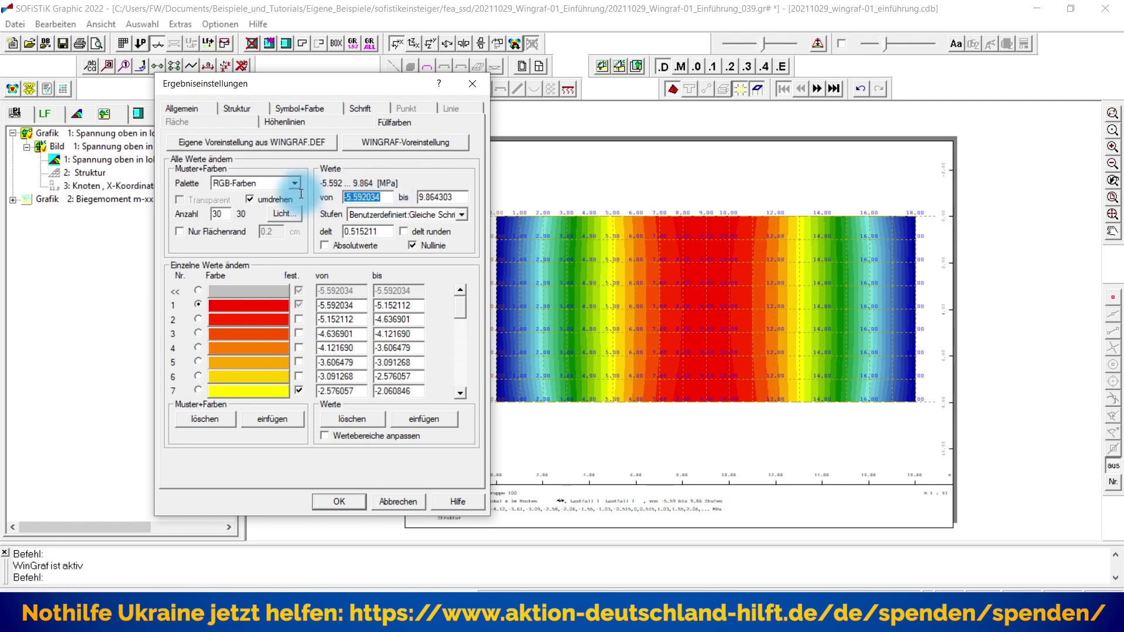
pyautogui.write('0')
pyautogui.doubleClick(438, 196)
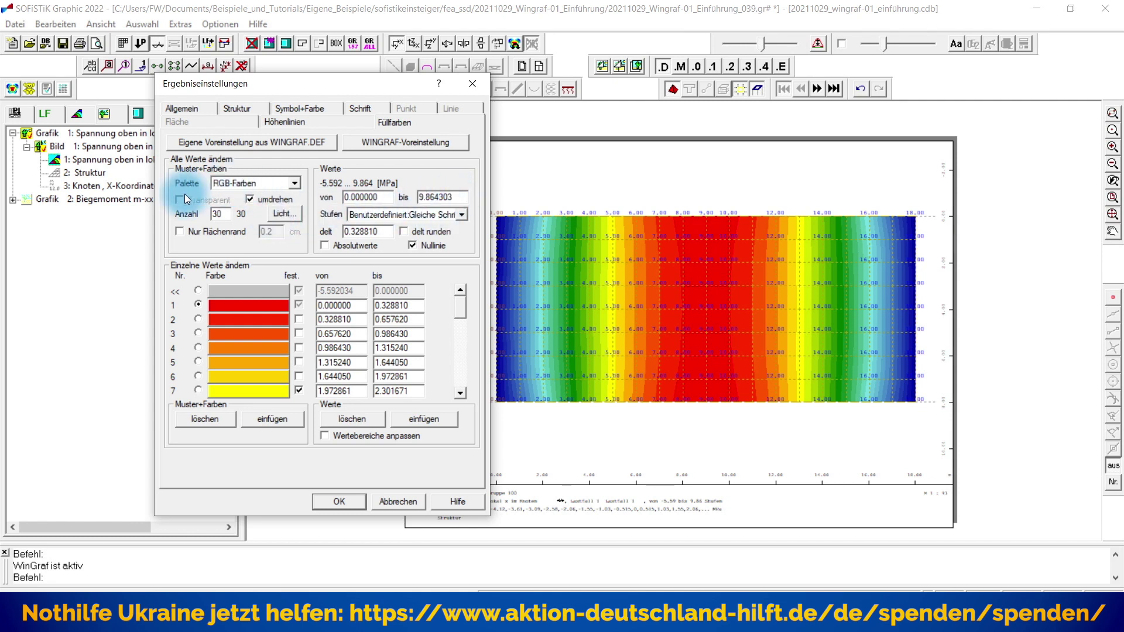
pyautogui.click(340, 501)
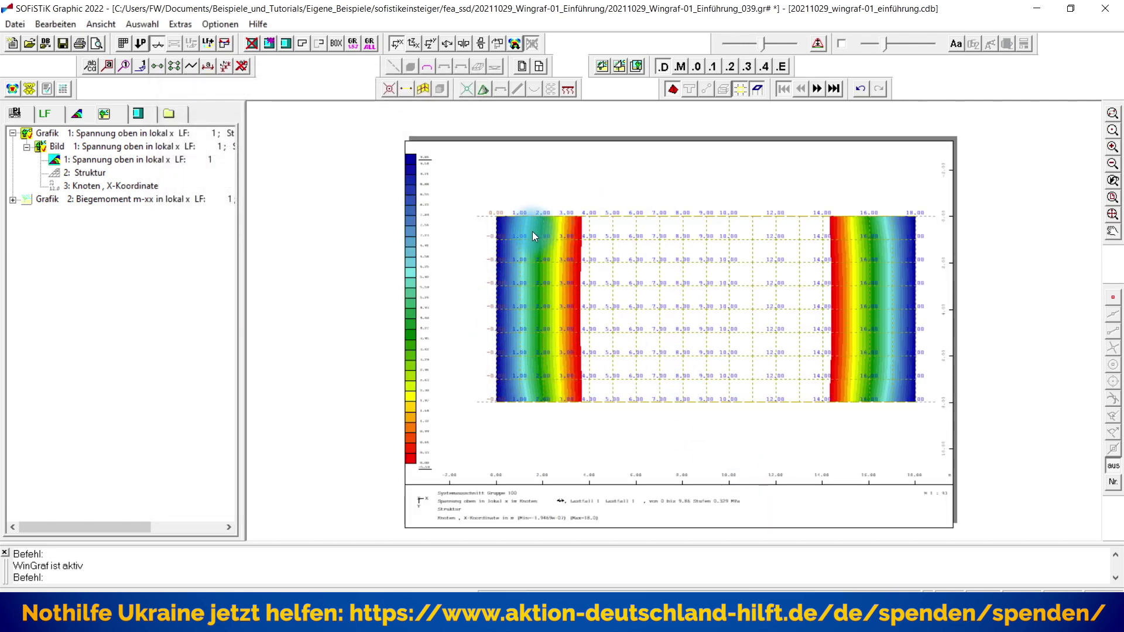
# Raise the Schrifthöhe Legende in Grafik-Layout's Legende tab from 0.18 to 0.28 cm
pyautogui.click(575, 222)
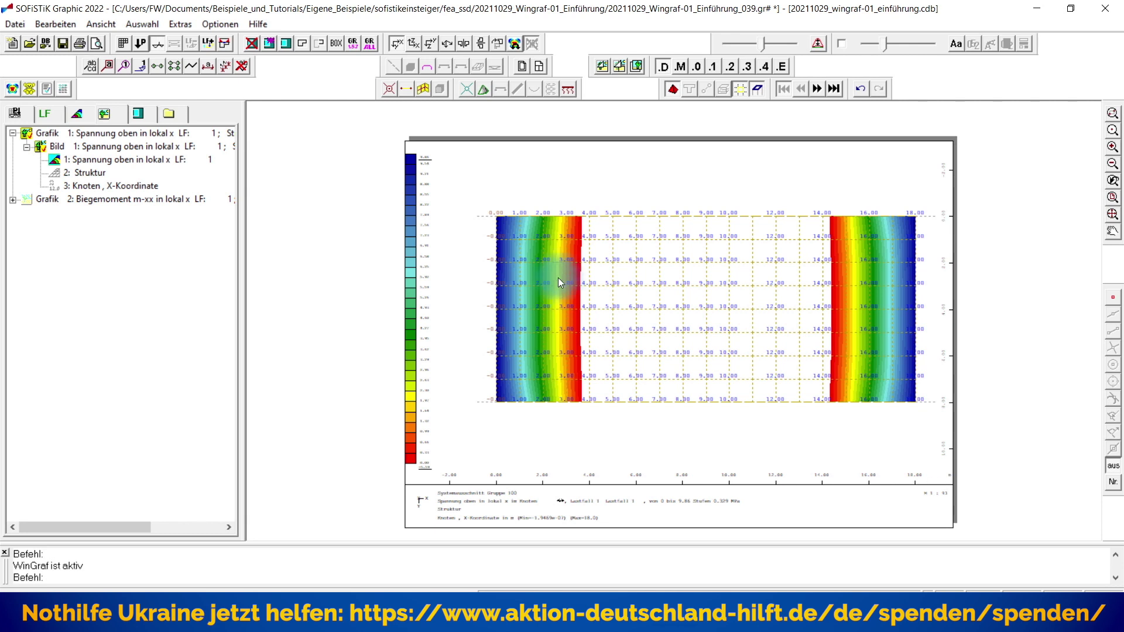
pyautogui.click(586, 253)
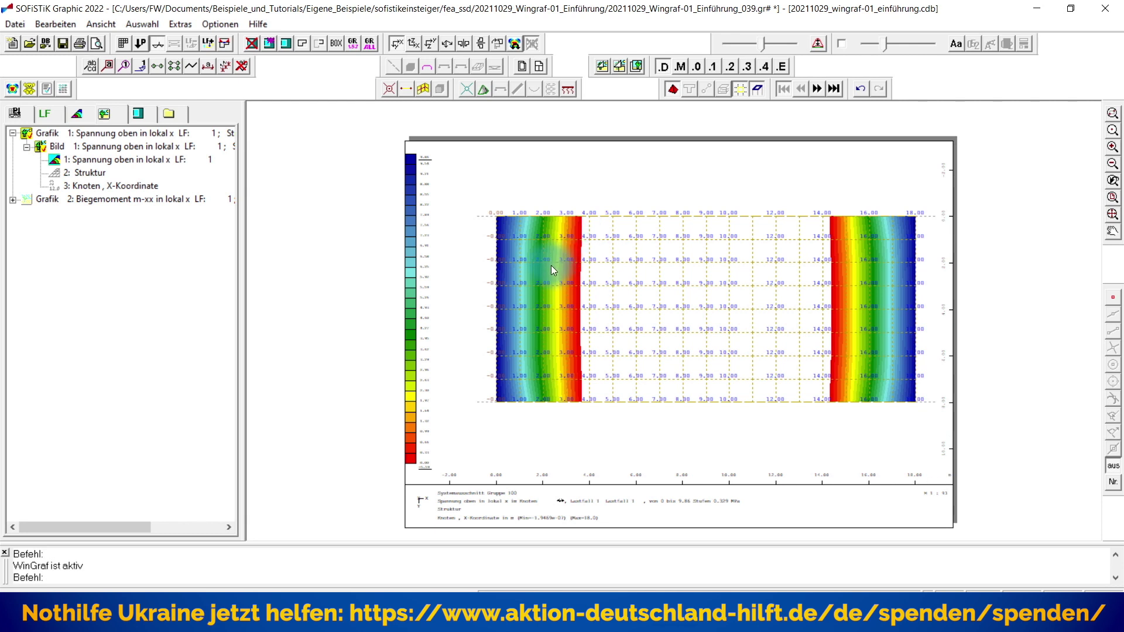
pyautogui.click(430, 177)
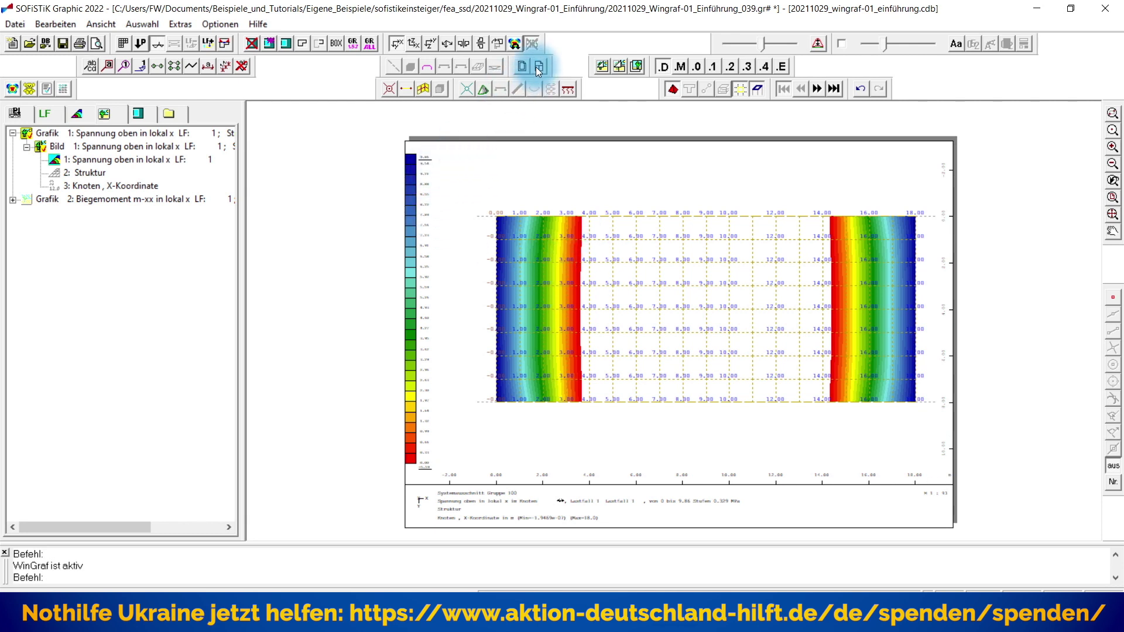
pyautogui.click(468, 165)
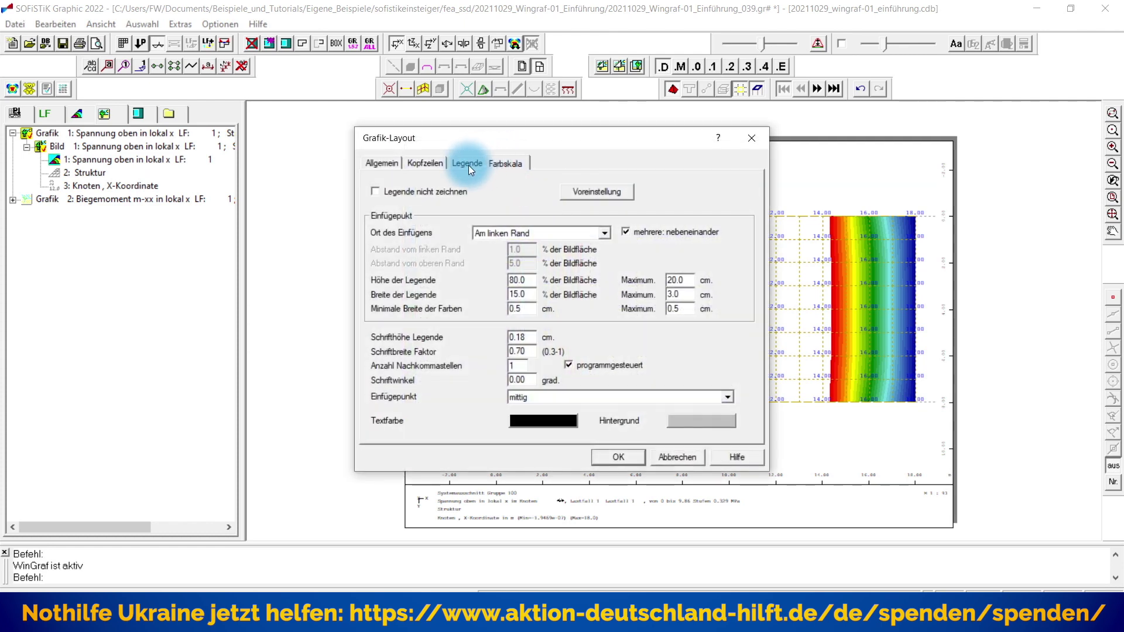
pyautogui.click(529, 337)
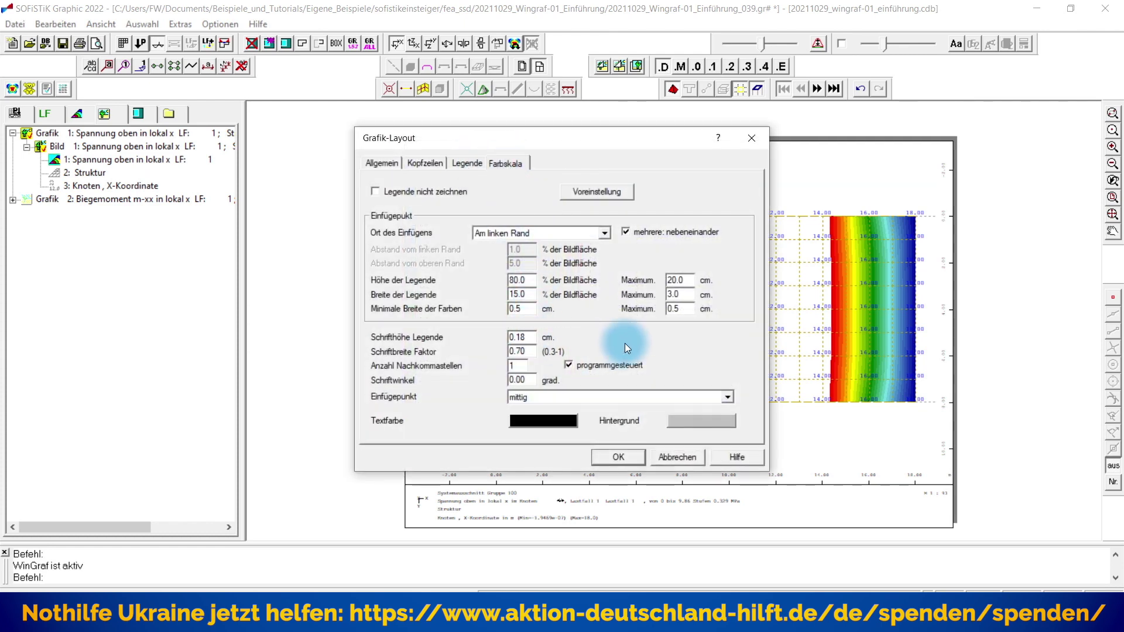
pyautogui.press('BackSpace')
pyautogui.write('2')
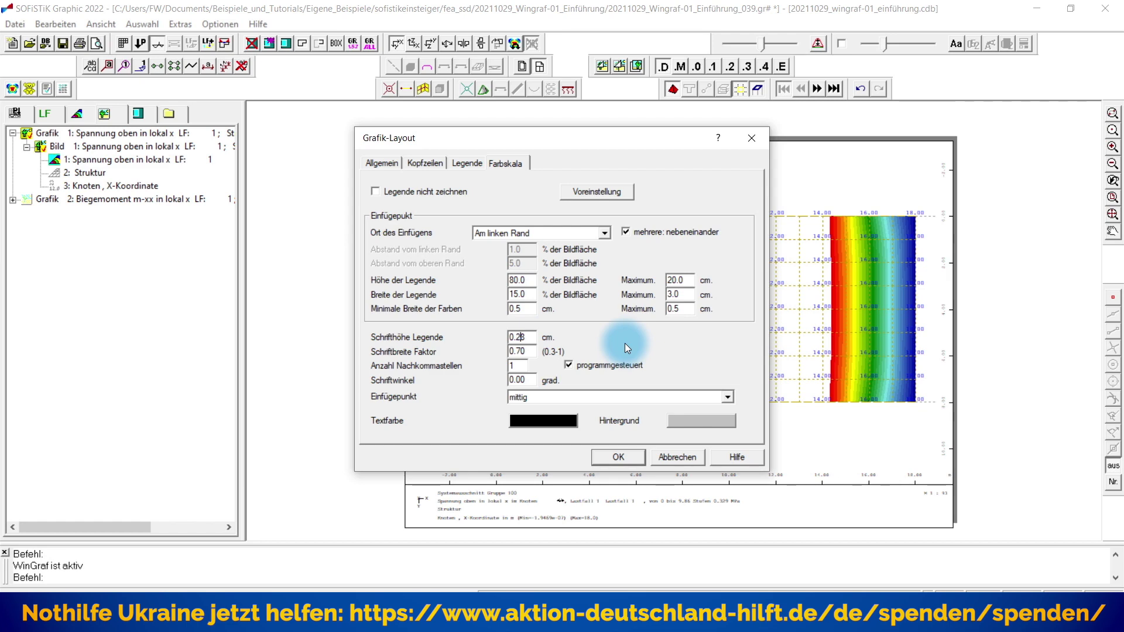
pyautogui.click(596, 457)
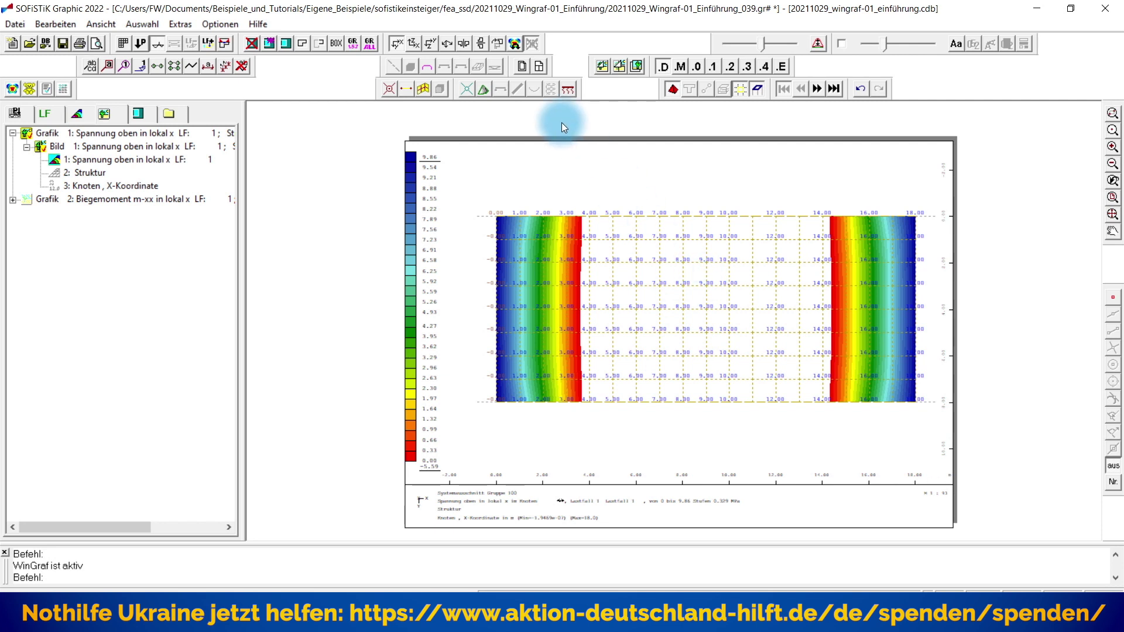
# Review the stress layer's Füllfarben settings without changes, then advance to the m-xx bending-moment graphic
pyautogui.doubleClick(96, 158)
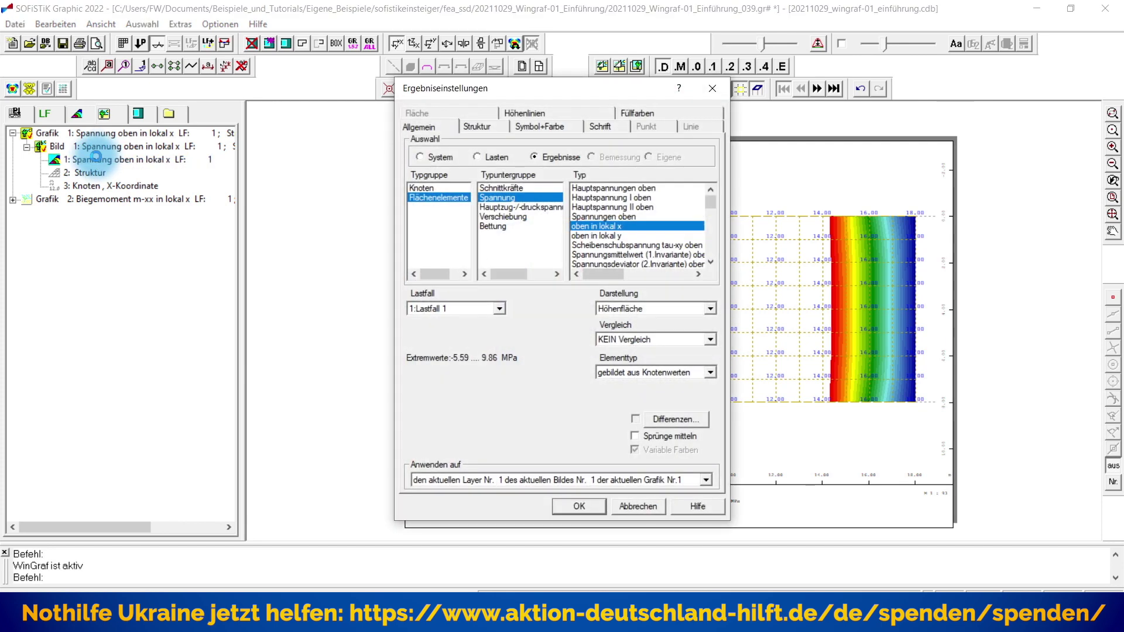
pyautogui.click(654, 111)
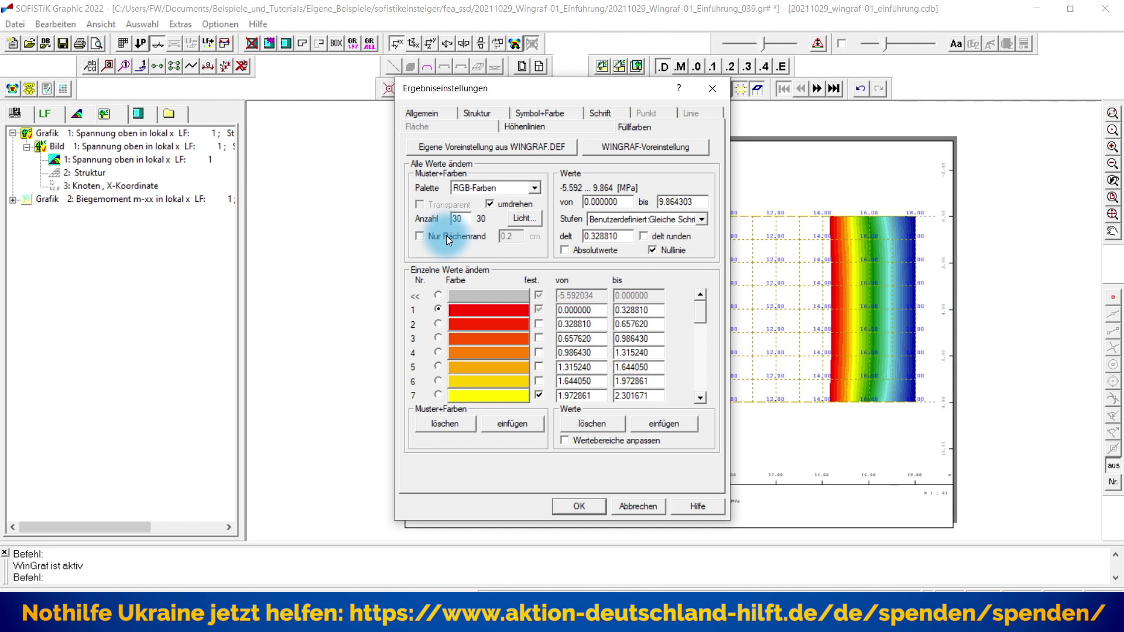
pyautogui.click(638, 505)
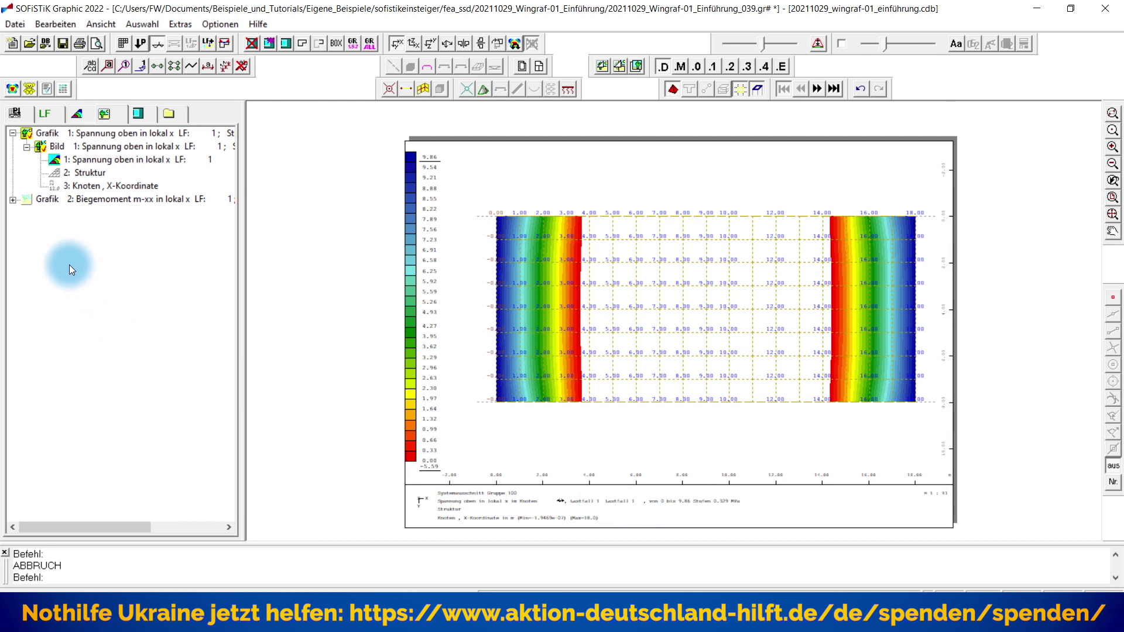
pyautogui.click(816, 89)
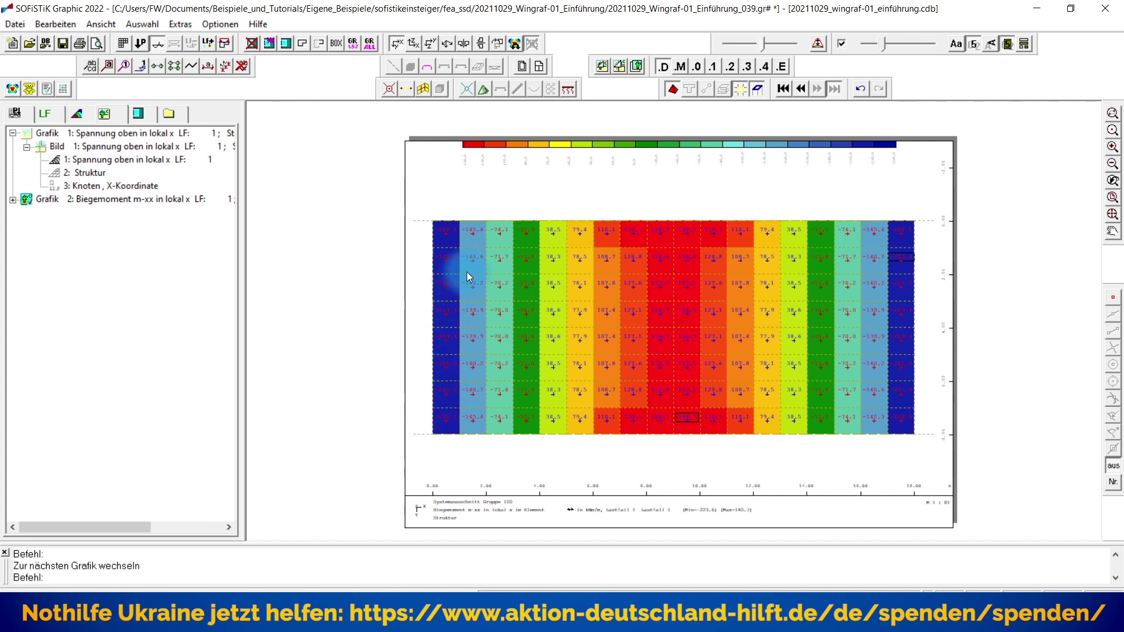
# For Grafik 2's Biegemoment m-xx layer, enable Nur Flächenrand at 0.2 cm and apply
pyautogui.click(12, 200)
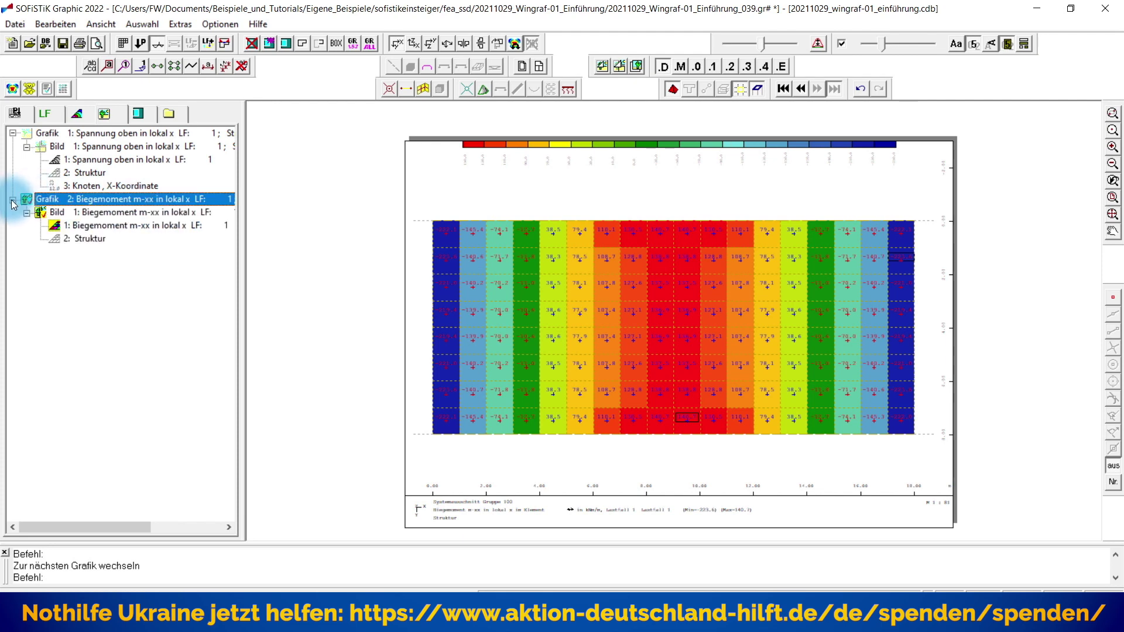
pyautogui.click(82, 226)
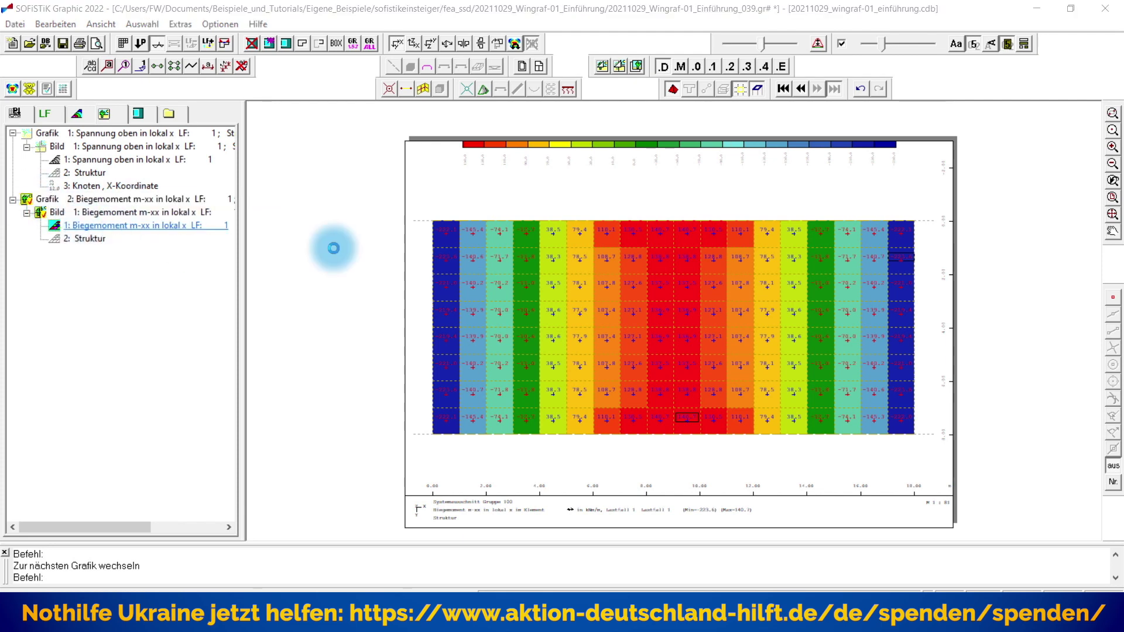
pyautogui.doubleClick(670, 276)
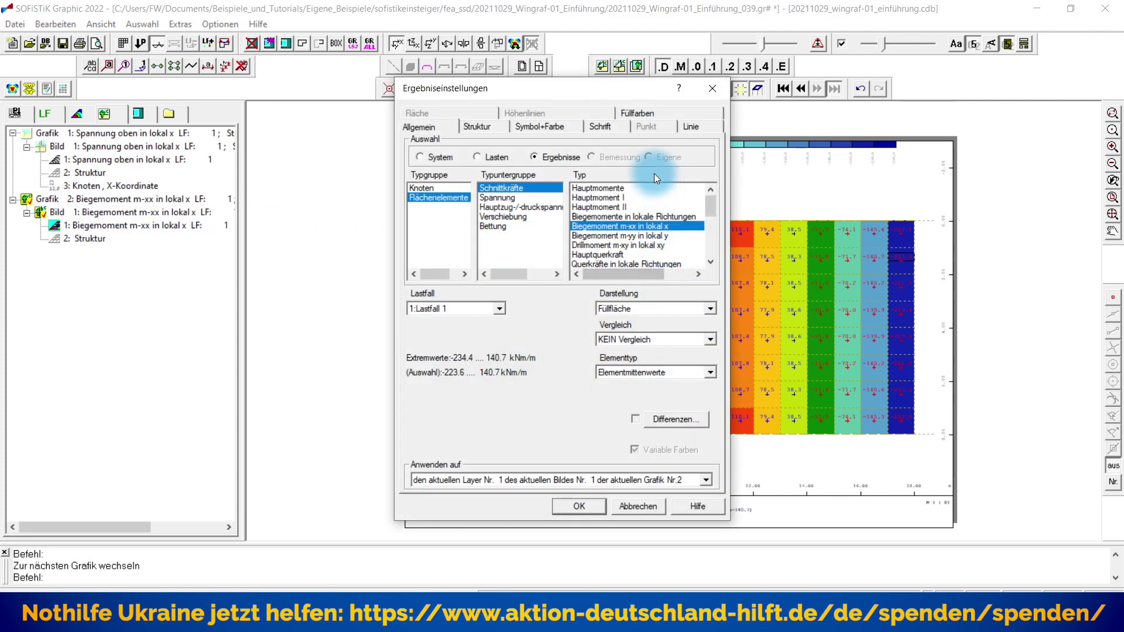
pyautogui.click(683, 109)
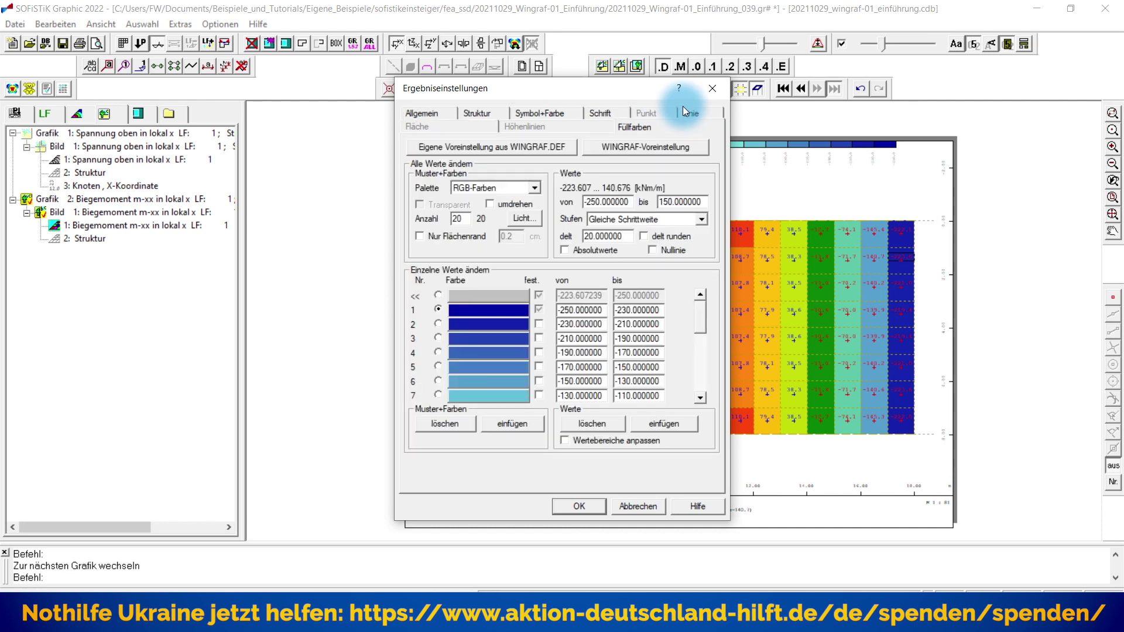
pyautogui.click(419, 236)
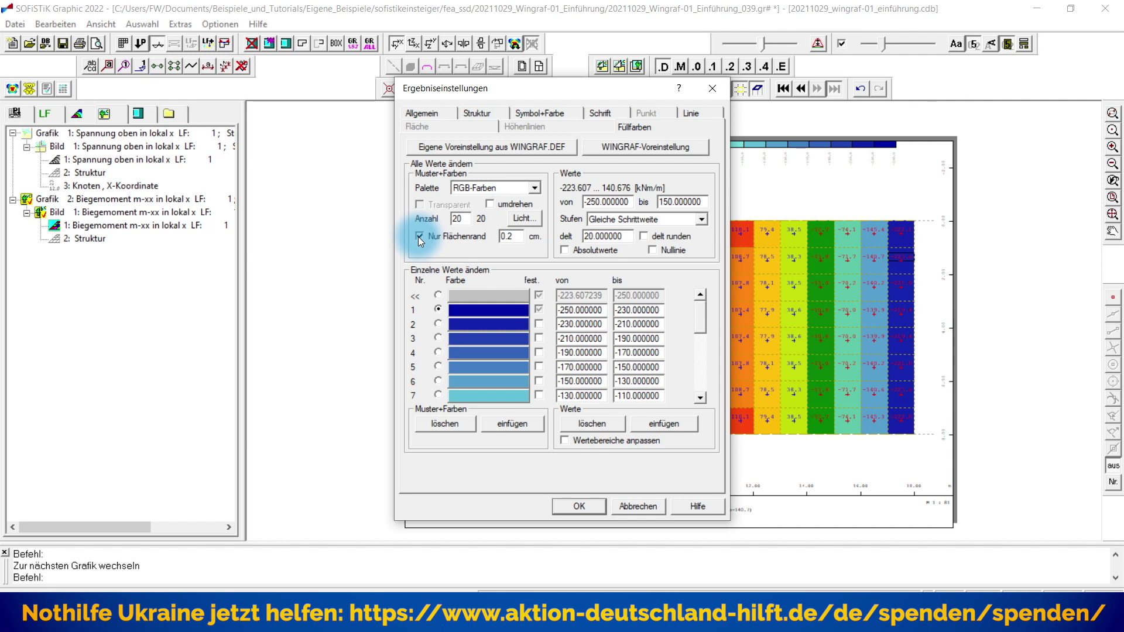
pyautogui.moveTo(613, 91); pyautogui.dragTo(286, 89)
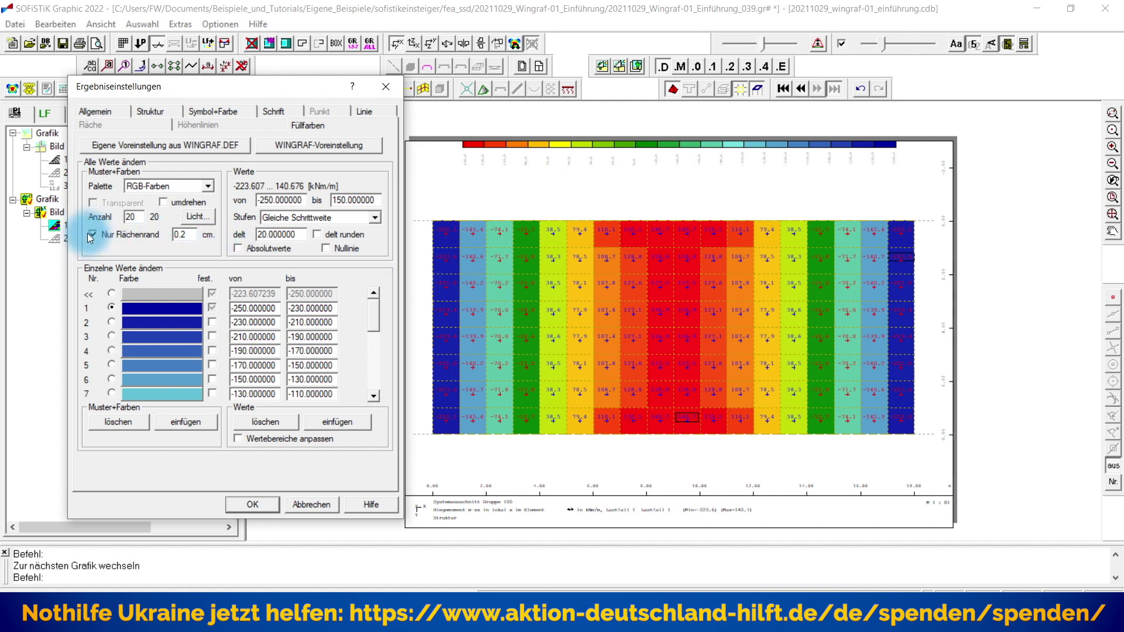
pyautogui.click(243, 503)
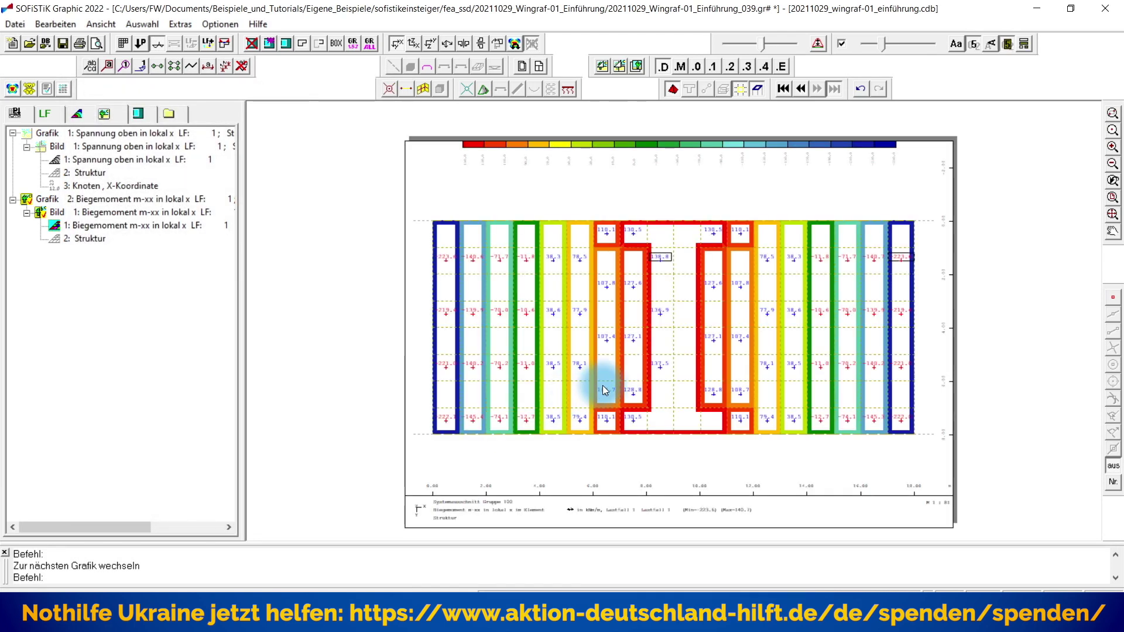